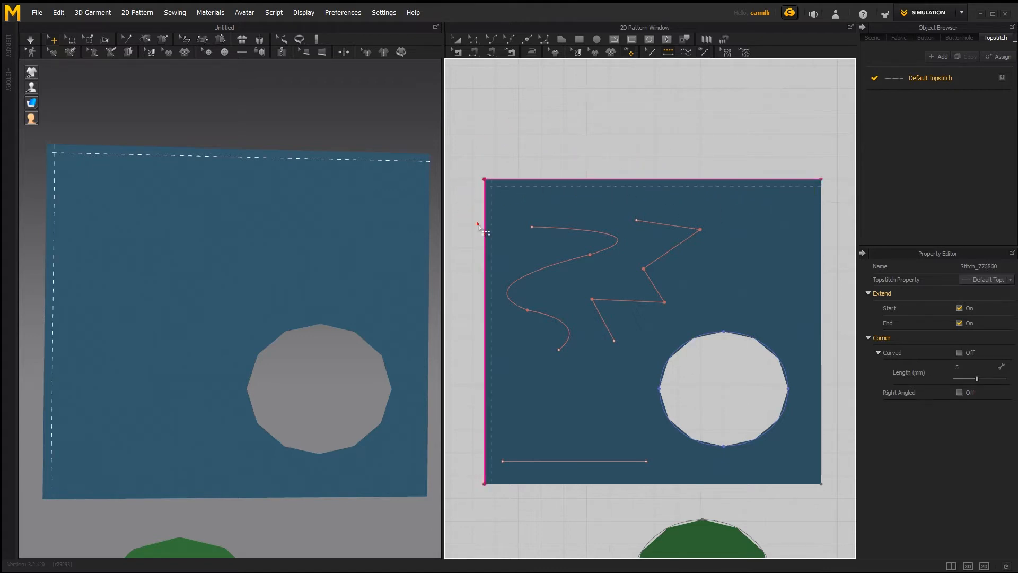
Examine how the top and left edge topstitches cross at the upper-left corner of the blue square pattern.
click(485, 196)
scroll(477, 209, down, 2)
scroll(480, 204, up, 4)
scroll(497, 195, up, 1)
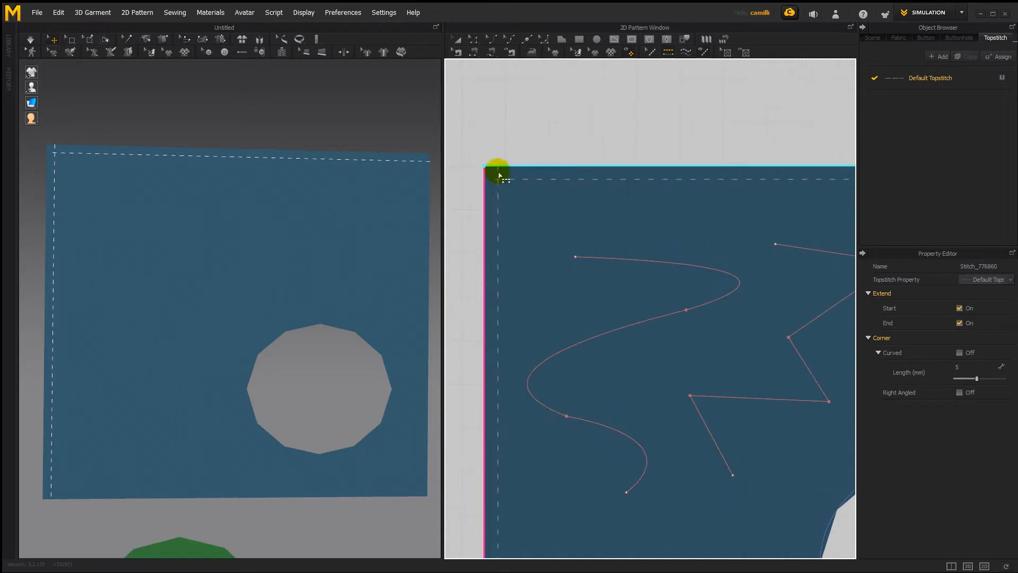
scroll(499, 207, down, 3)
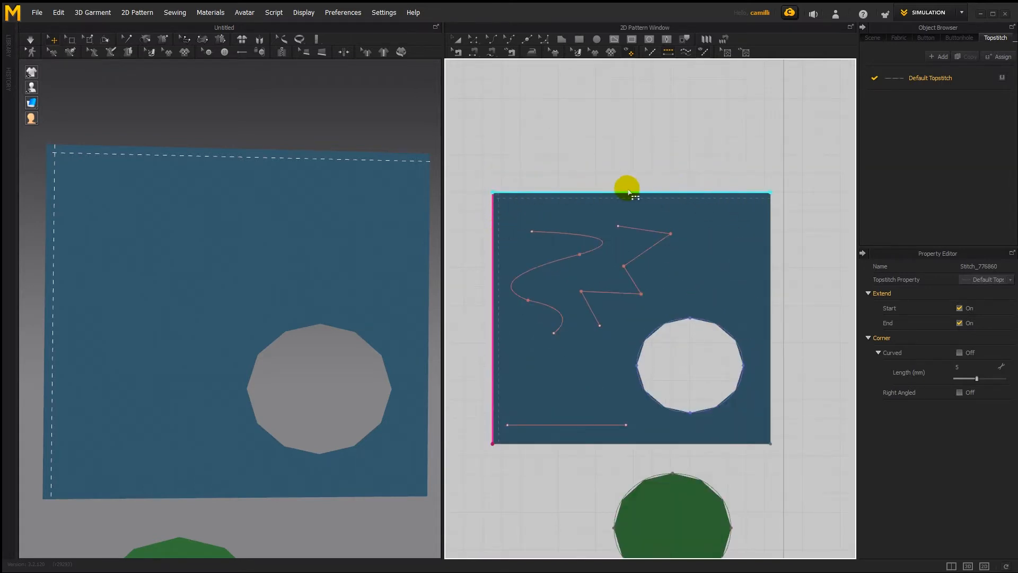
click(495, 381)
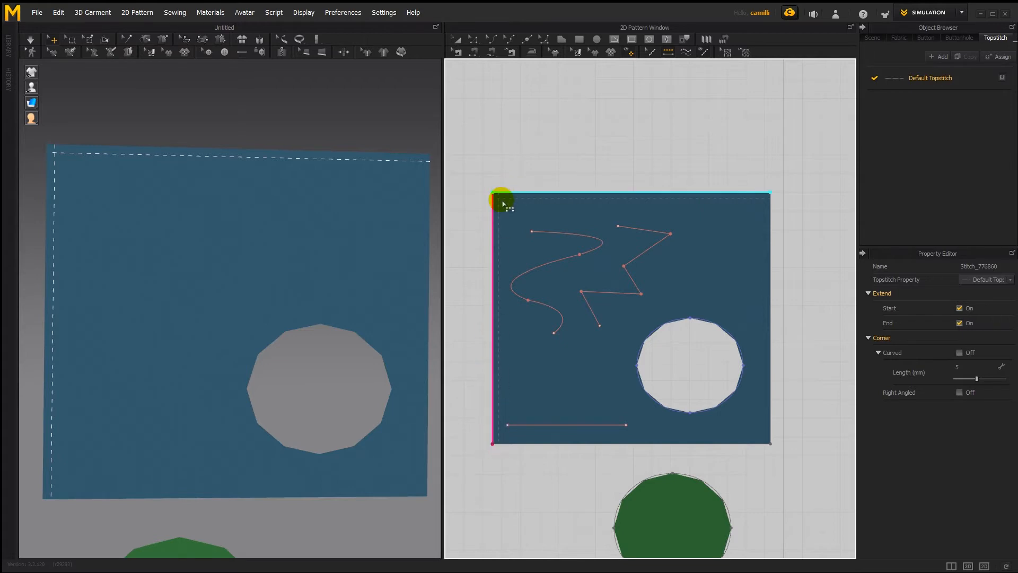
Delete the topstitches along the top and left edges of the blue square pattern.
click(651, 52)
click(613, 193)
click(494, 210)
click(505, 190)
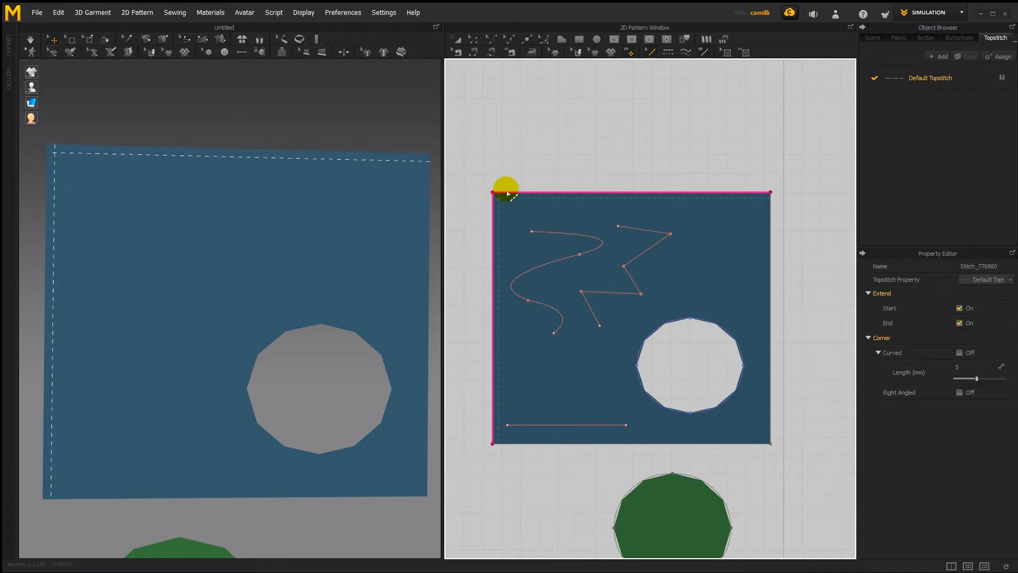
key(Delete)
Add one continuous free topstitch from the square's upper-right corner around the upper-left corner to the lower-left corner.
click(702, 53)
click(686, 54)
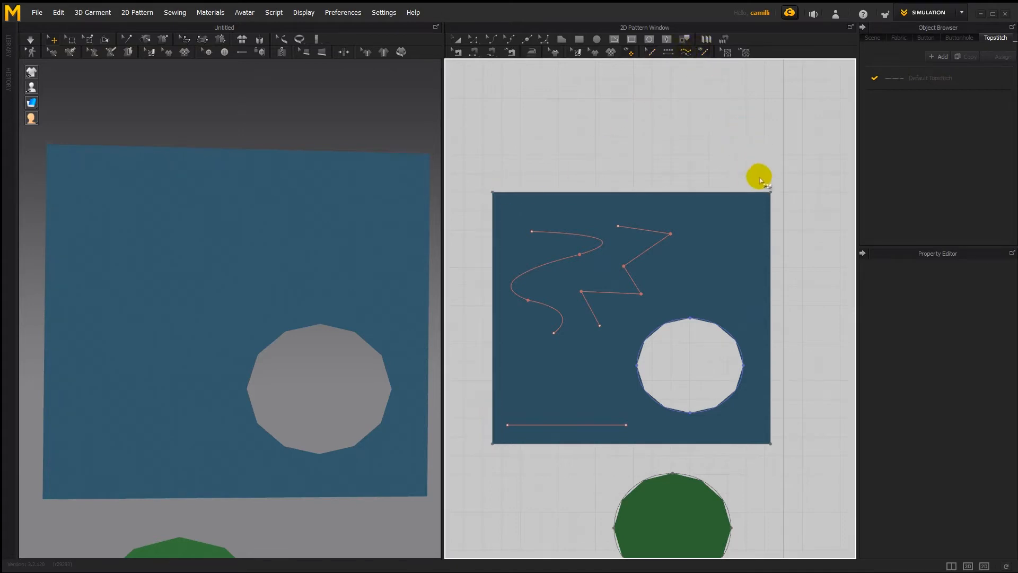
click(769, 191)
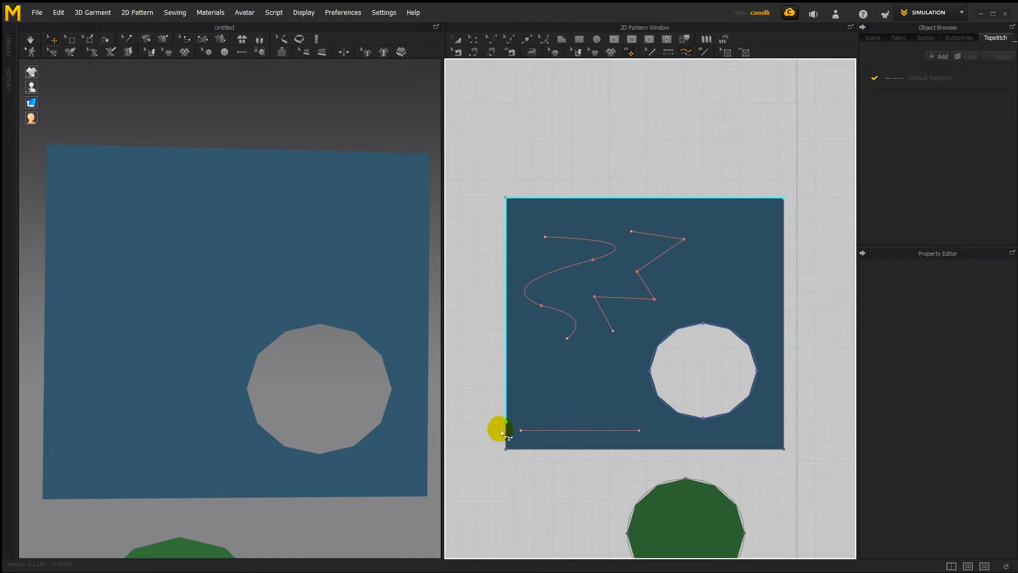
click(504, 447)
scroll(500, 183, up, 3)
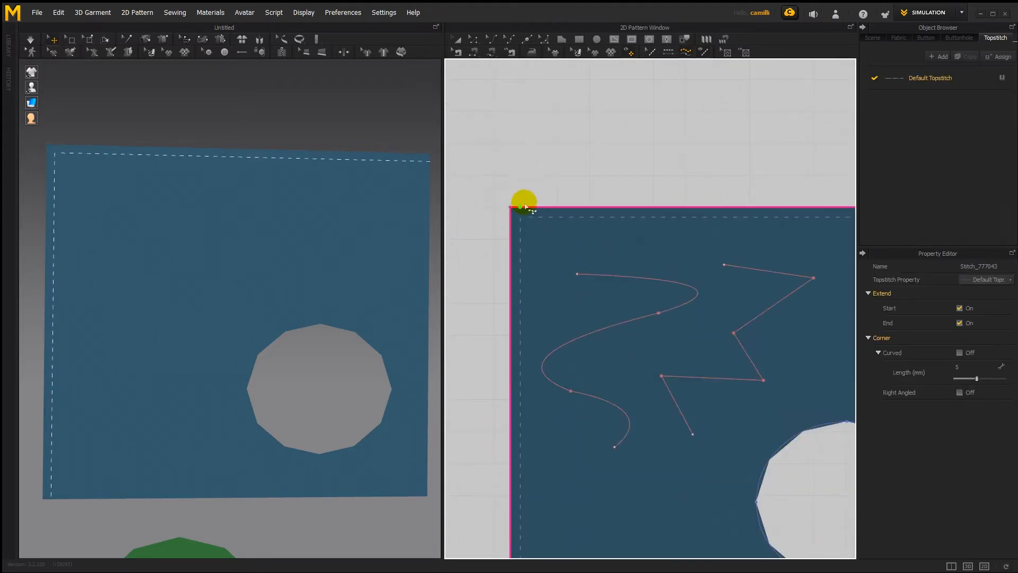
scroll(615, 178, down, 2)
middle_drag(613, 176, 534, 154)
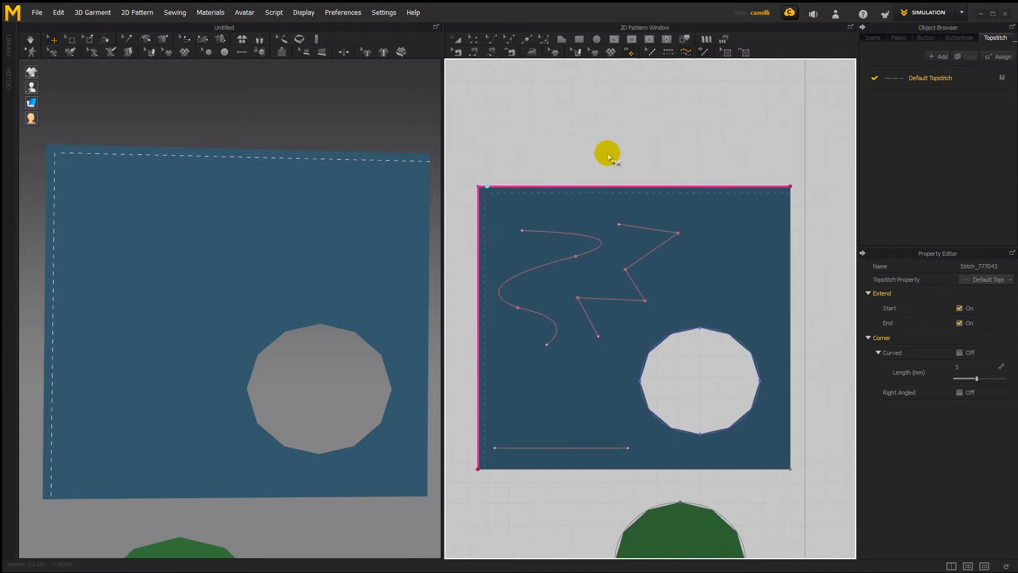
Remove the free topstitch from the square and add a segment topstitch along its top edge only.
click(588, 186)
click(590, 186)
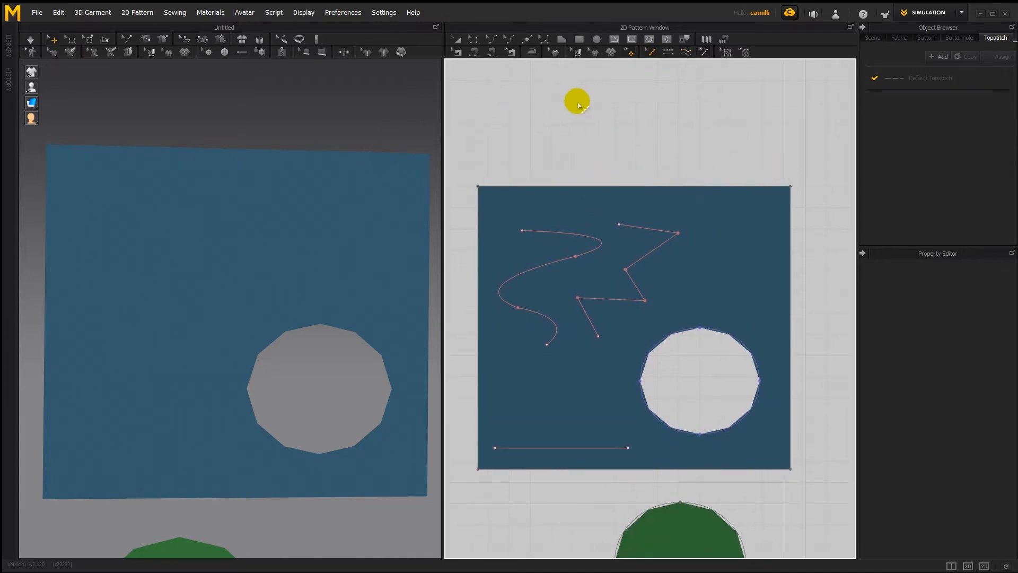
click(668, 52)
click(653, 186)
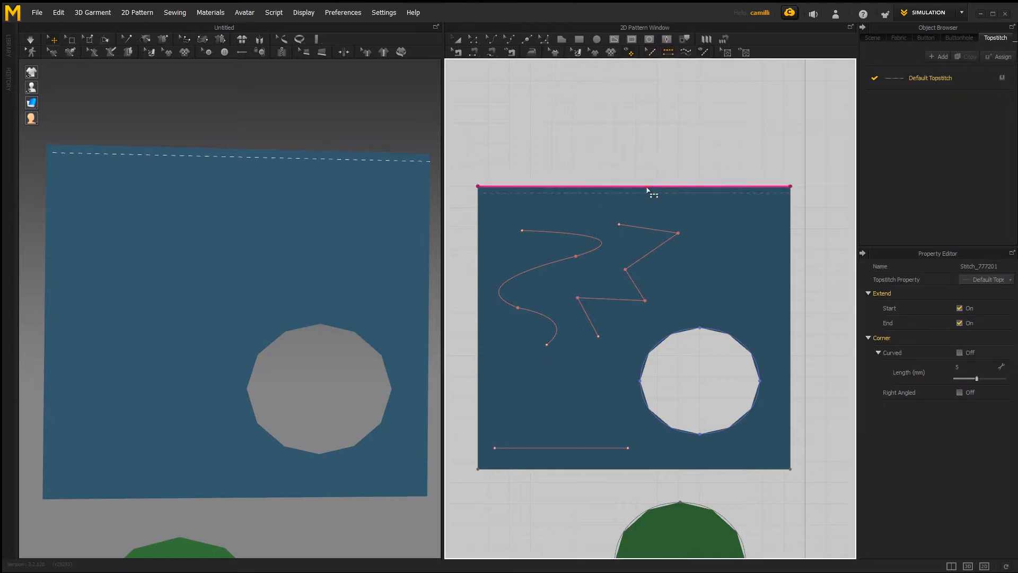
scroll(581, 155, up, 1)
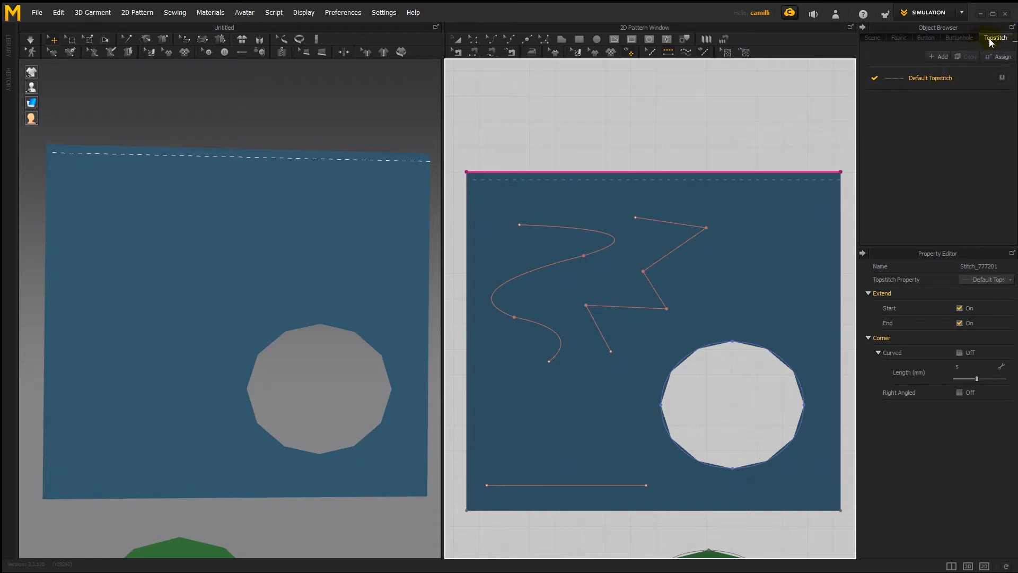
Select the stitch on the square's top edge with Edit Topstitch and examine the Default Topstitch's material properties.
click(970, 80)
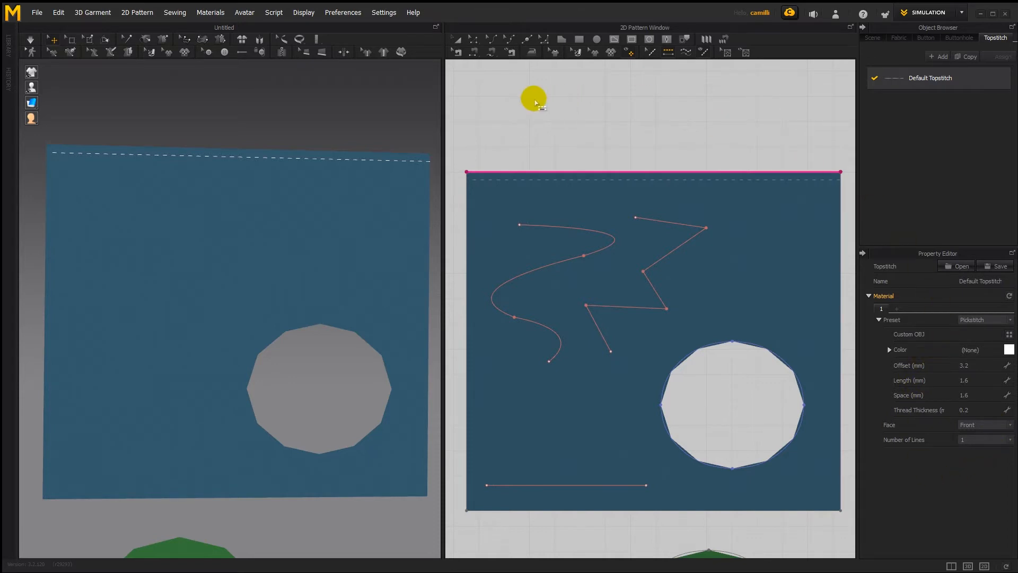
click(457, 40)
click(519, 91)
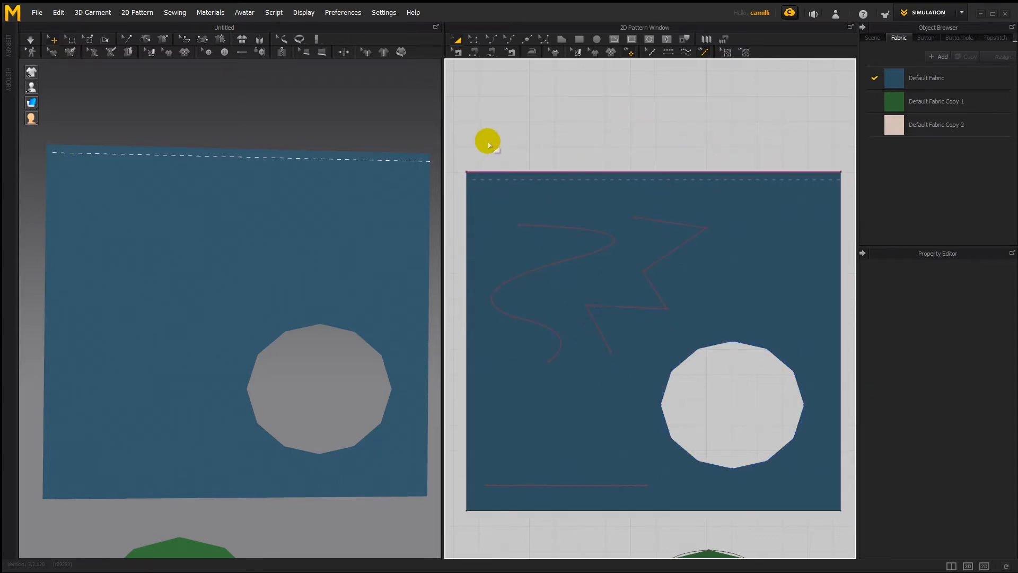
click(649, 54)
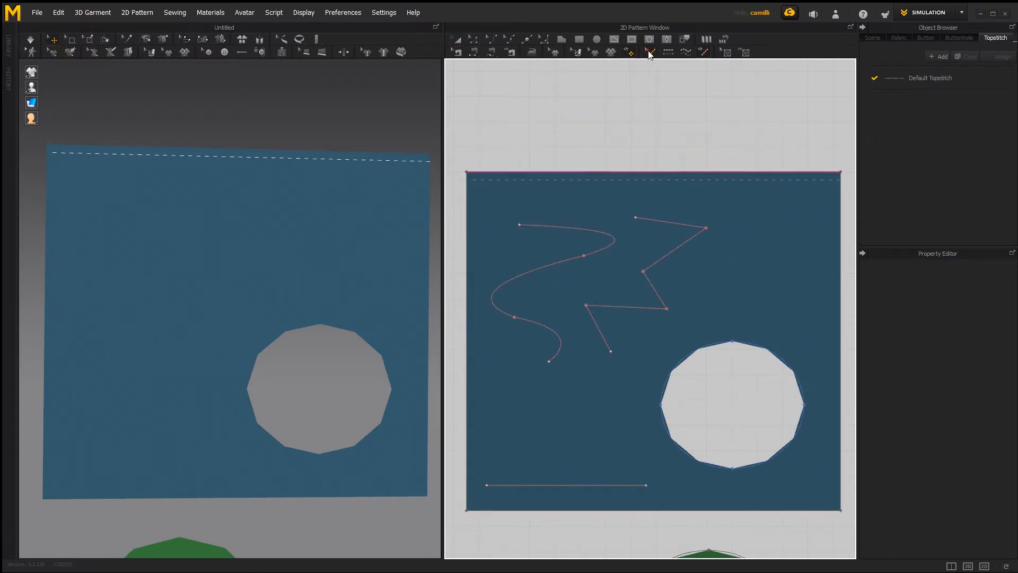
click(637, 171)
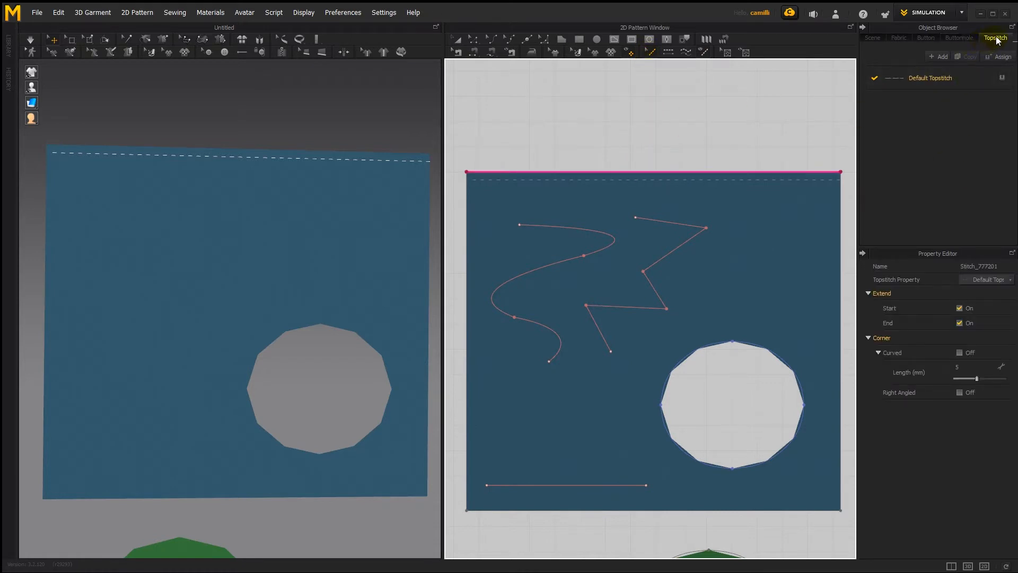
click(970, 76)
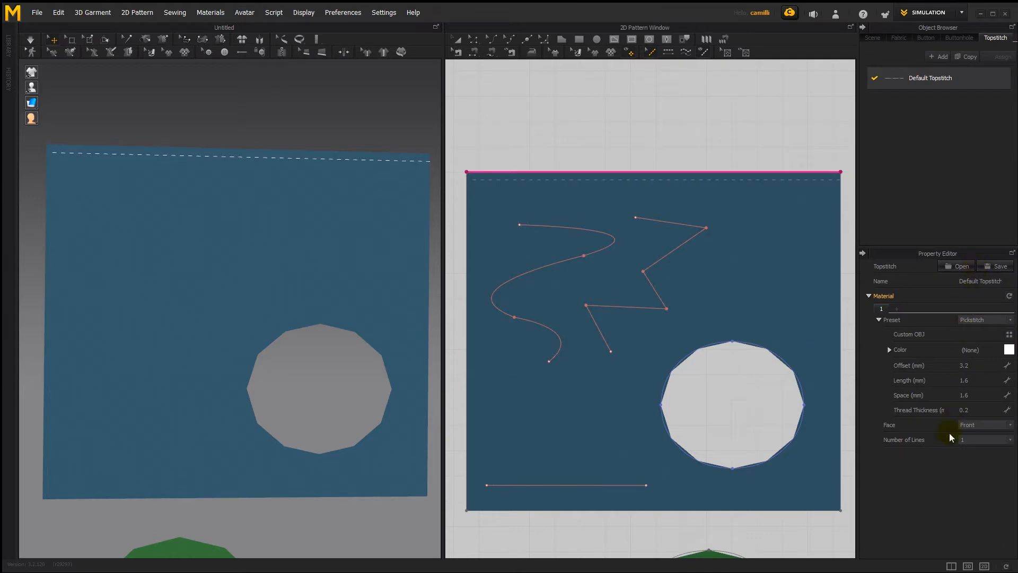
Clear the selection, return to the topstitch list and reopen the Default Topstitch's properties.
click(743, 255)
click(672, 132)
click(456, 40)
click(611, 132)
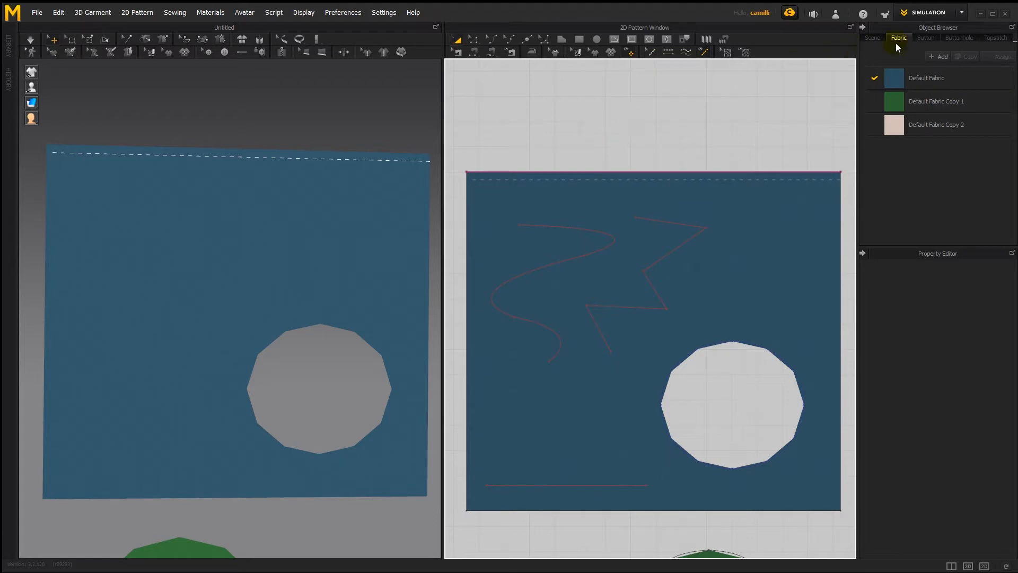
click(996, 39)
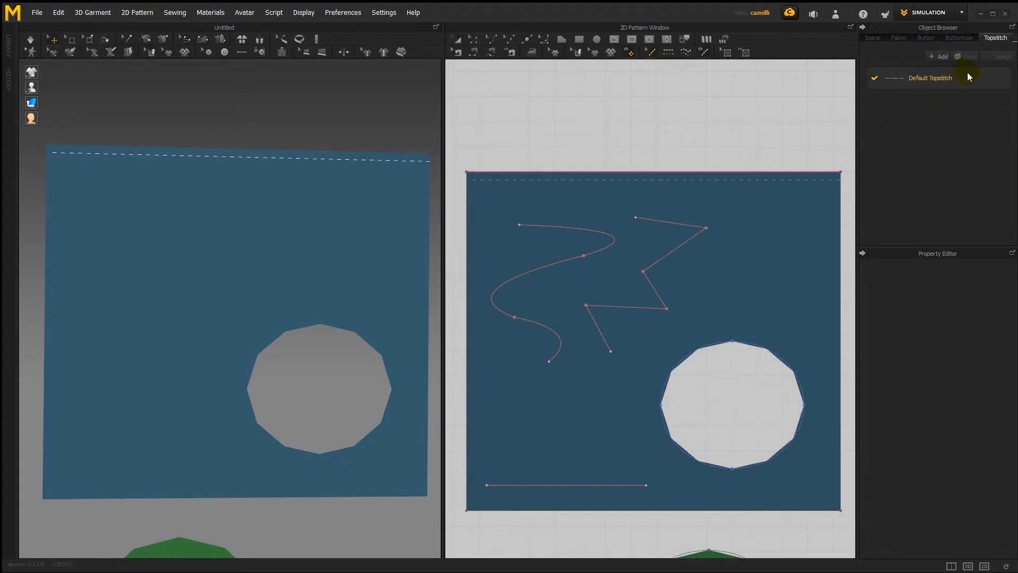
click(967, 72)
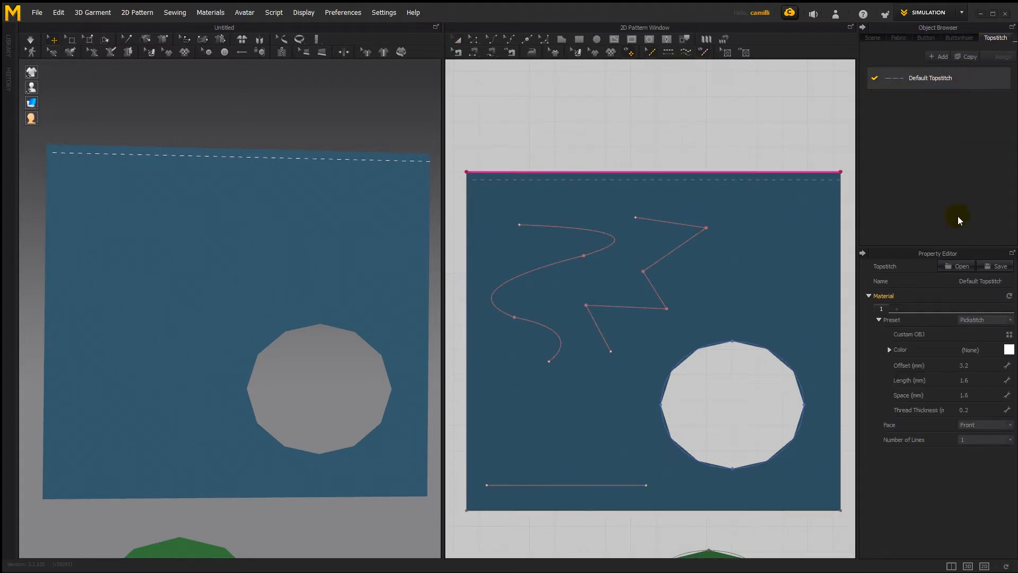
click(696, 137)
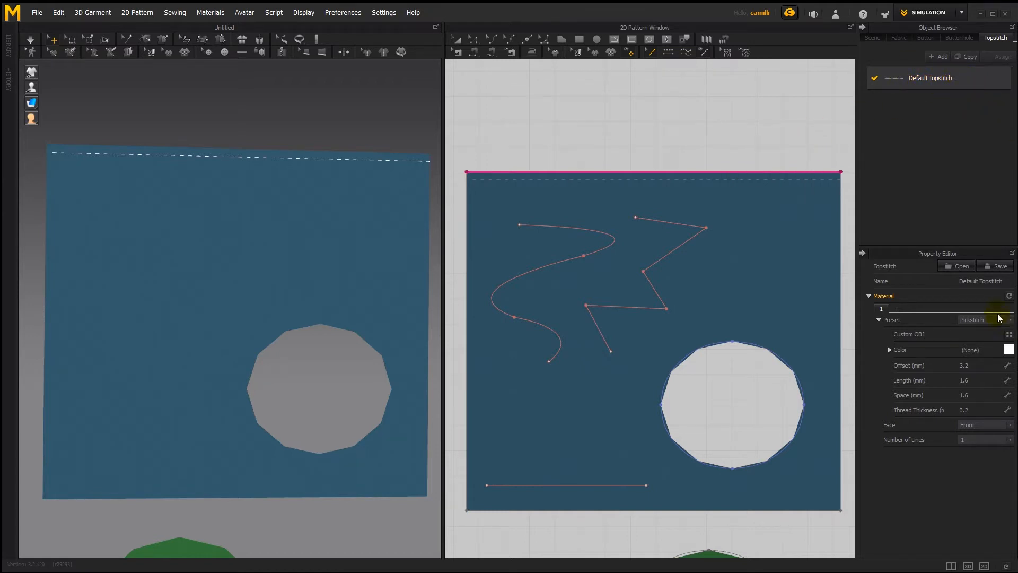
Rename the Default Topstitch as "top line stitch".
double_click(971, 281)
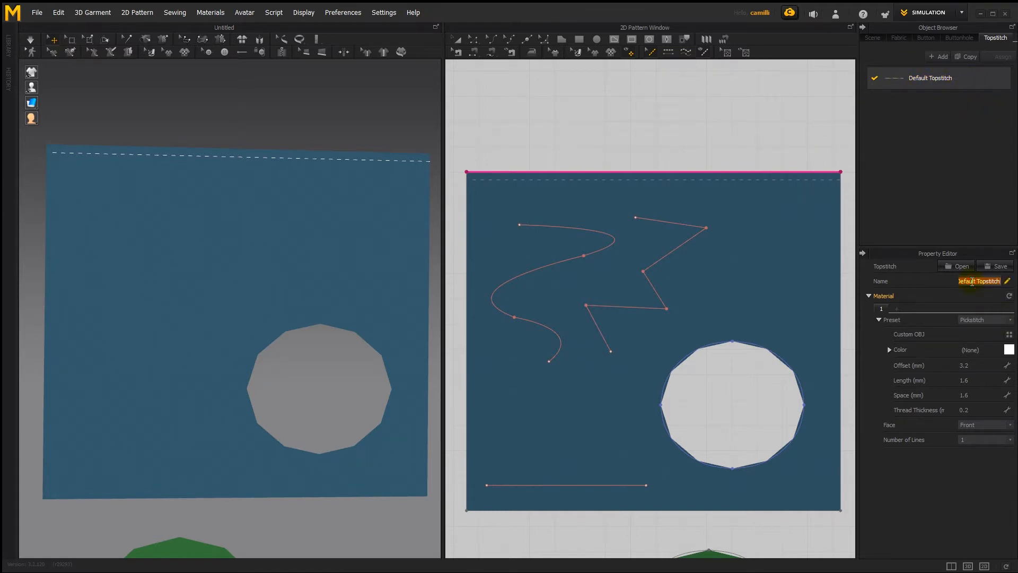
text(top)
key(Return)
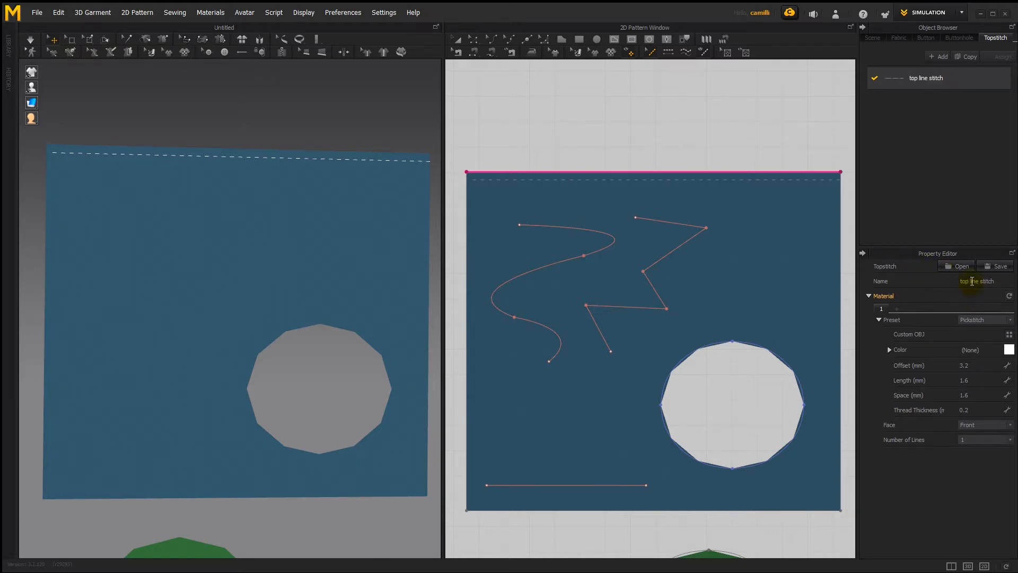
double_click(972, 281)
click(965, 300)
double_click(932, 79)
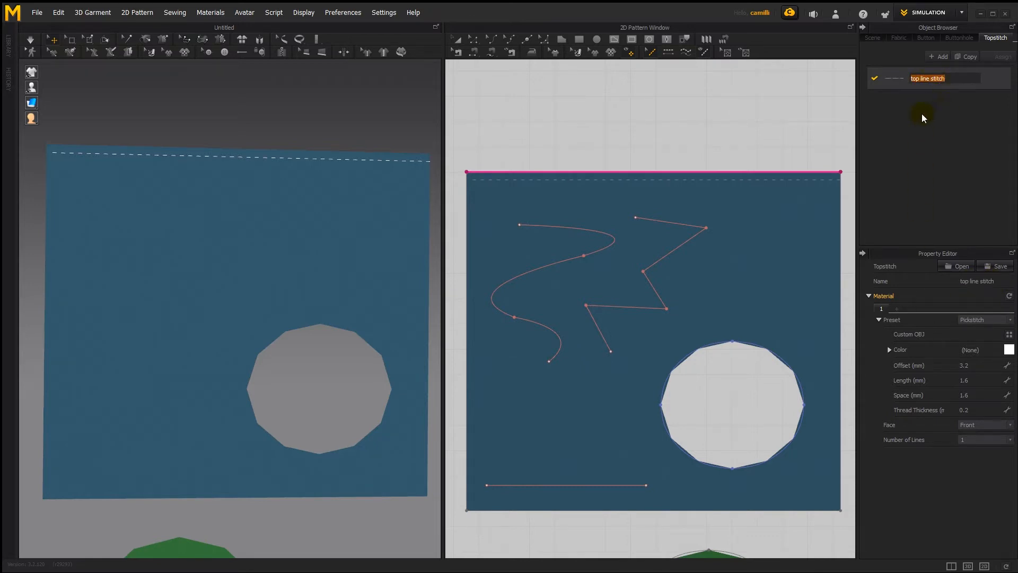
click(989, 93)
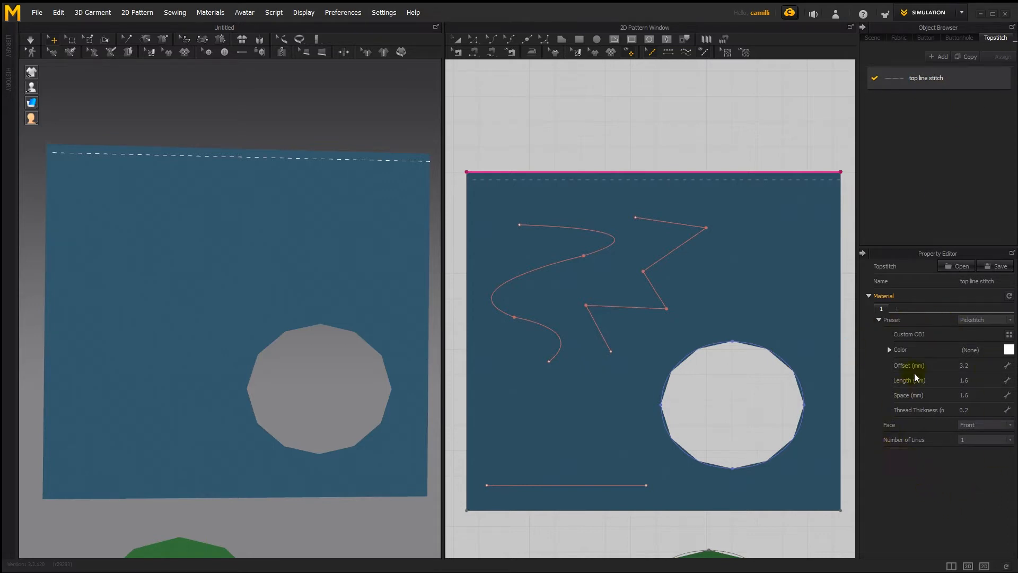
Set the topstitch color to light grey D7D7D7 after previewing red, black and muted pink on the garment.
click(1009, 349)
mouse_move(488, 171)
mouse_down()
mouse_move(420, 173)
mouse_move(379, 190)
mouse_move(585, 180)
mouse_move(288, 177)
mouse_move(409, 166)
mouse_move(393, 159)
mouse_move(387, 170)
mouse_move(379, 143)
mouse_move(371, 228)
mouse_move(370, 170)
mouse_up()
scroll(288, 177, up, 5)
drag(459, 168, 601, 148)
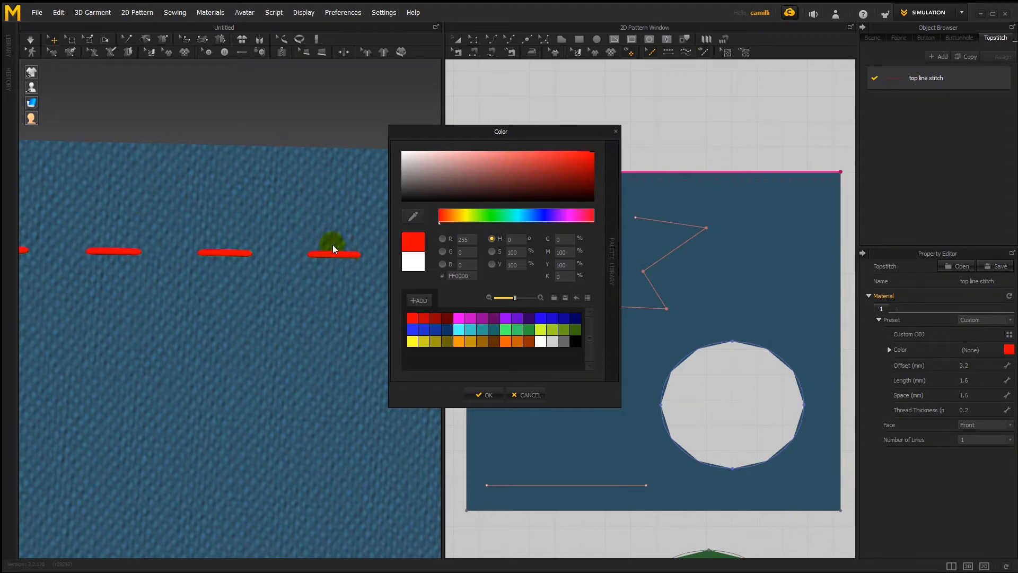
click(585, 201)
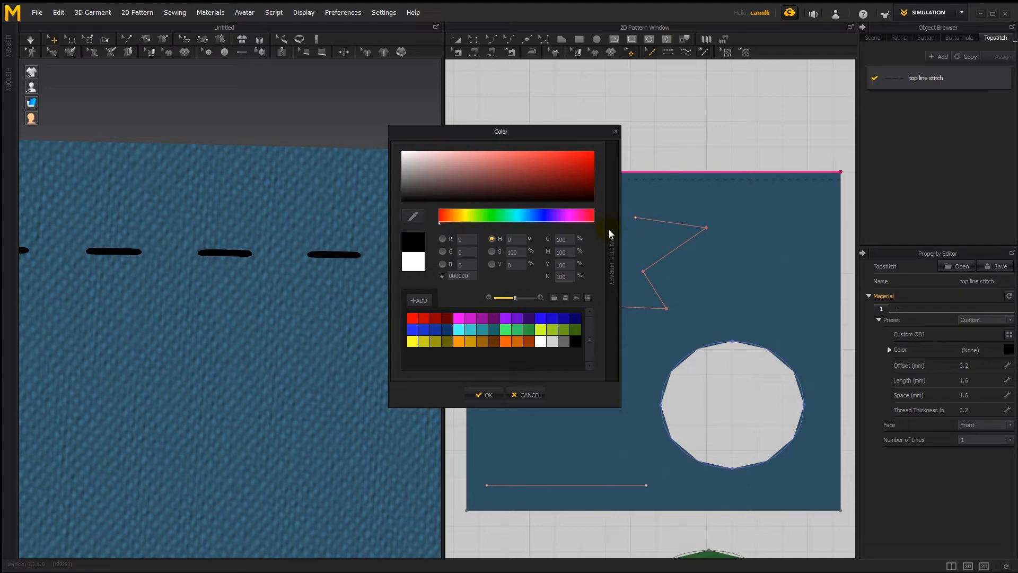
drag(601, 200, 627, 163)
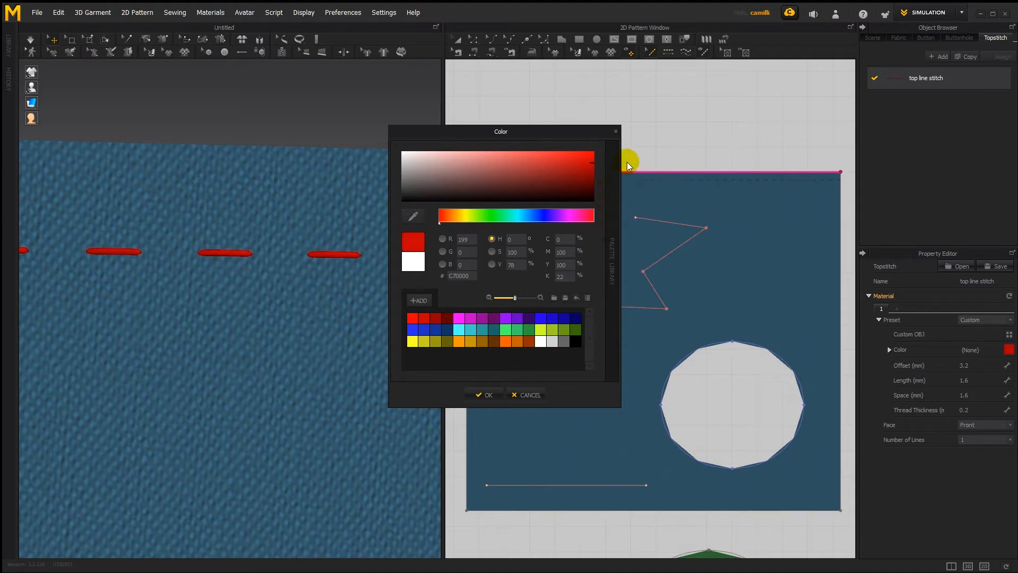
click(450, 173)
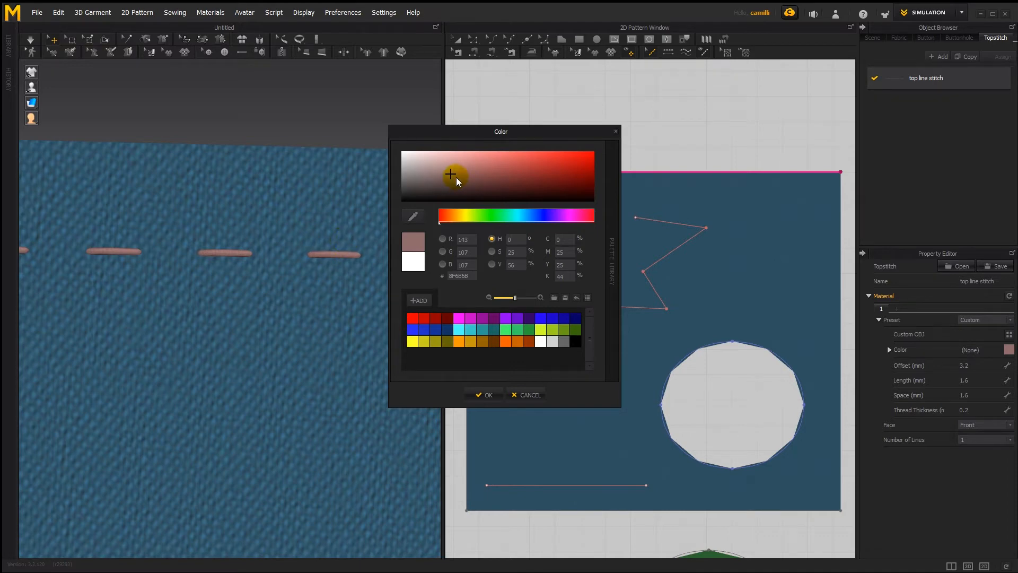
click(396, 159)
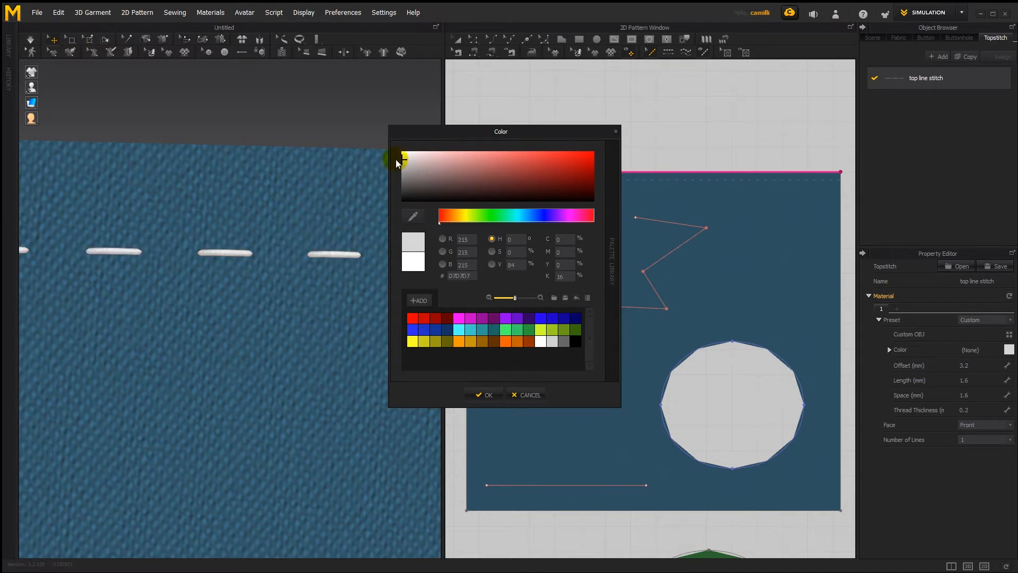
click(486, 395)
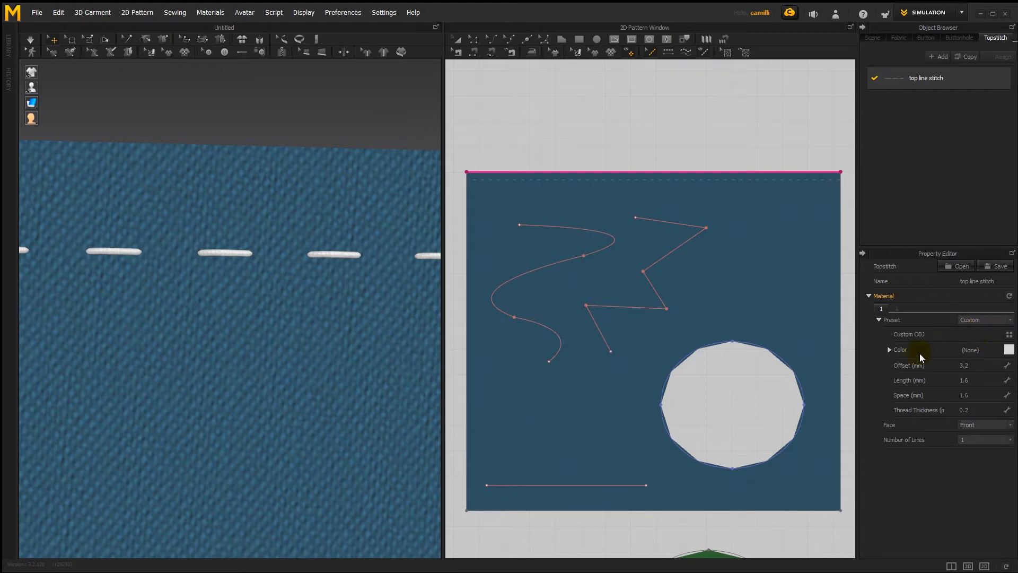
Look over the ambient and diffuse intensity settings of the topstitch color.
click(889, 349)
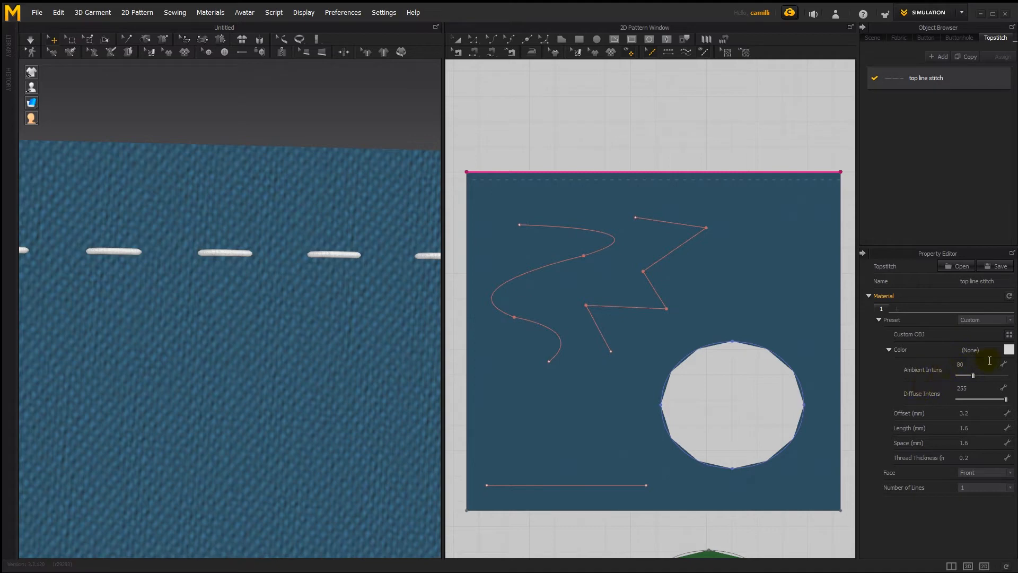
click(1009, 351)
click(890, 349)
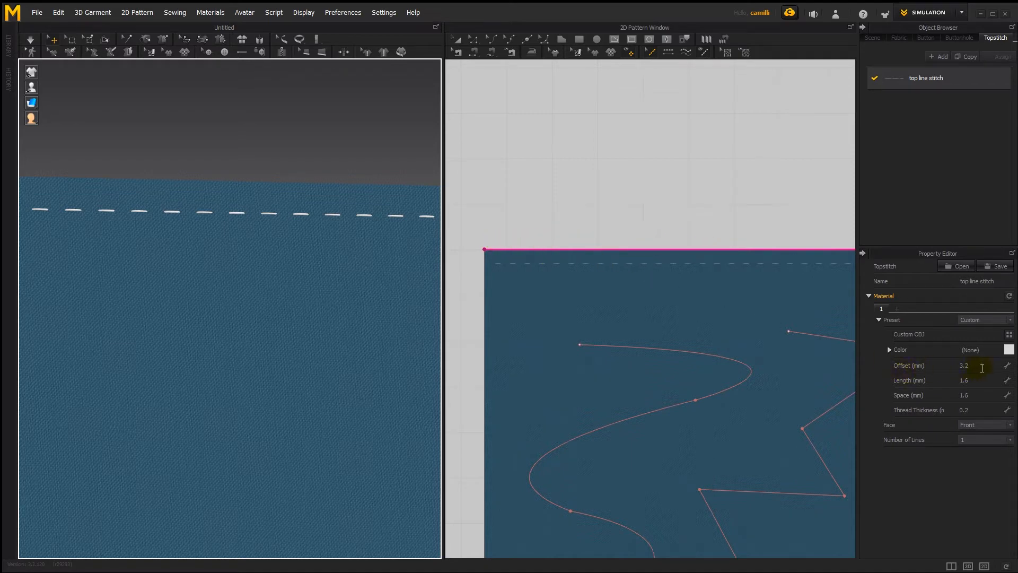
Set the topstitch offset to 2 mm after trying 1 mm.
click(980, 366)
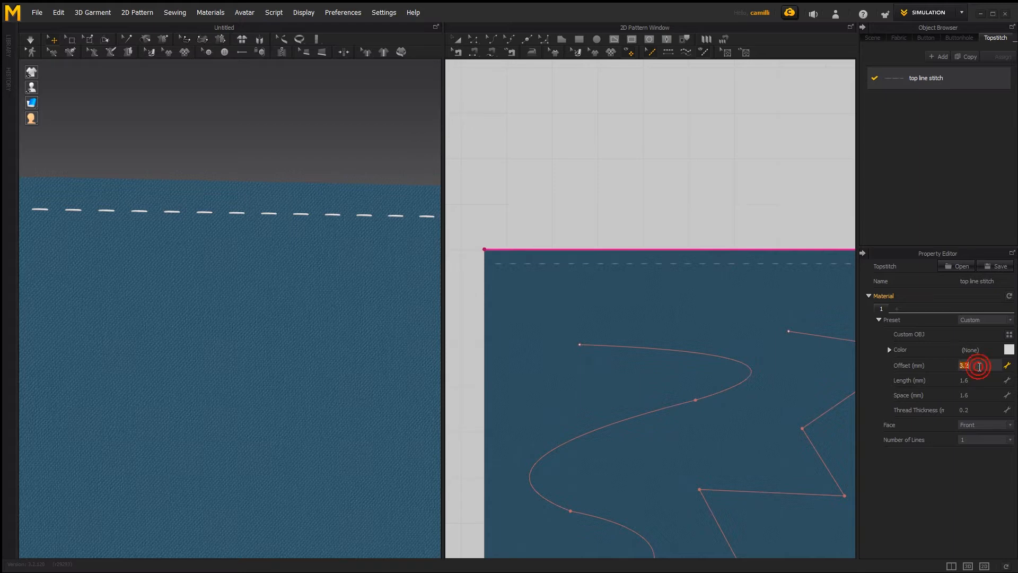
key(Return)
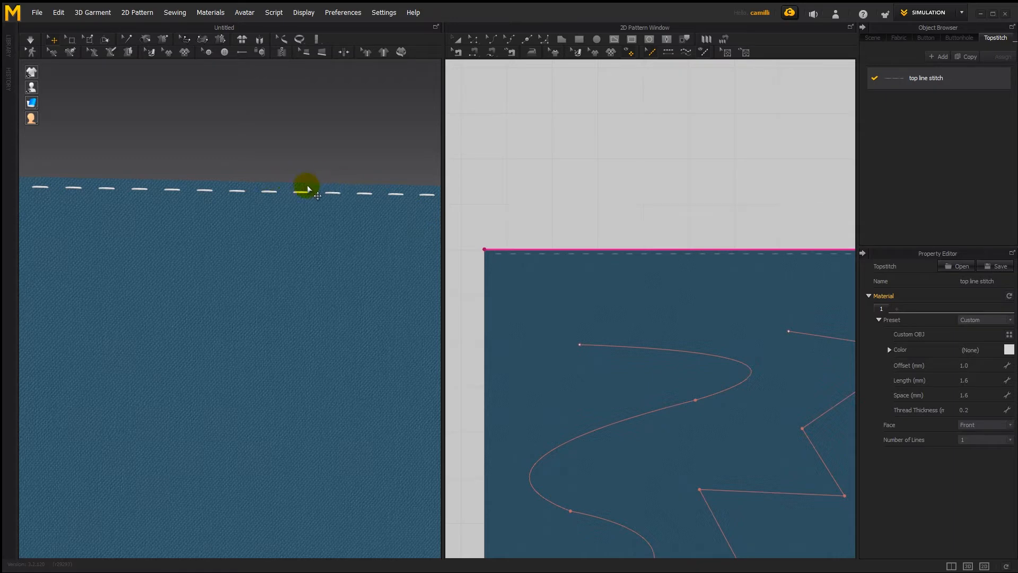
click(981, 366)
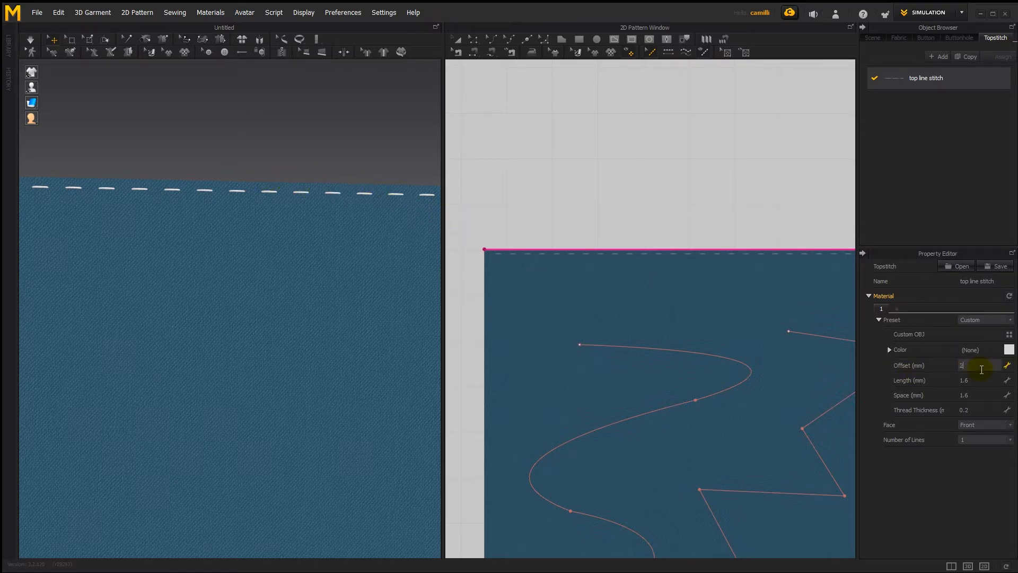
key(Return)
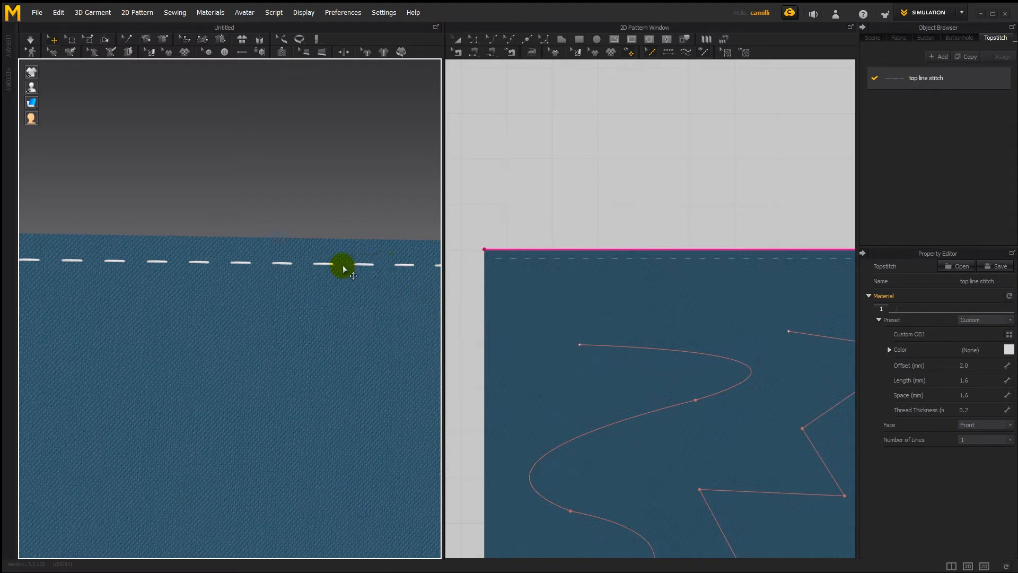
Set the stitch length to 3 mm and the spacing to 1 mm, trying 0.5 mm spacing first.
click(976, 381)
key(Return)
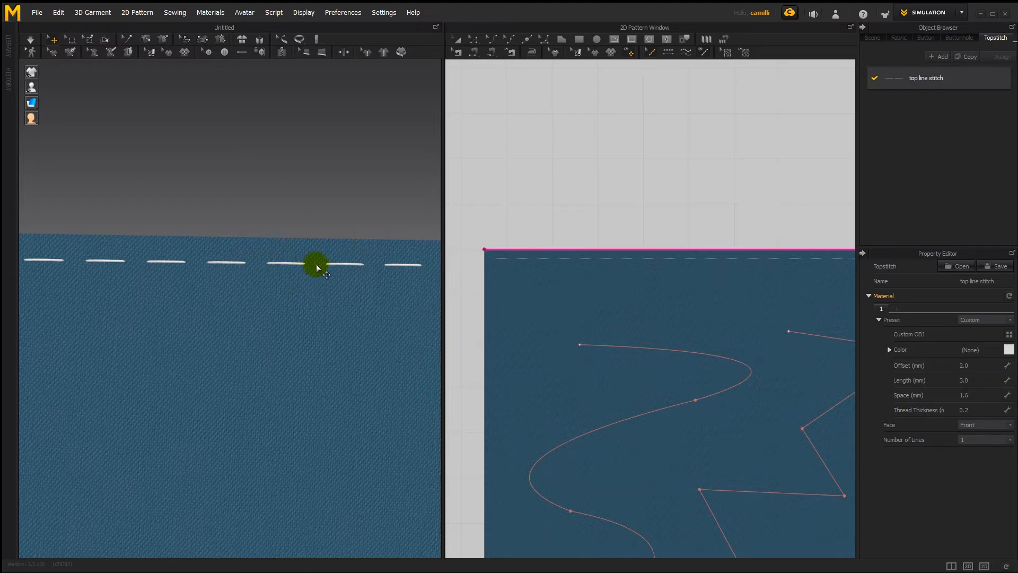
click(982, 395)
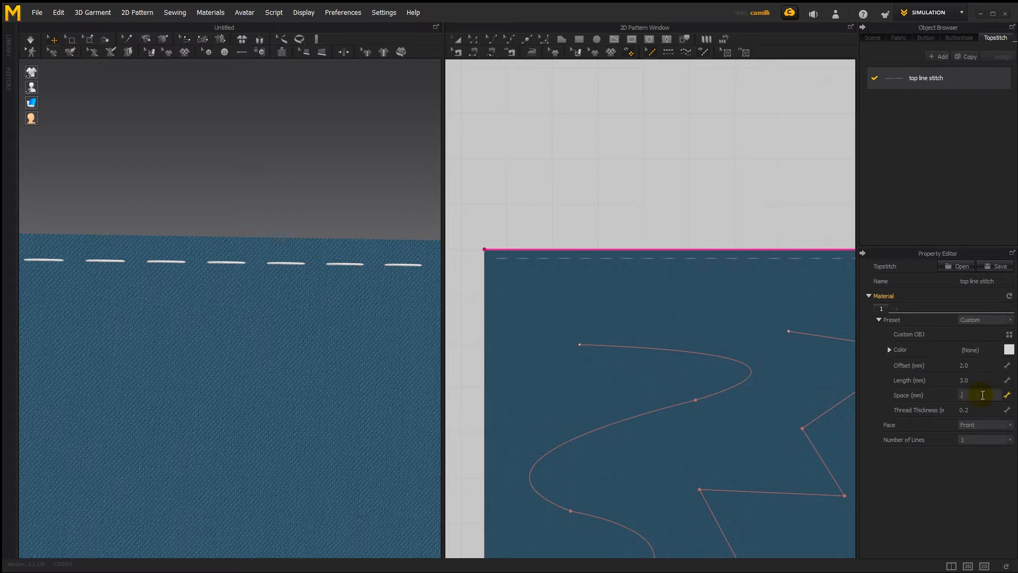
key(Return)
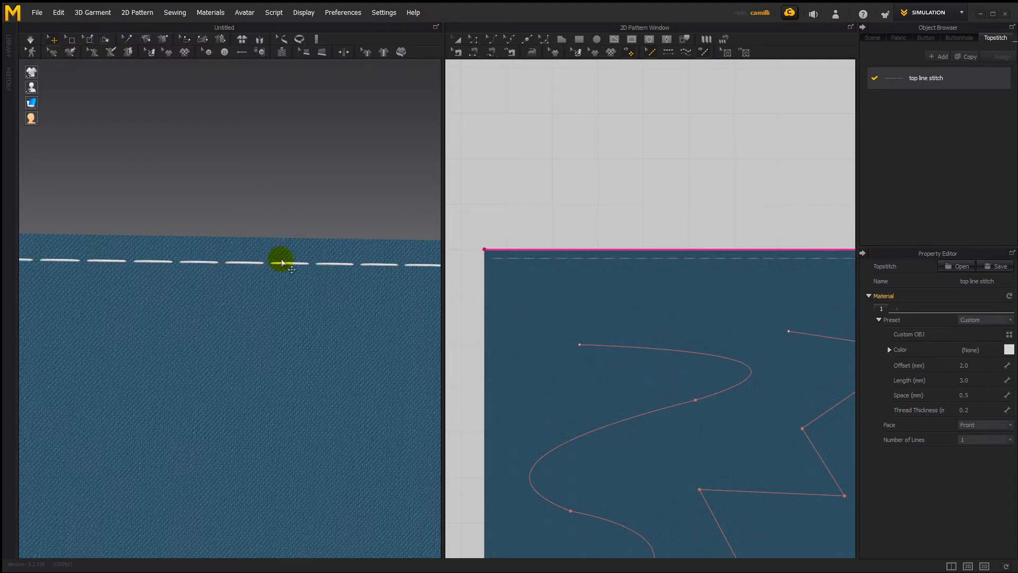
click(979, 395)
text(1)
key(Return)
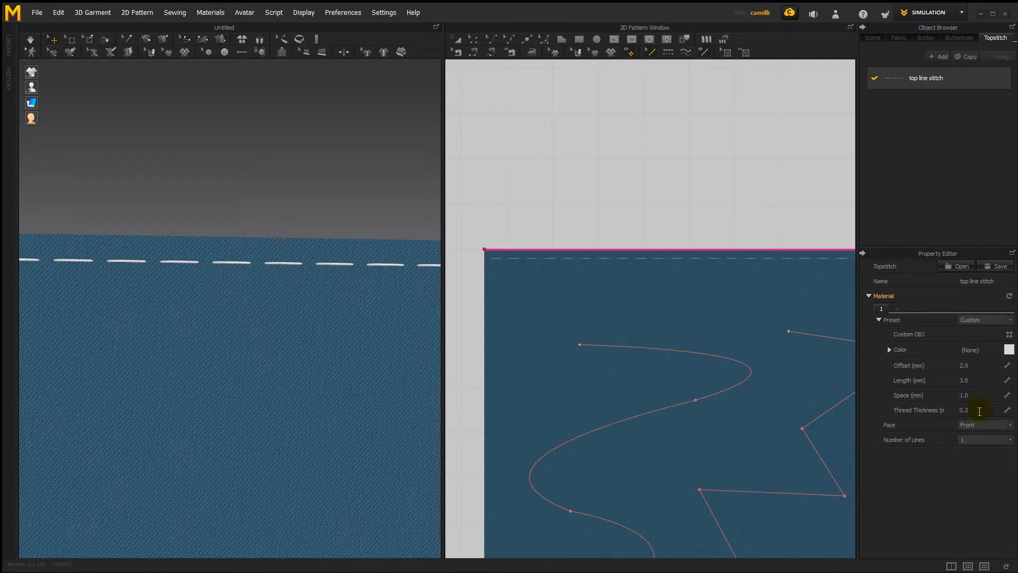
Inspect the stitches edge-on, then set the thread thickness of the top line stitch to 0.6 mm.
click(342, 291)
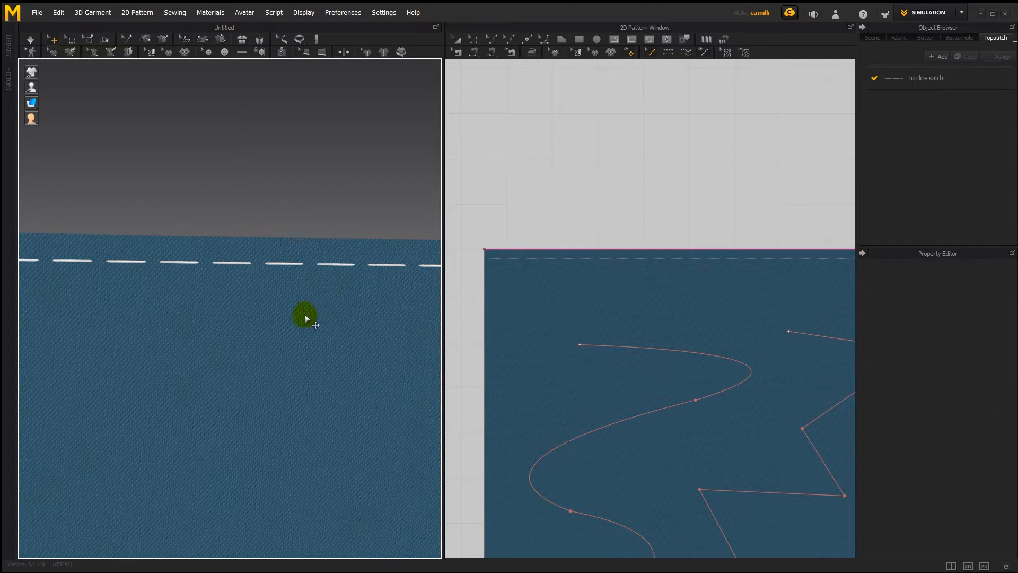
click(301, 314)
right_drag(305, 290, 282, 261)
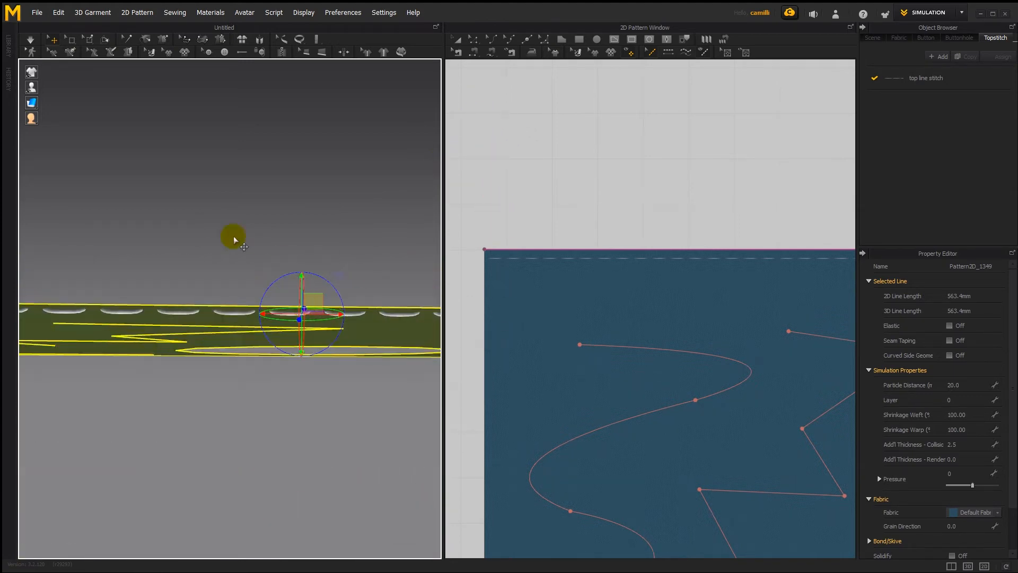
click(281, 262)
scroll(241, 375, up, 3)
right_drag(241, 375, 303, 332)
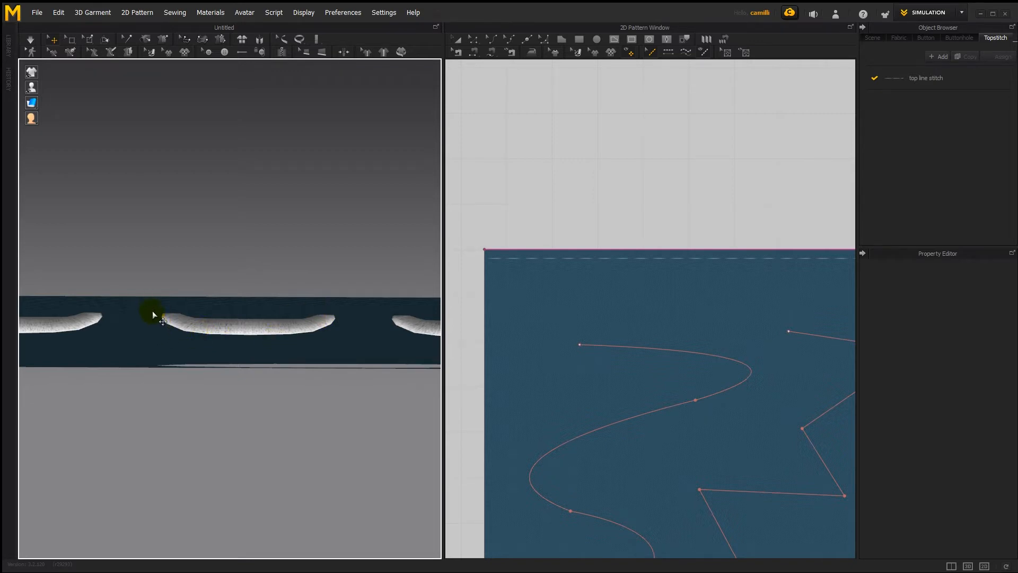
click(544, 248)
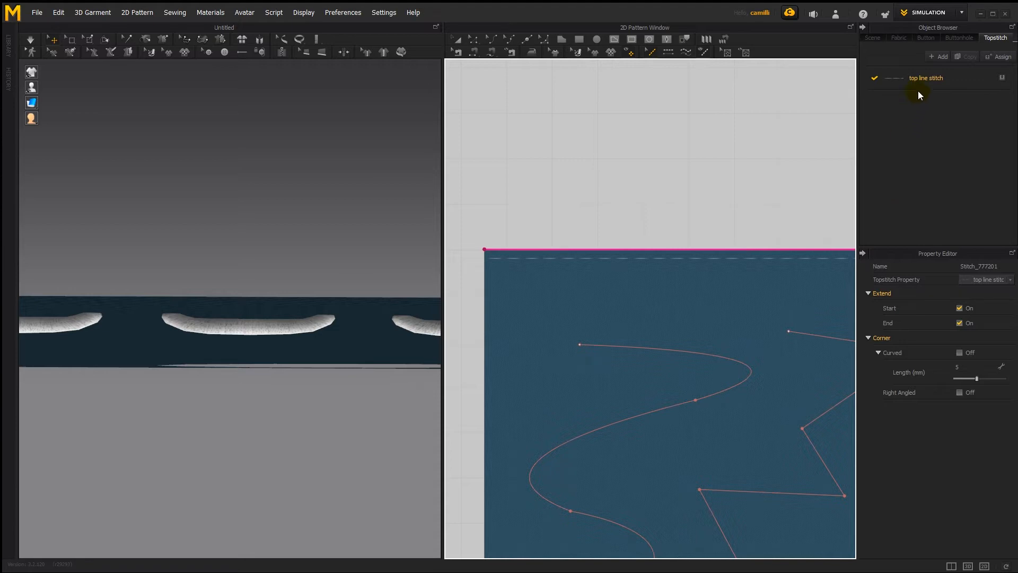
click(956, 79)
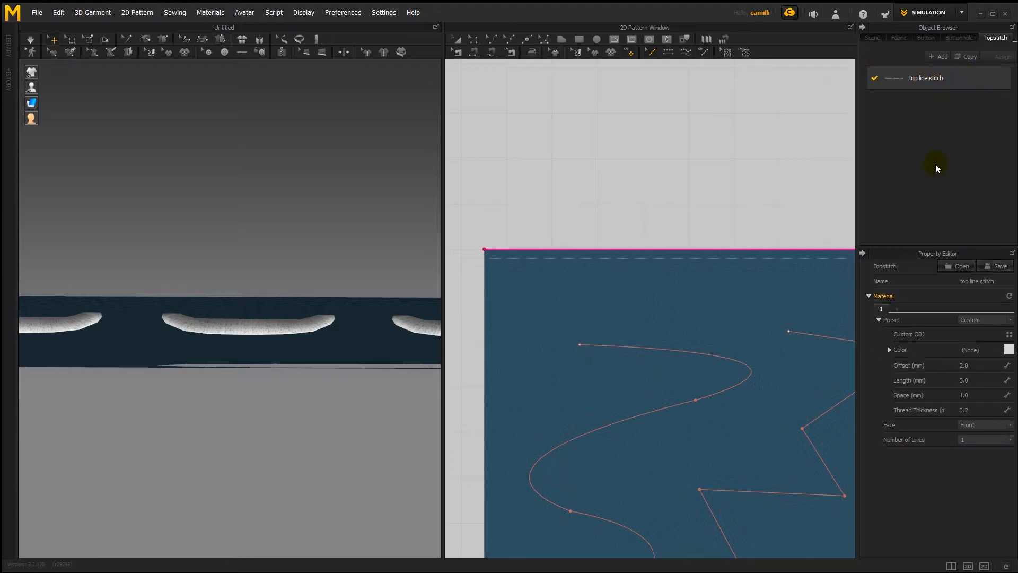
double_click(973, 410)
key(BackSpace)
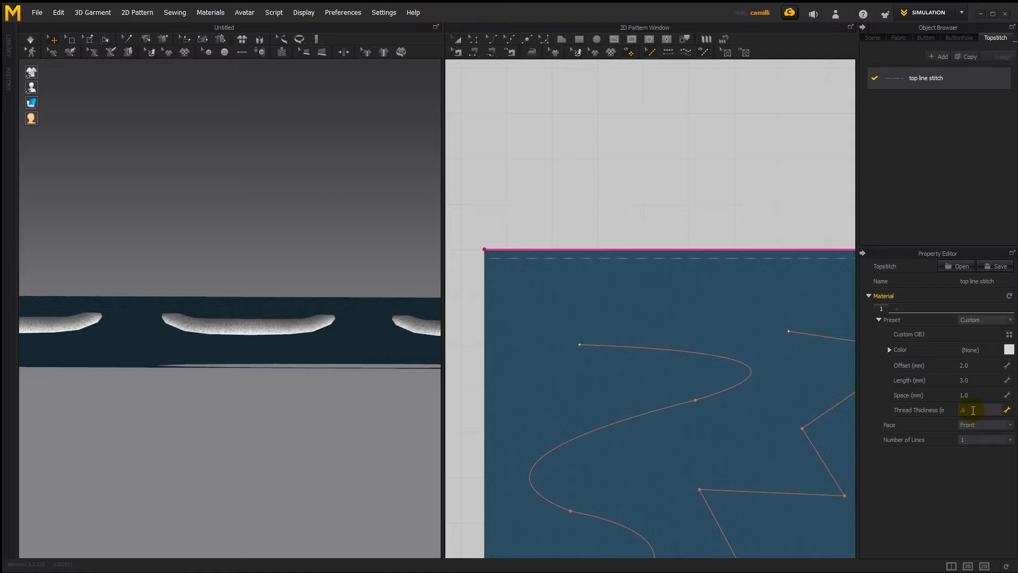
click(320, 359)
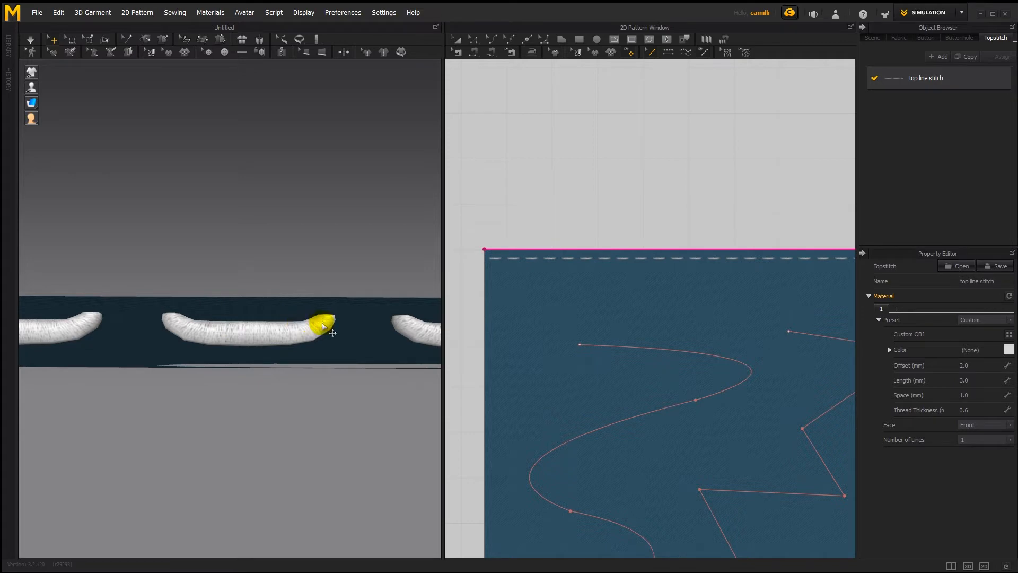
Try a thread thickness of 2 mm on the topstitch and compare it on the garment.
right_drag(280, 351, 266, 381)
click(974, 410)
text(2)
key(Return)
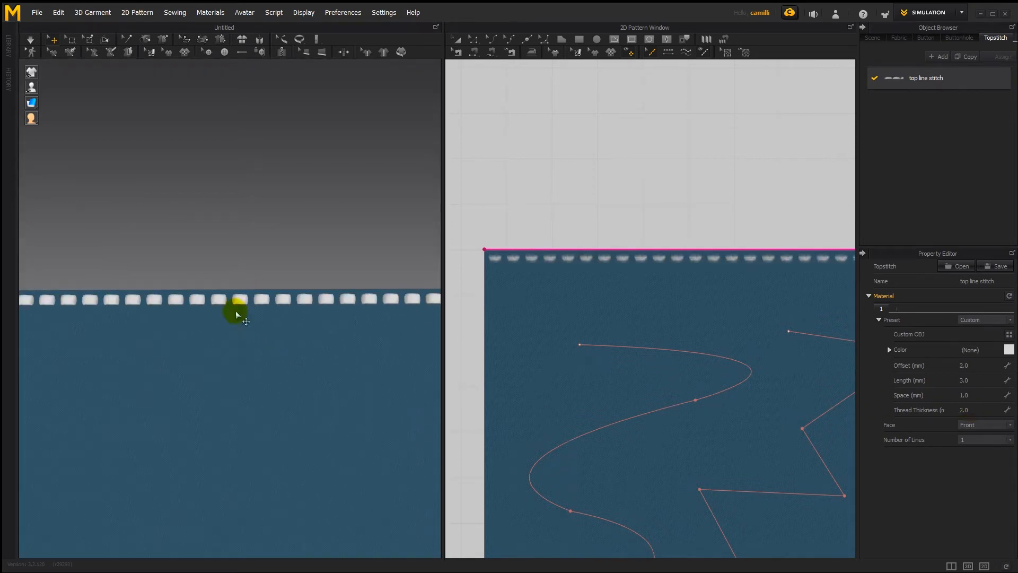
scroll(229, 292, down, 3)
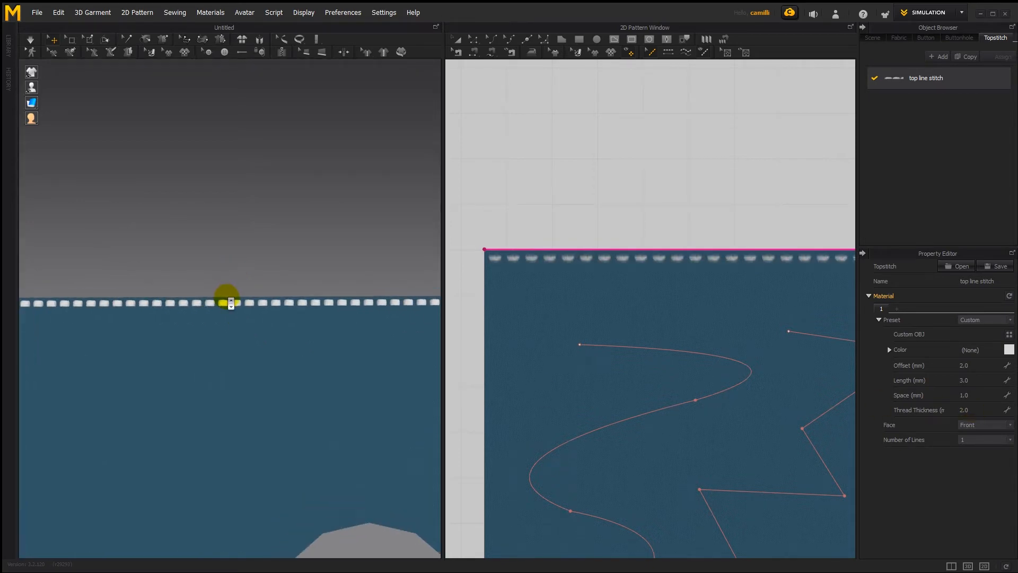
right_drag(313, 256, 237, 357)
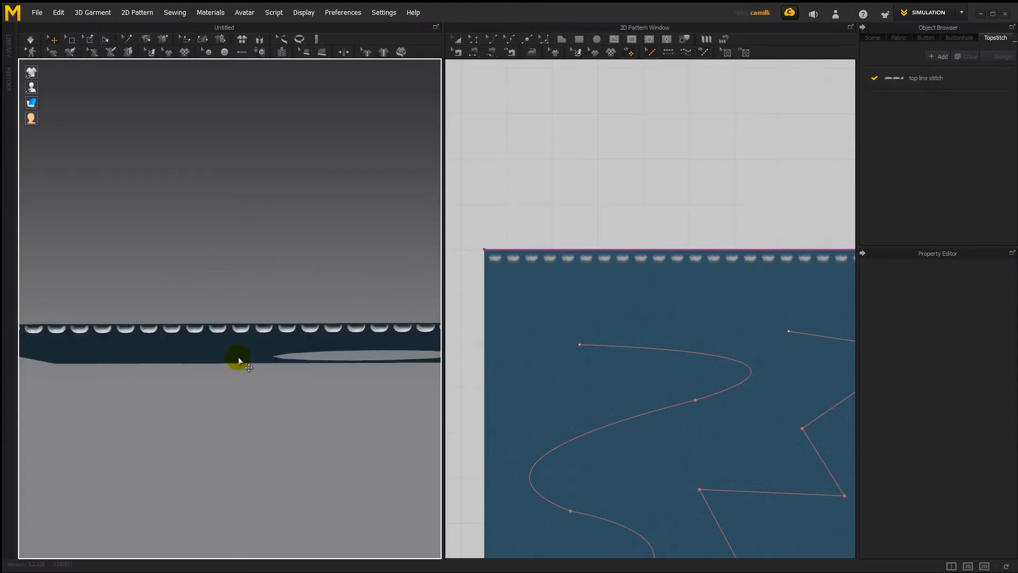
Set the thread thickness of the top line stitch to 0.4 mm.
click(619, 281)
click(981, 411)
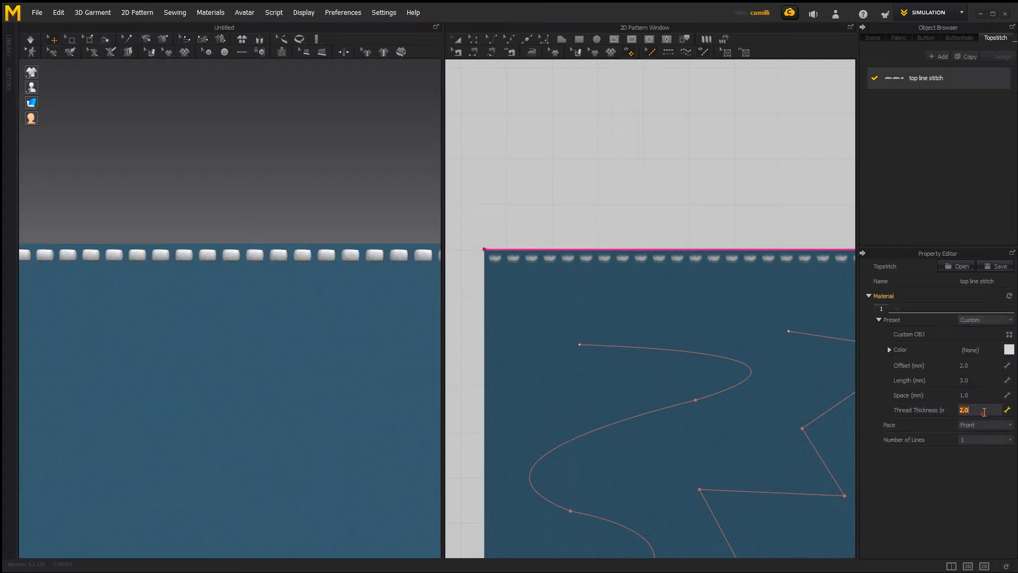
text(.4)
key(Return)
click(339, 204)
click(515, 254)
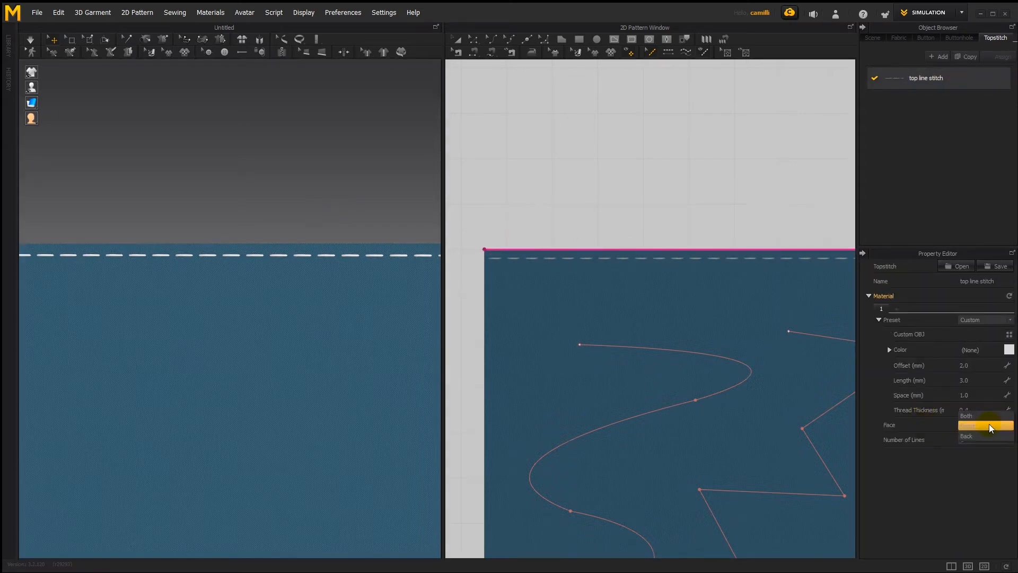
Set the topstitch face to Back and check the stitching on both sides of the pattern.
click(976, 424)
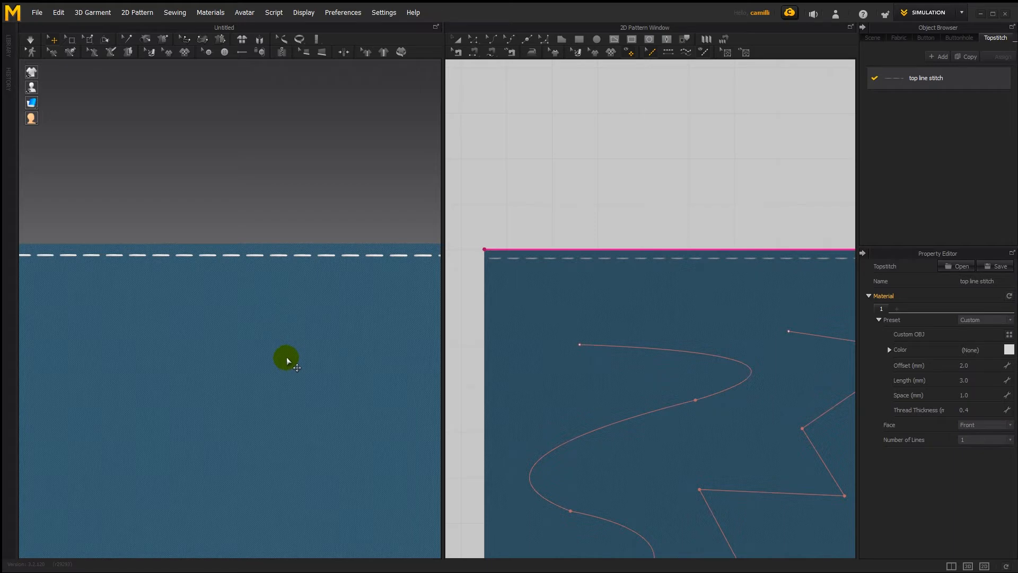
scroll(286, 357, down, 6)
right_drag(221, 352, 272, 366)
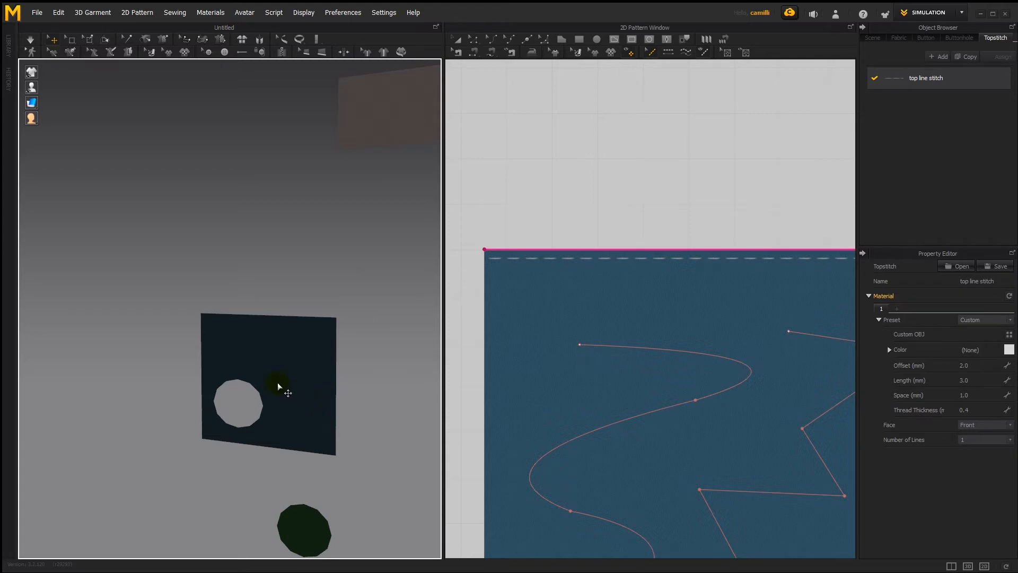
scroll(296, 334, up, 5)
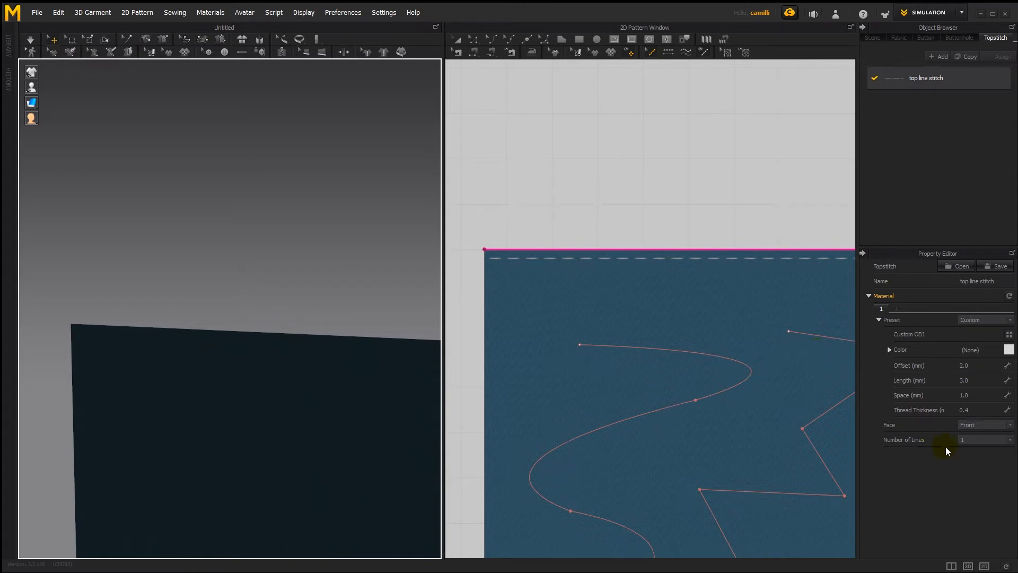
click(979, 423)
click(975, 435)
right_drag(380, 380, 293, 394)
click(376, 414)
key(2)
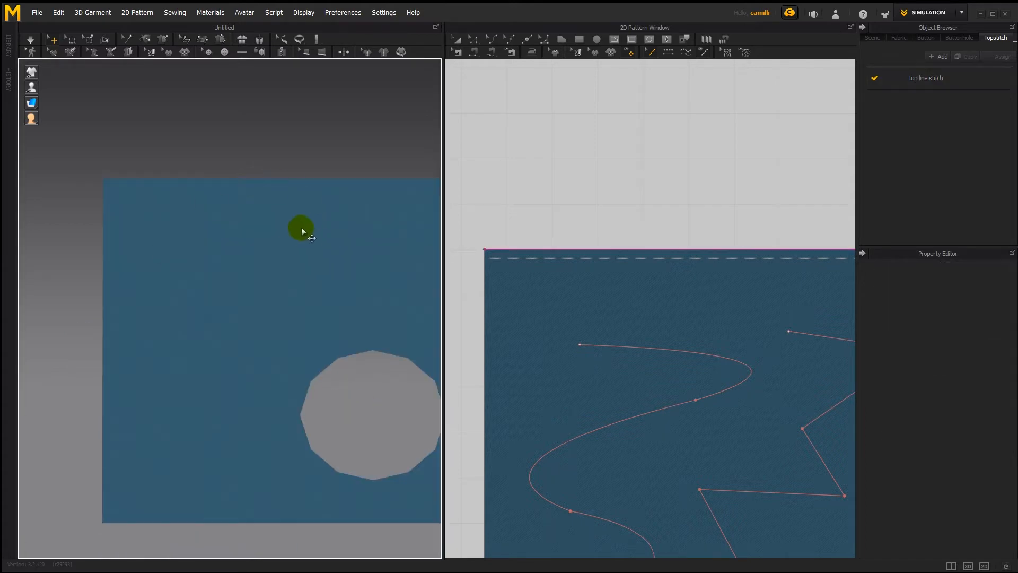
right_drag(329, 254, 199, 233)
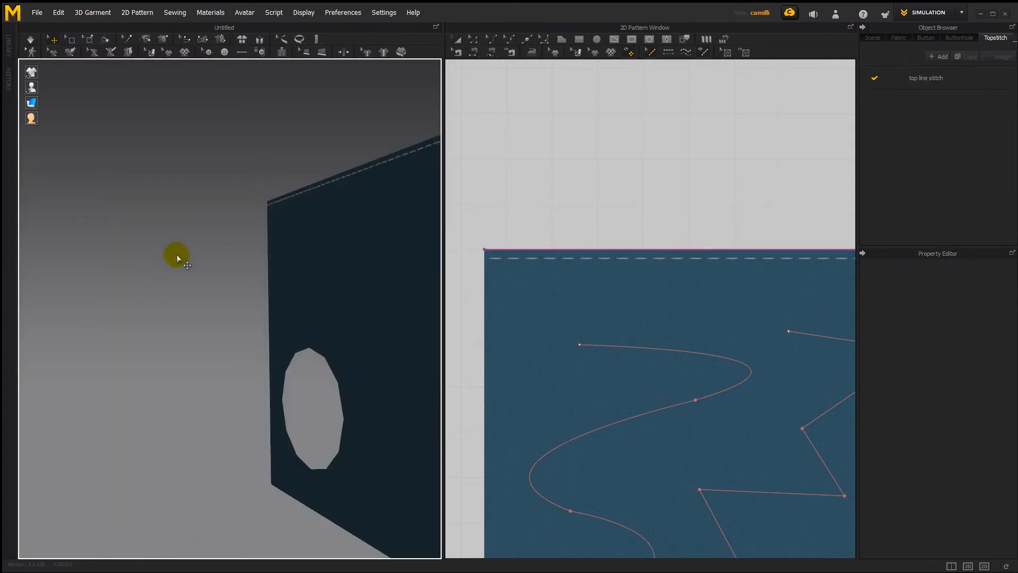
click(363, 262)
key(4)
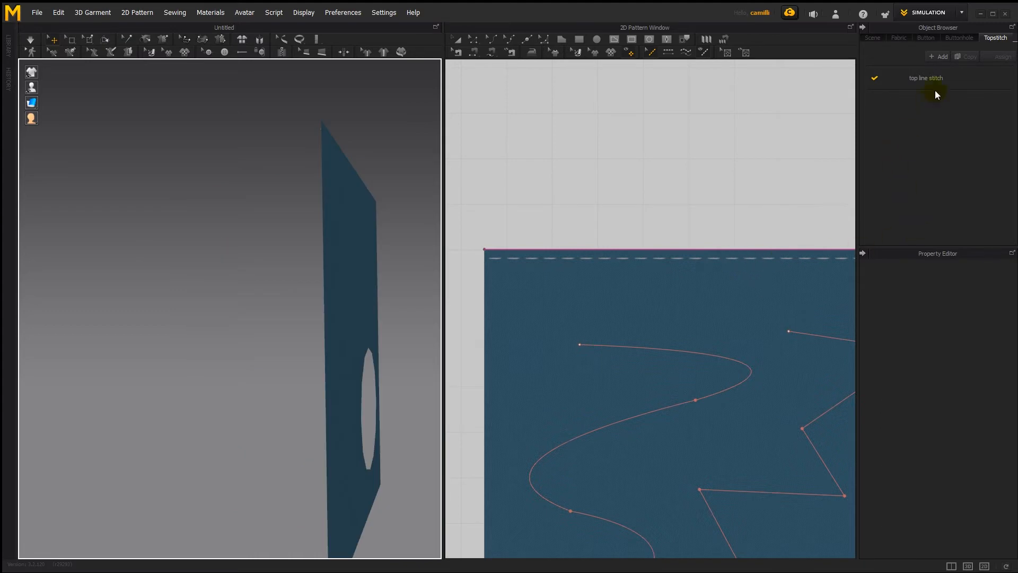
Set the face of the top line stitch to Both.
click(949, 80)
click(975, 425)
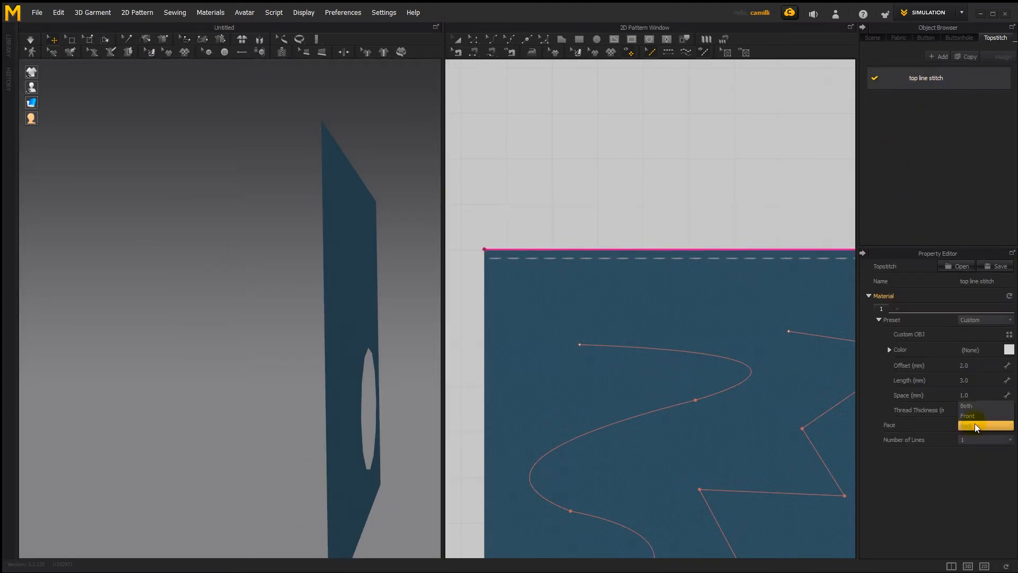
click(975, 406)
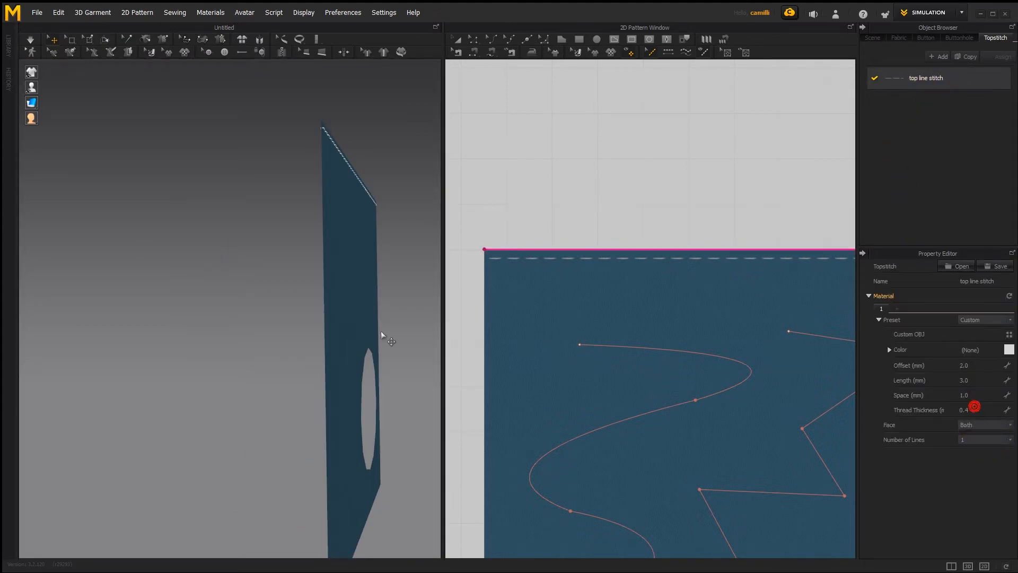
Examine the top-edge stitching on the front and back of the pattern in 3D.
right_drag(342, 213, 321, 279)
click(321, 280)
drag(308, 280, 350, 278)
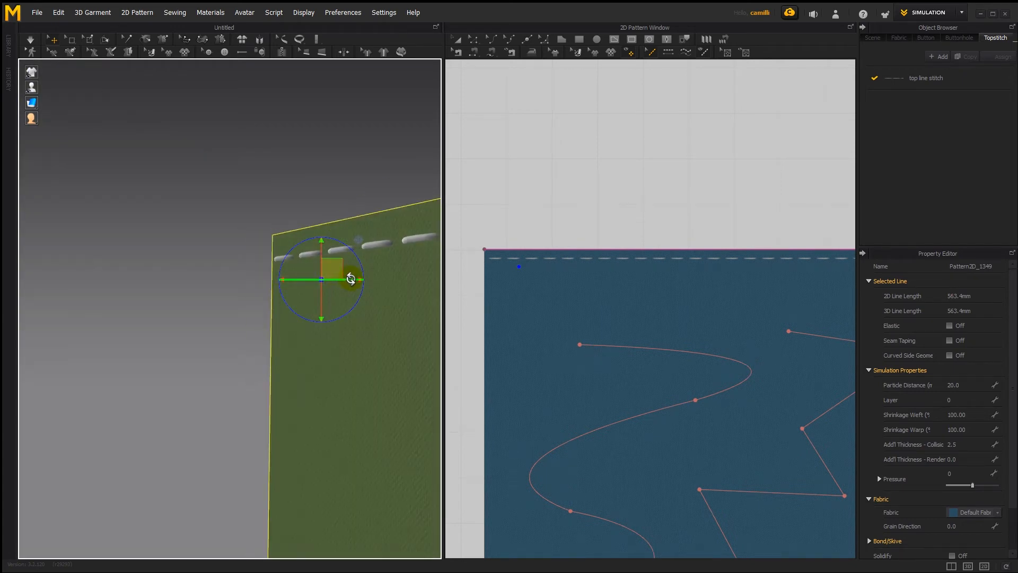
click(220, 277)
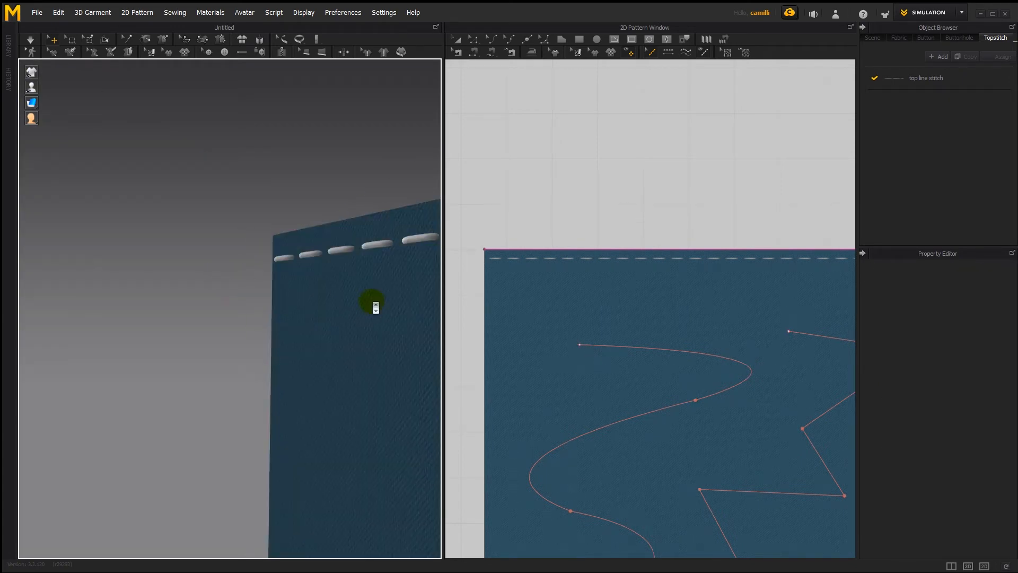
scroll(371, 301, down, 5)
scroll(371, 318, down, 3)
right_drag(359, 332, 504, 291)
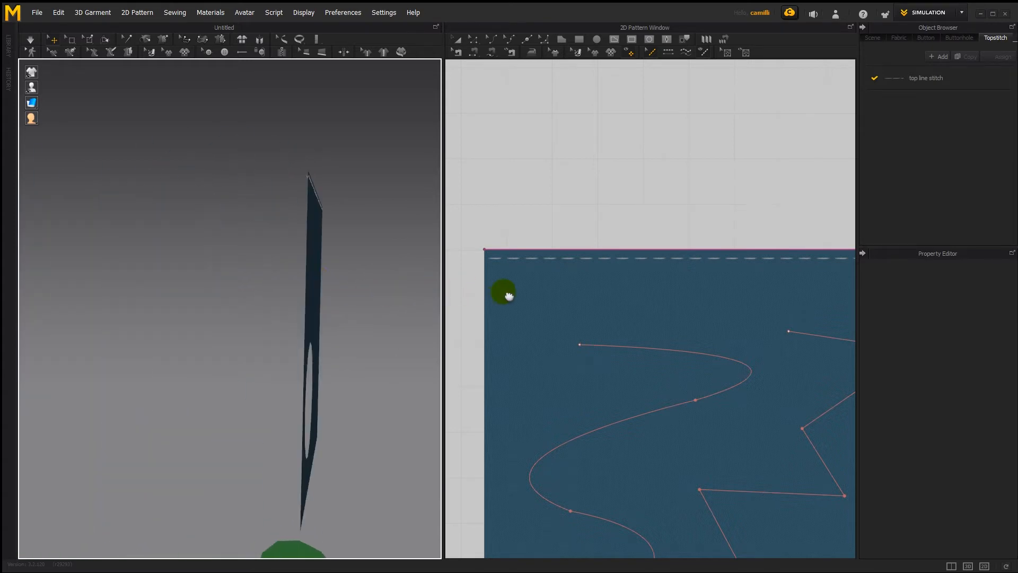
click(317, 282)
drag(310, 284, 485, 277)
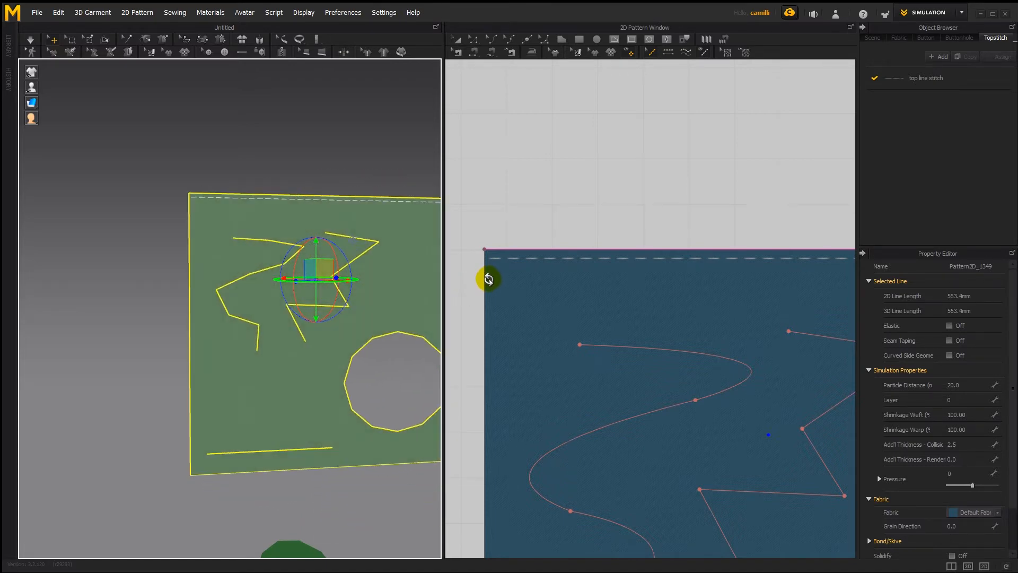
click(199, 160)
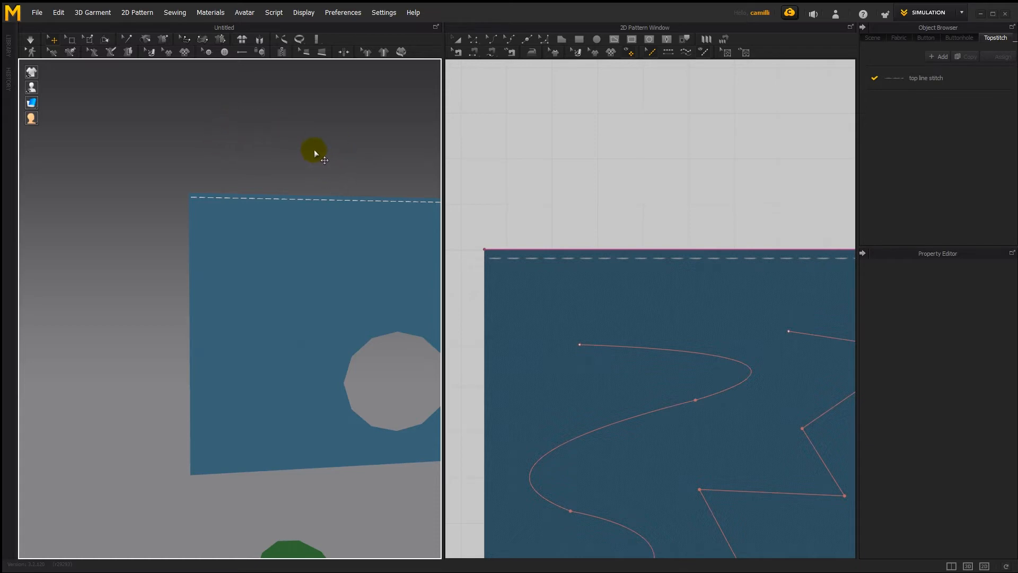
key(2)
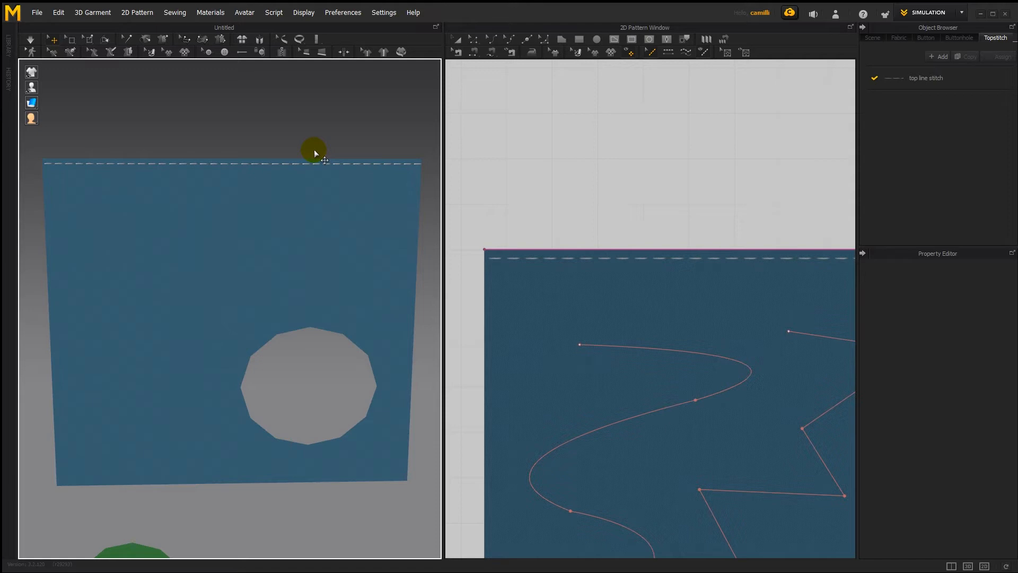
click(313, 150)
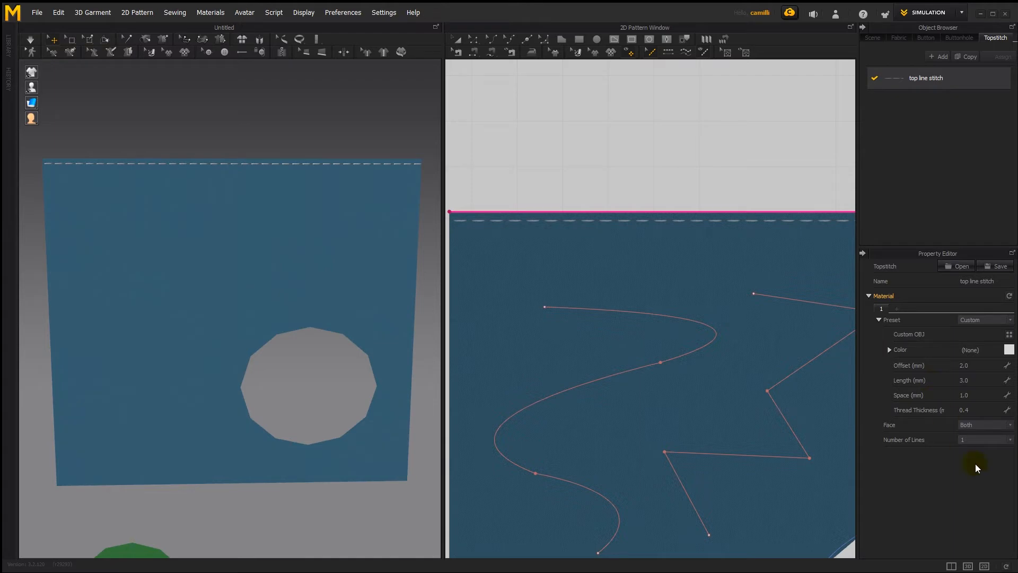
Set the top line stitch to 2 lines with a distance of 3 mm between them.
click(984, 439)
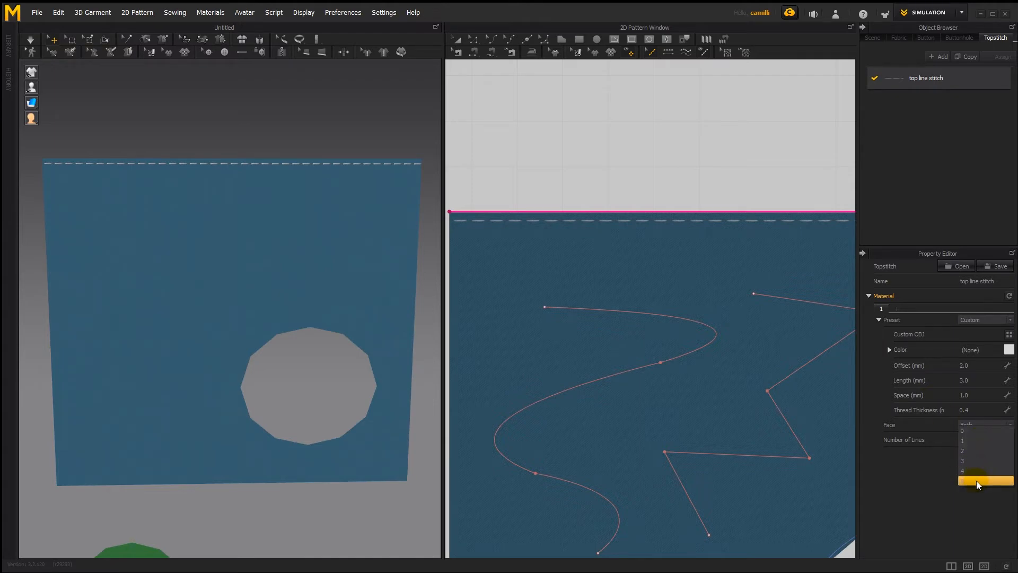
click(970, 450)
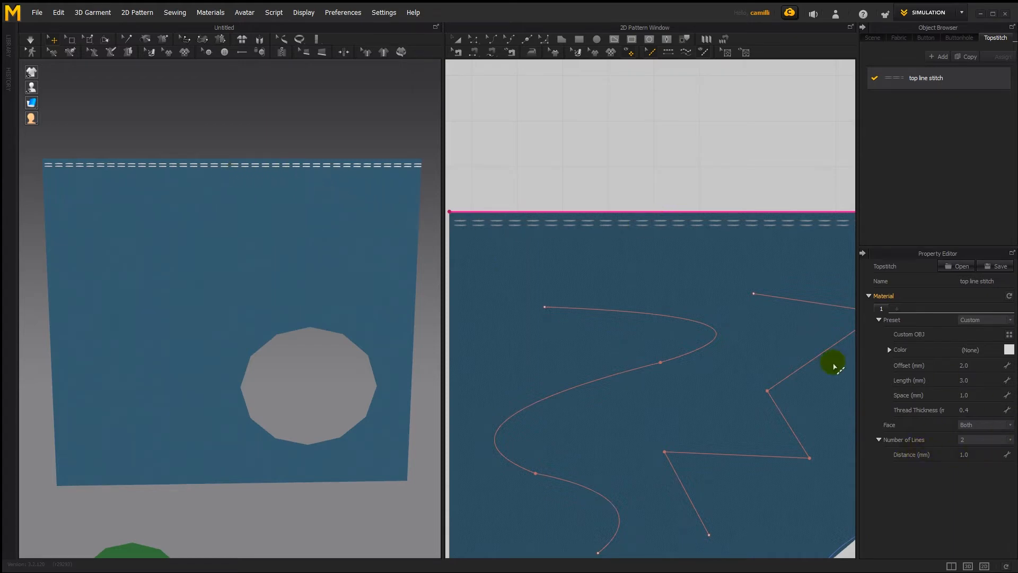
click(977, 454)
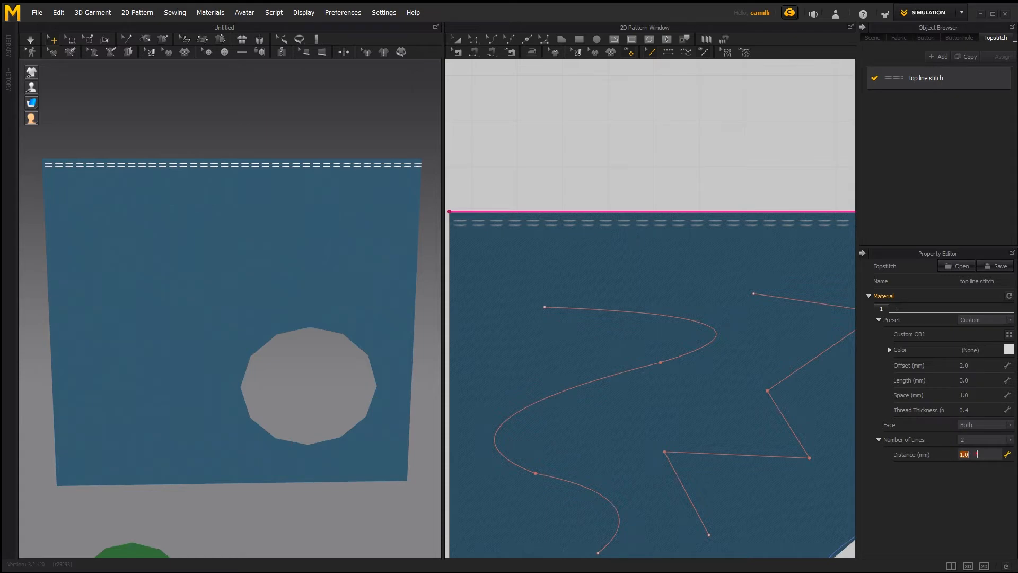
text(3)
key(Return)
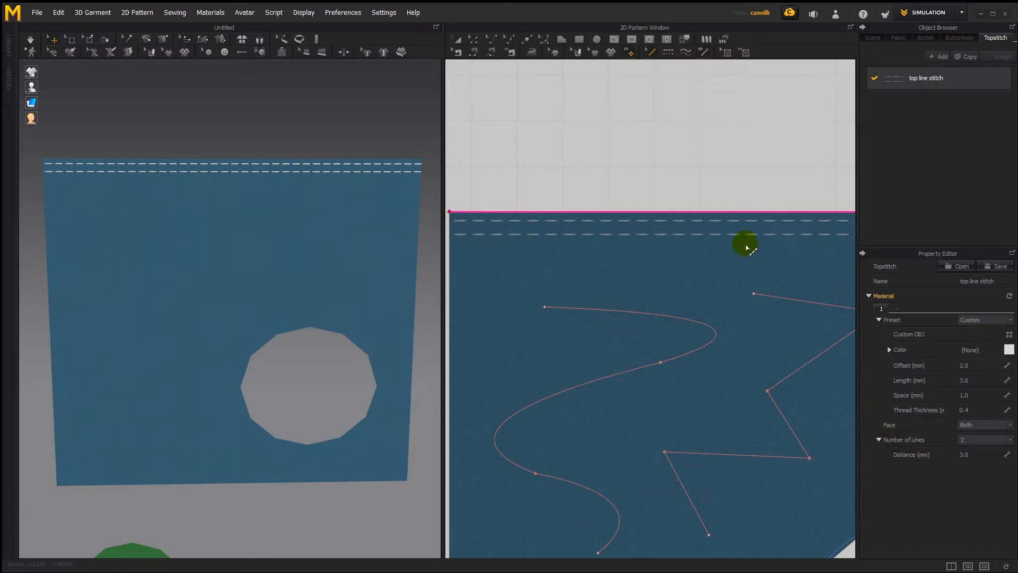
Set the number of lines of the top line stitch to 1.
click(970, 441)
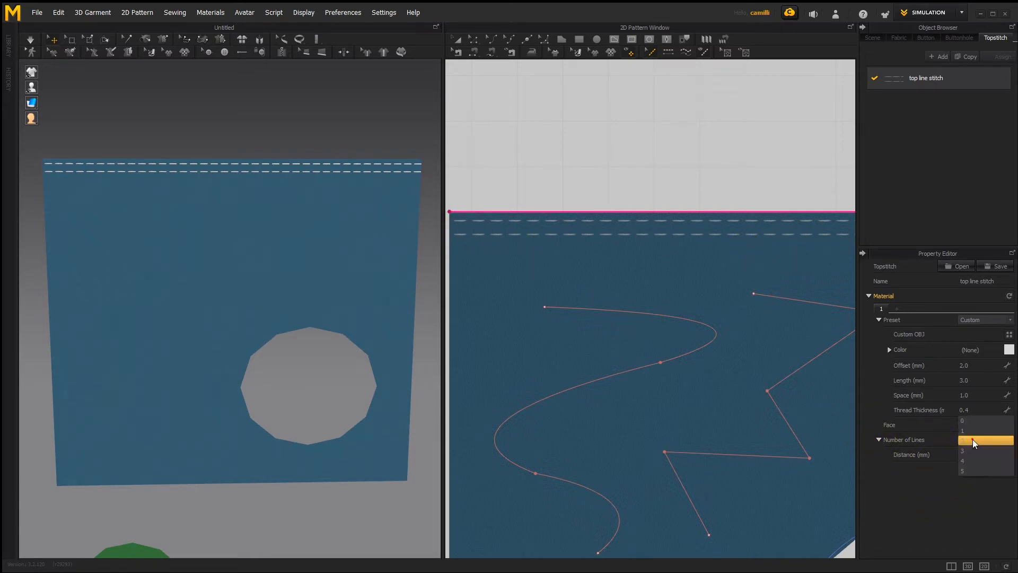
click(968, 430)
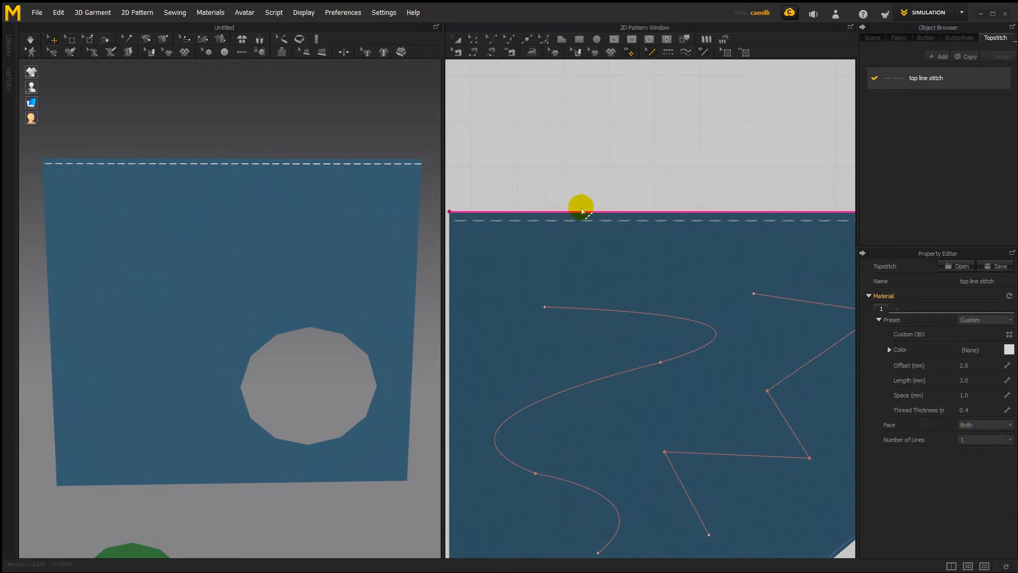
Offset the pattern's top edge as one internal line at a distance of 5 mm.
click(581, 244)
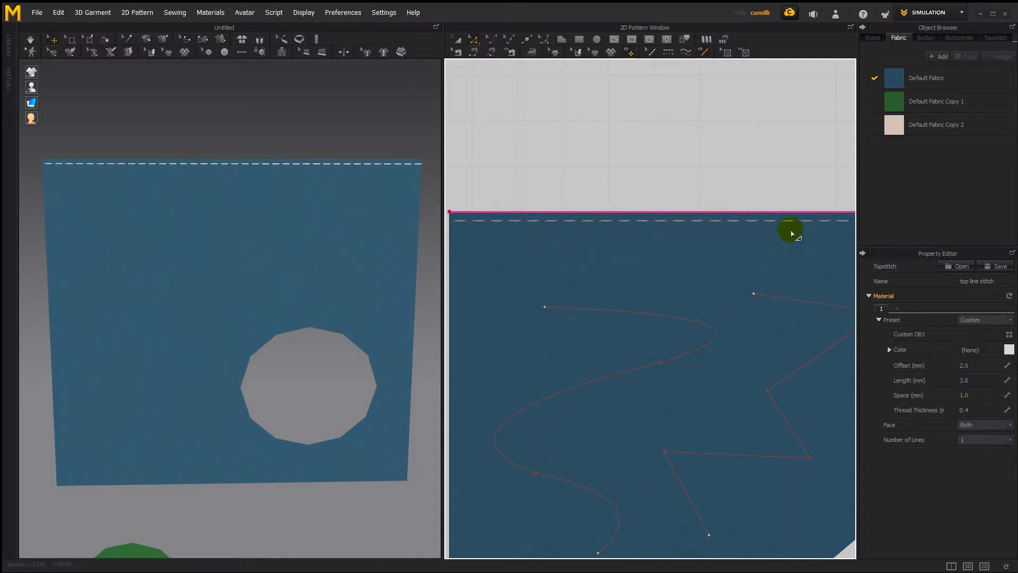
click(548, 211)
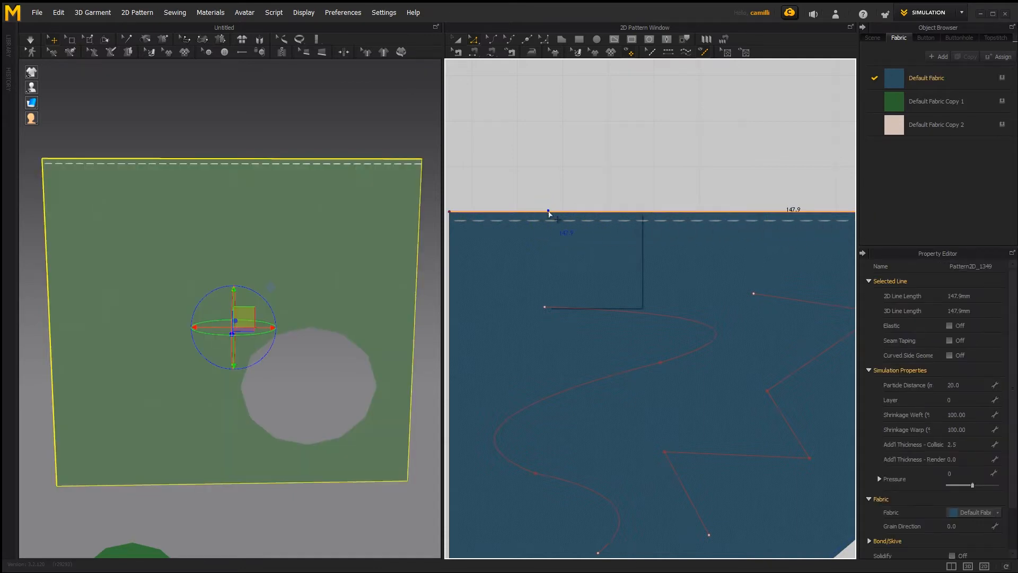
right_click(549, 214)
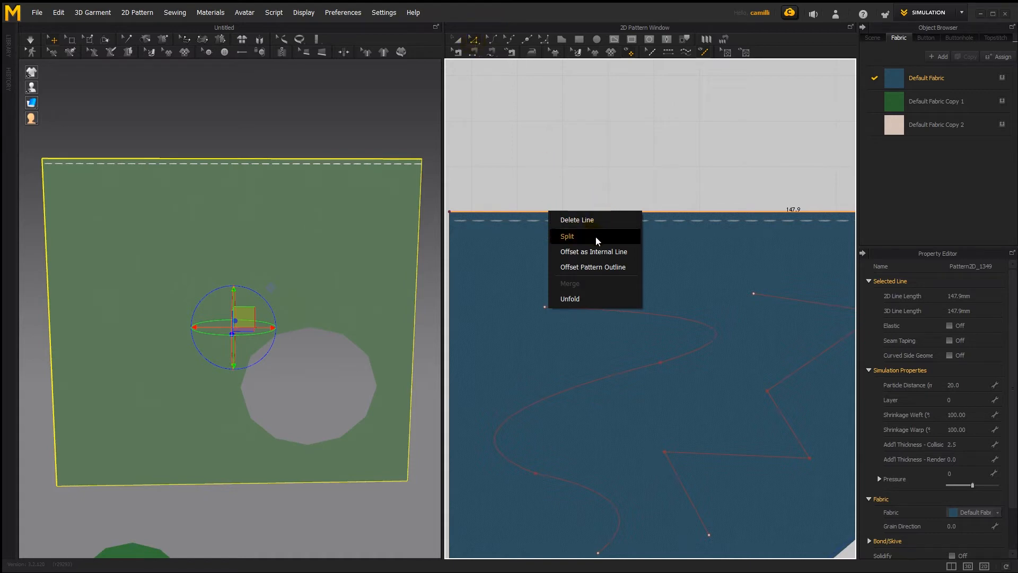
click(614, 253)
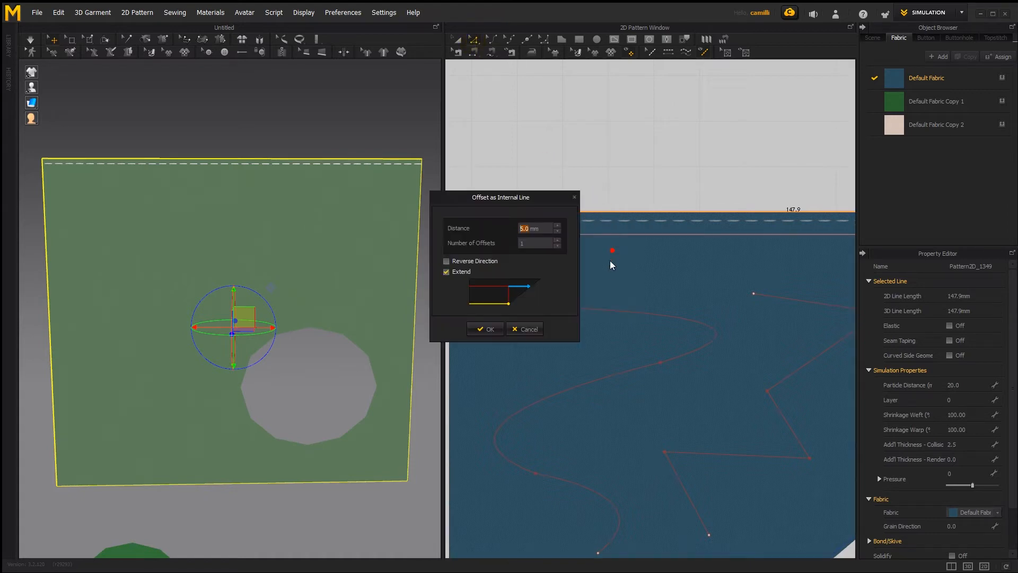
drag(520, 220, 370, 250)
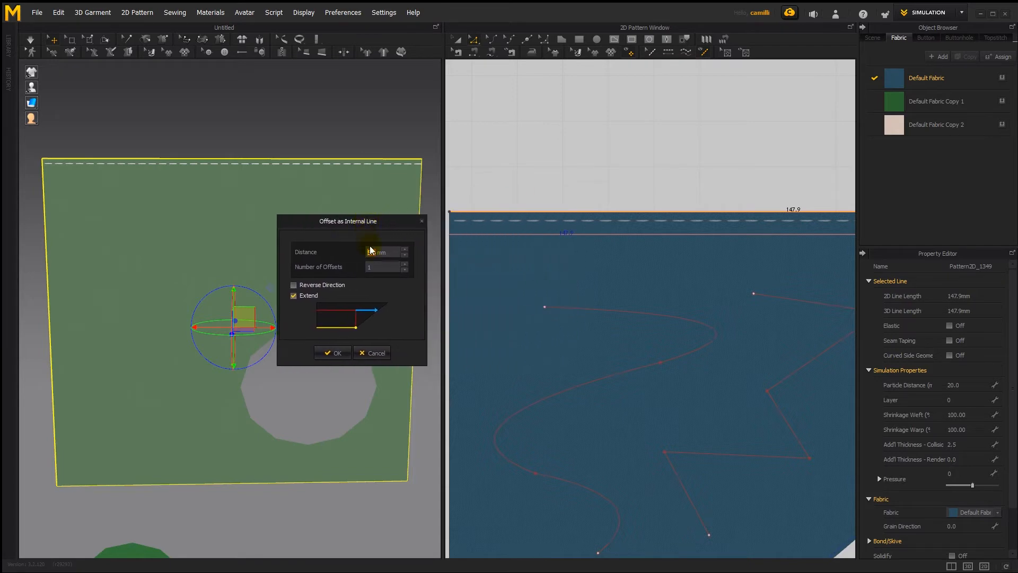
click(341, 353)
Add a topstitch using the top line stitch style along the internal line below the top edge.
click(518, 230)
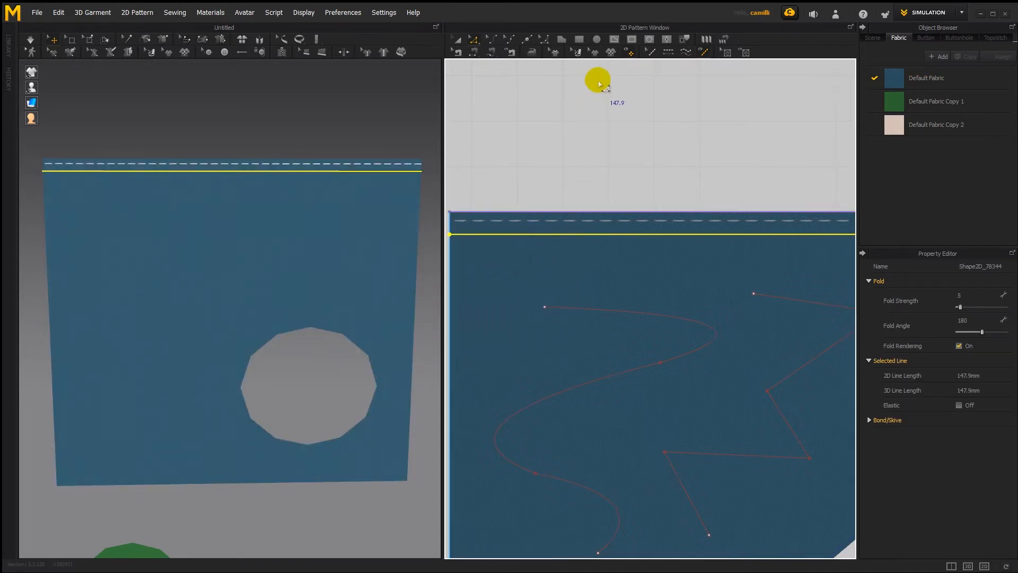
click(666, 53)
click(492, 234)
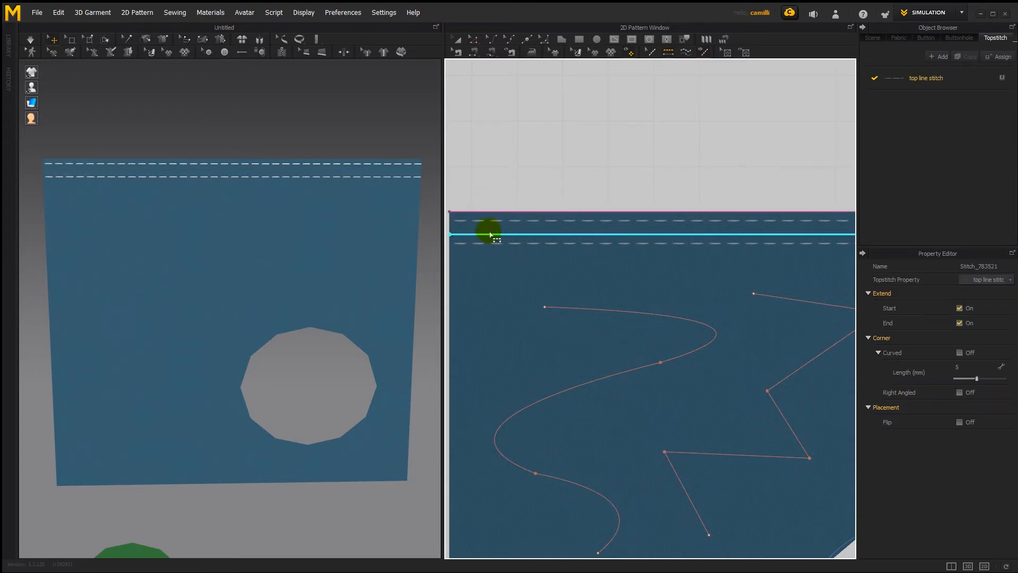
Move the stitched internal line slightly toward the top edge and paste a copy of it below.
click(473, 44)
drag(493, 233, 495, 233)
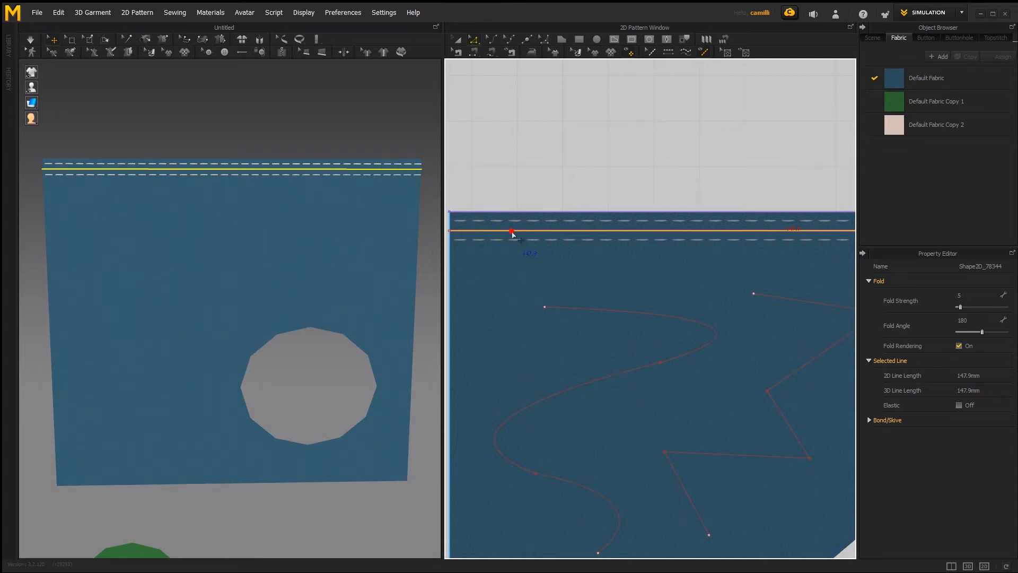
key(ctrl+v)
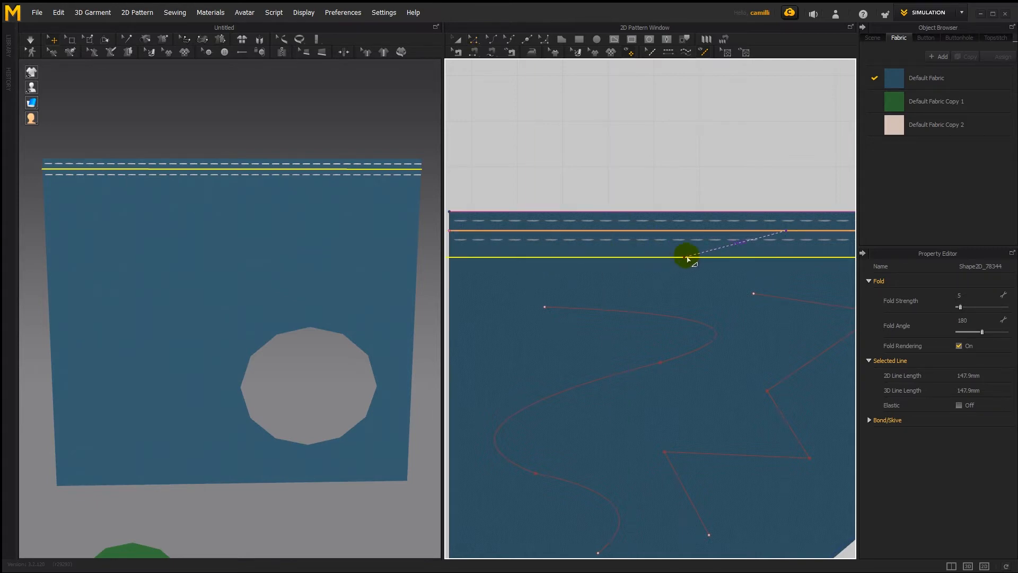
scroll(688, 258, down, 2)
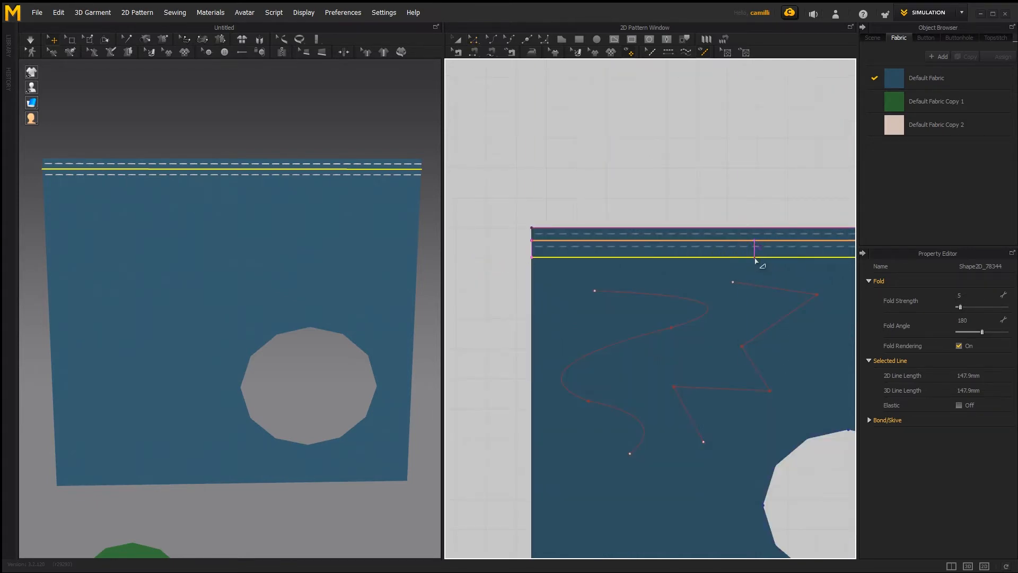
click(672, 271)
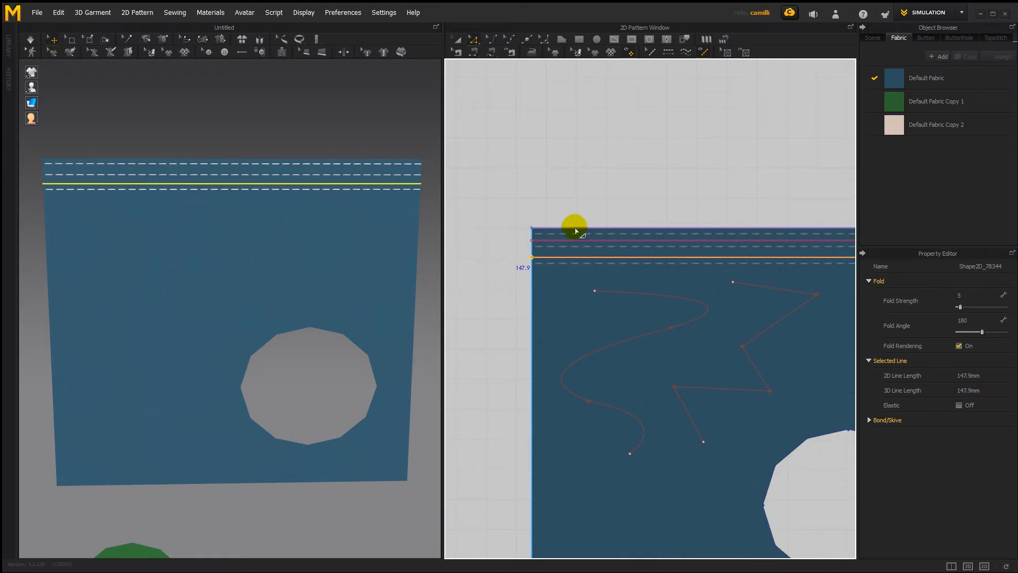
Delete both internal lines below the top edge together with their stitching.
drag(590, 262, 571, 242)
key(Delete)
right_drag(636, 237, 581, 227)
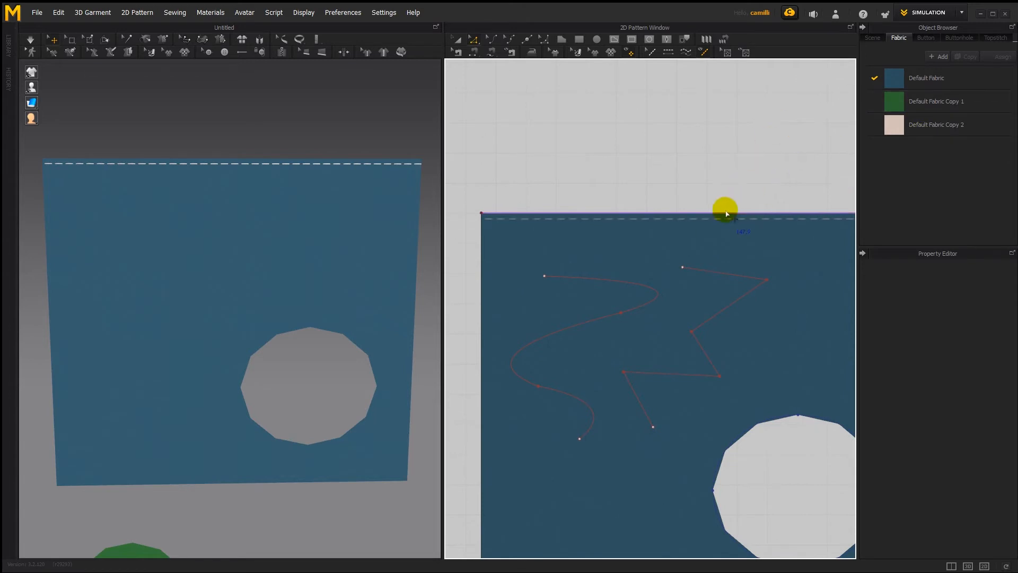
Select the top-edge topstitch and change the preset of the top line stitch to Bartack.
click(651, 52)
click(643, 212)
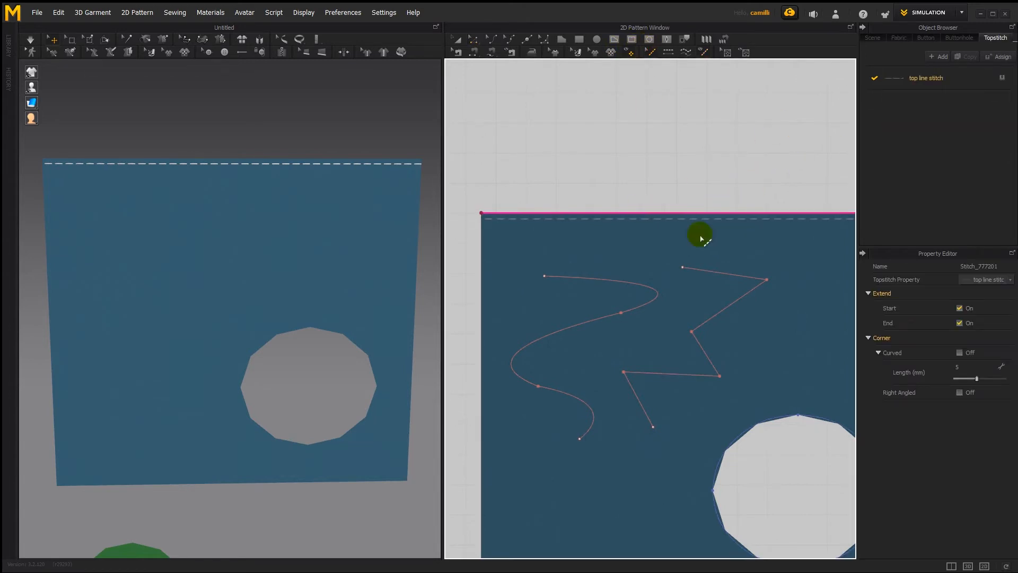
click(974, 321)
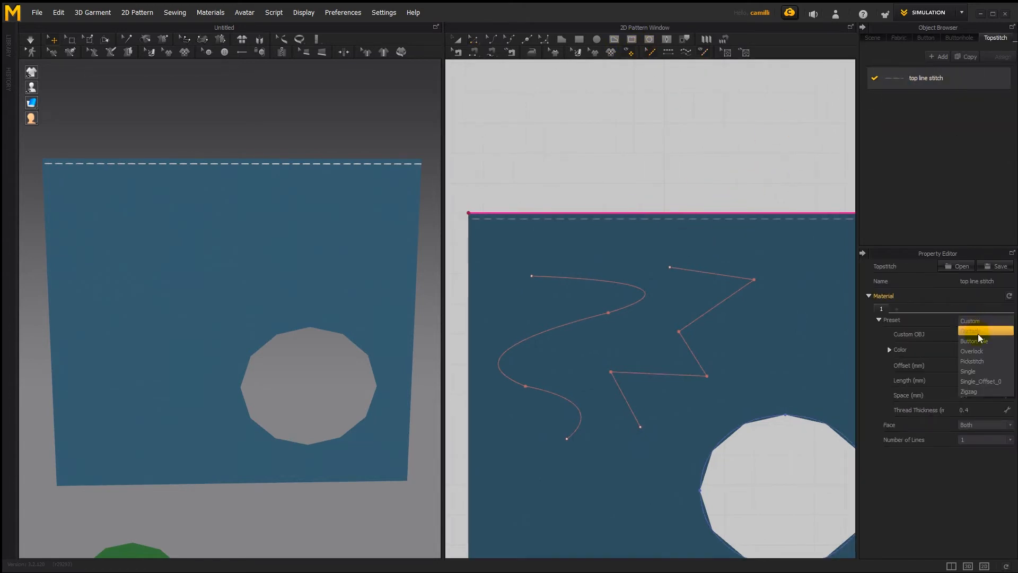
click(979, 331)
Examine the Bartack stitching along the top edge up close in both the 3D and 2D views.
scroll(327, 222, up, 5)
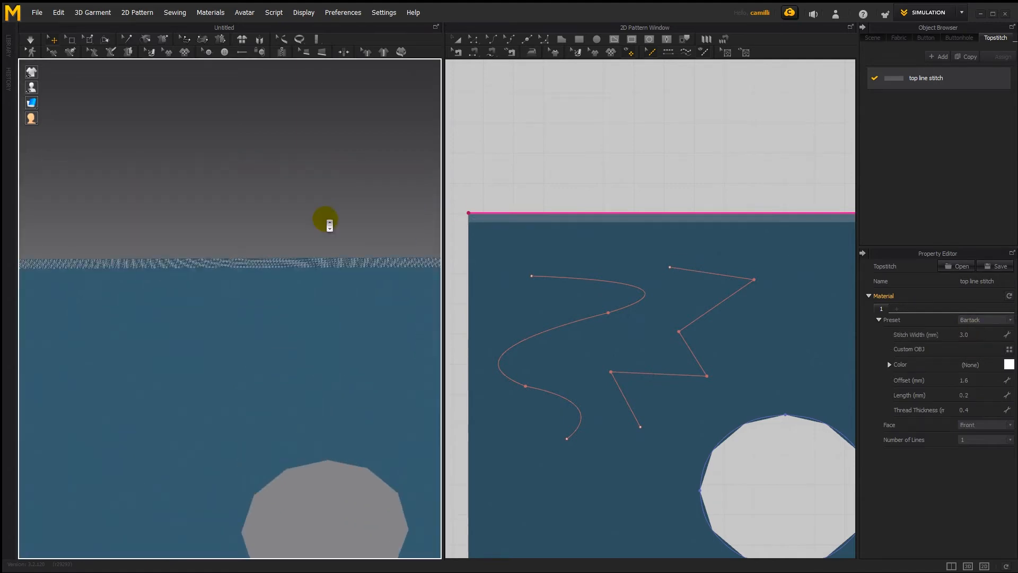
scroll(328, 225, up, 5)
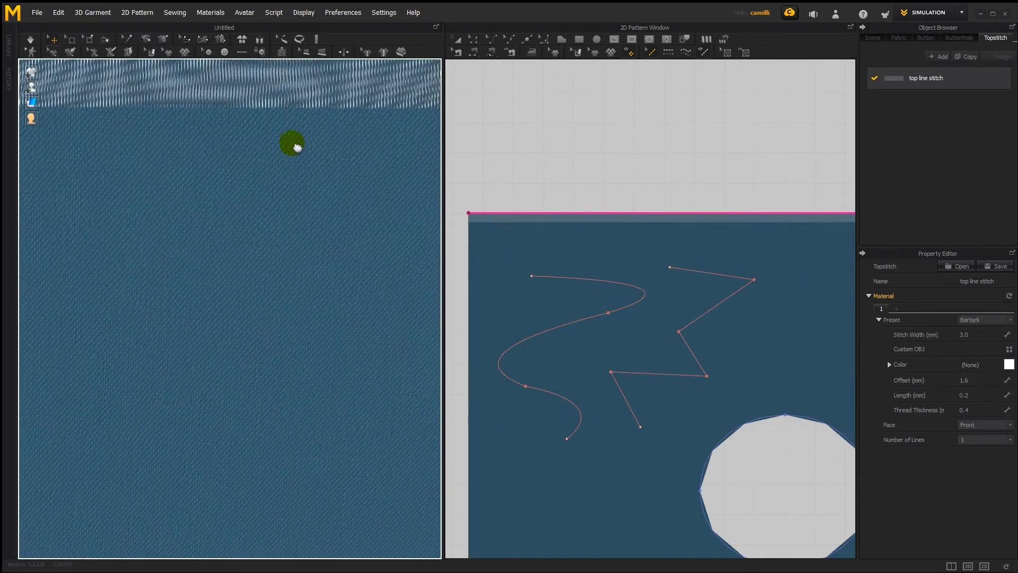
right_drag(298, 149, 298, 174)
scroll(523, 243, up, 5)
right_drag(523, 244, 545, 275)
scroll(546, 276, up, 3)
right_drag(558, 210, 551, 277)
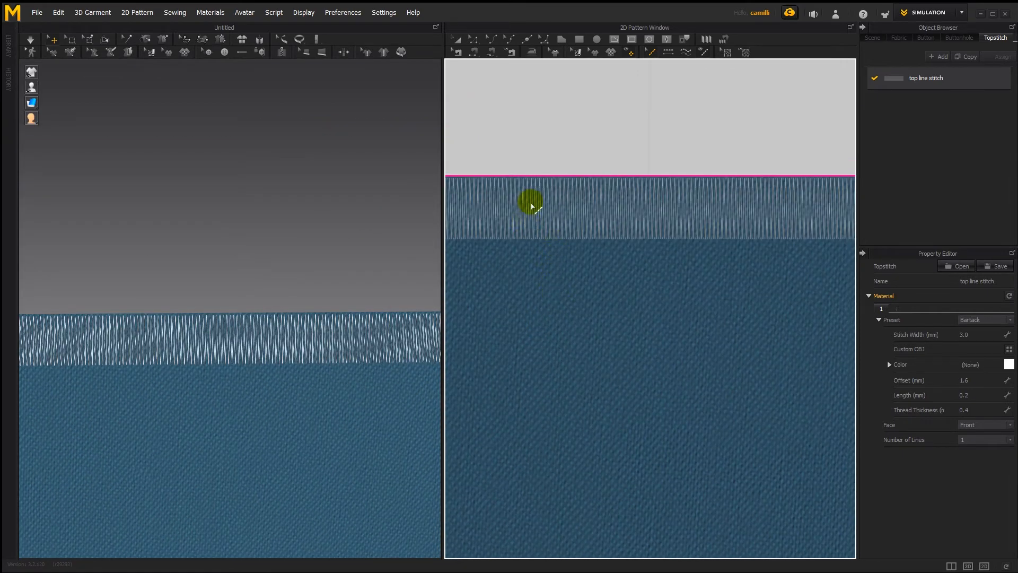
scroll(355, 350, up, 1)
scroll(356, 349, down, 1)
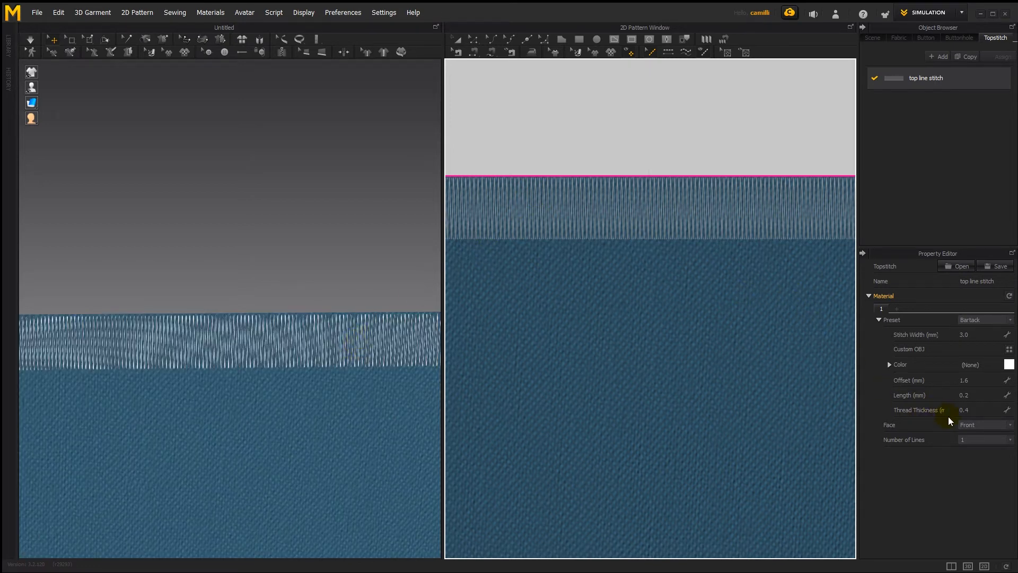
Set the Bartack stitch length to 1 mm and check the stitch shape in 3D from near and far.
click(980, 395)
text(1)
key(Return)
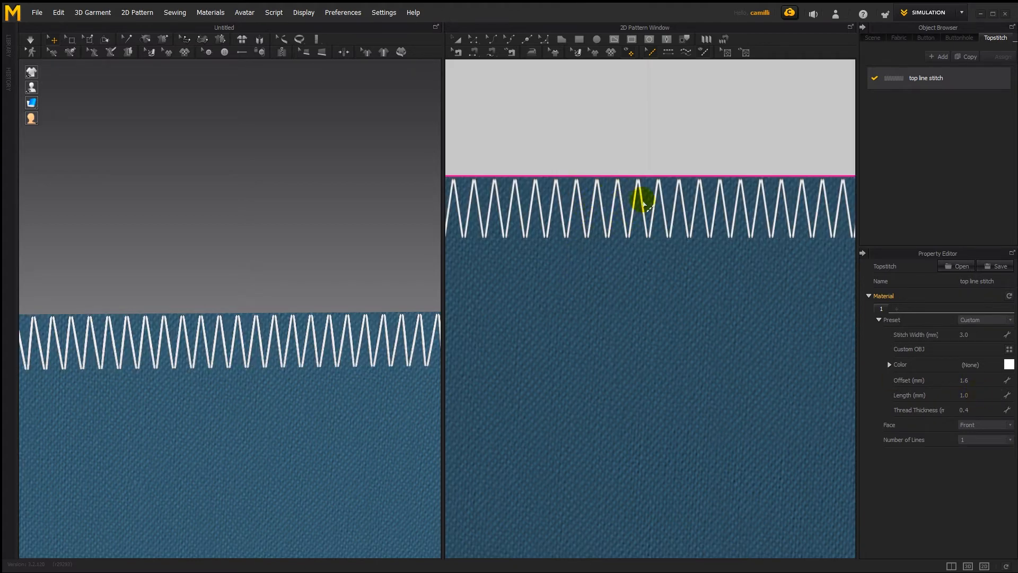
scroll(337, 381, down, 6)
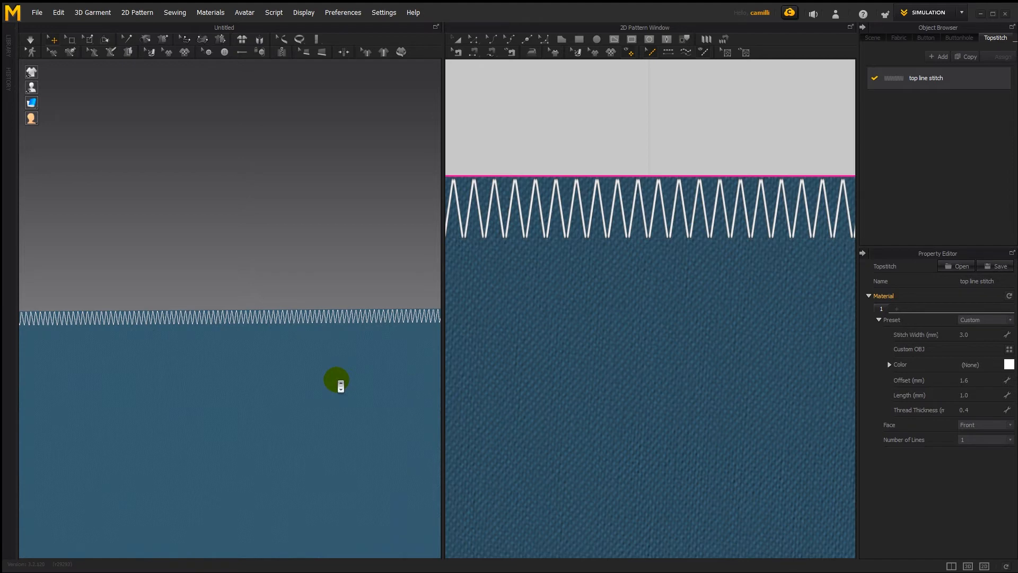
scroll(341, 386, up, 8)
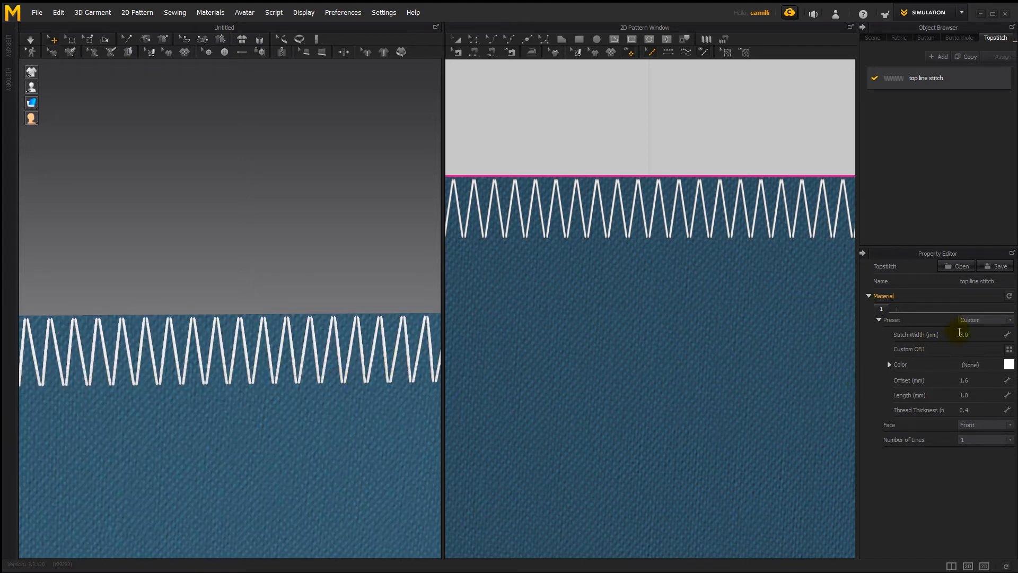
Change the preset of the top line stitch to Buttonhole and check the stitching in 3D from near and far.
click(976, 320)
click(975, 345)
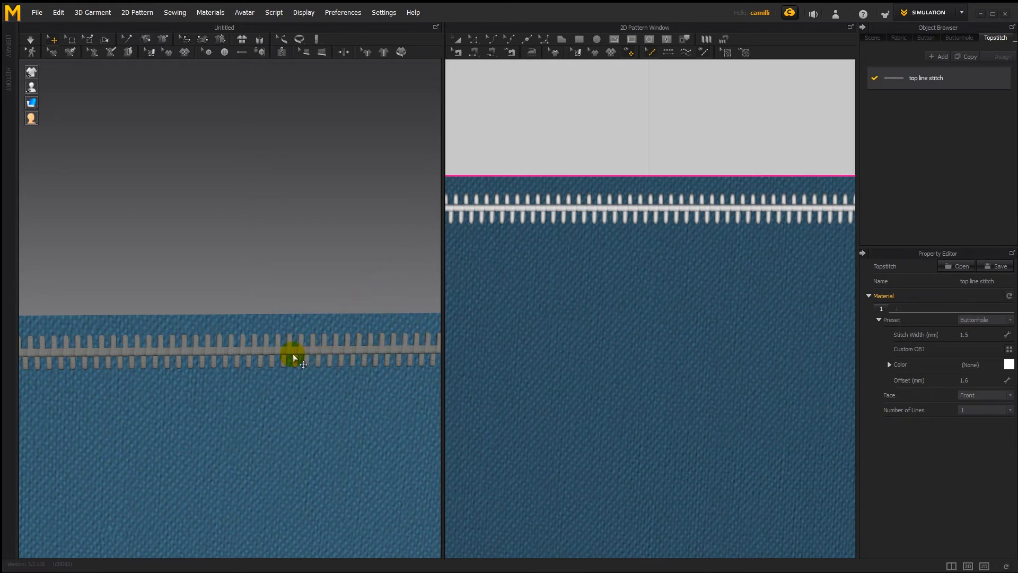
scroll(296, 360, down, 8)
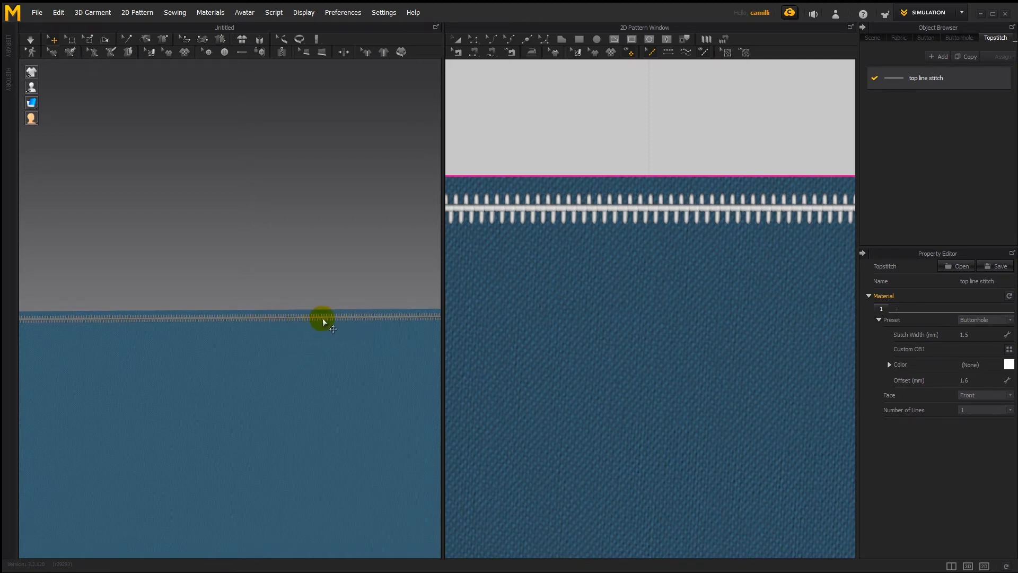
scroll(308, 365, up, 8)
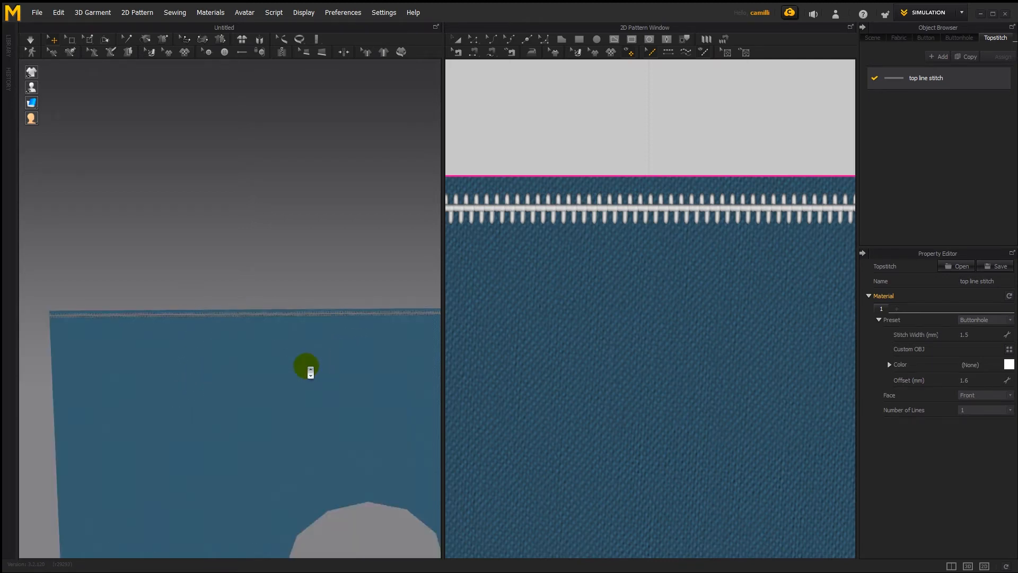
scroll(311, 371, down, 8)
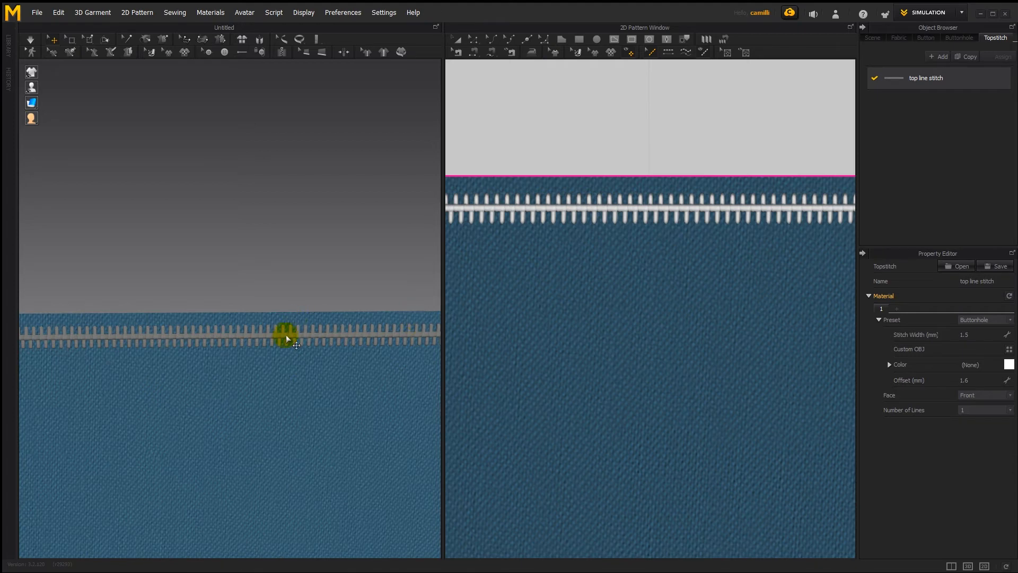
Change the preset of the top line stitch to Overlock and set its length to 1 mm.
click(977, 336)
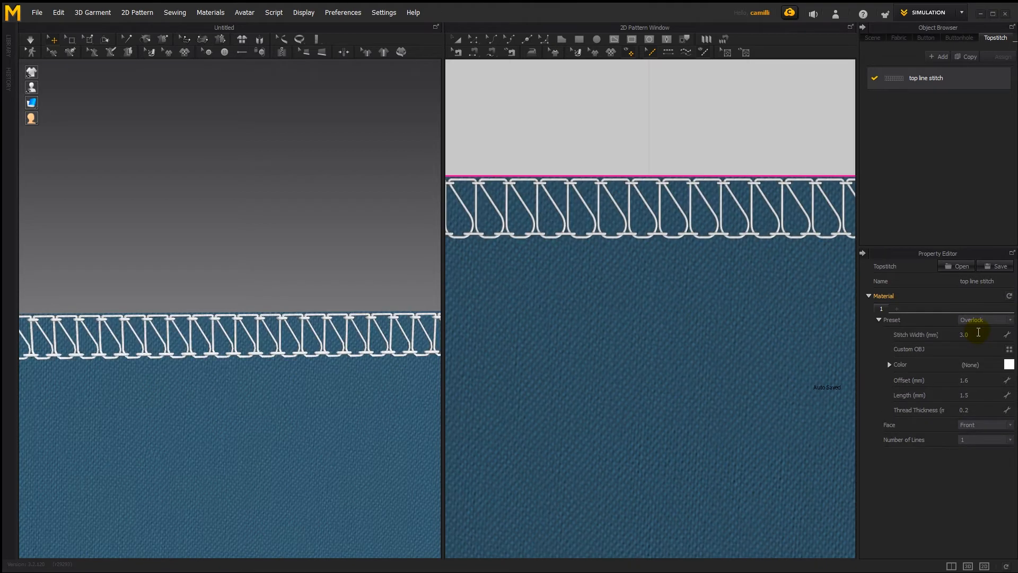
click(978, 394)
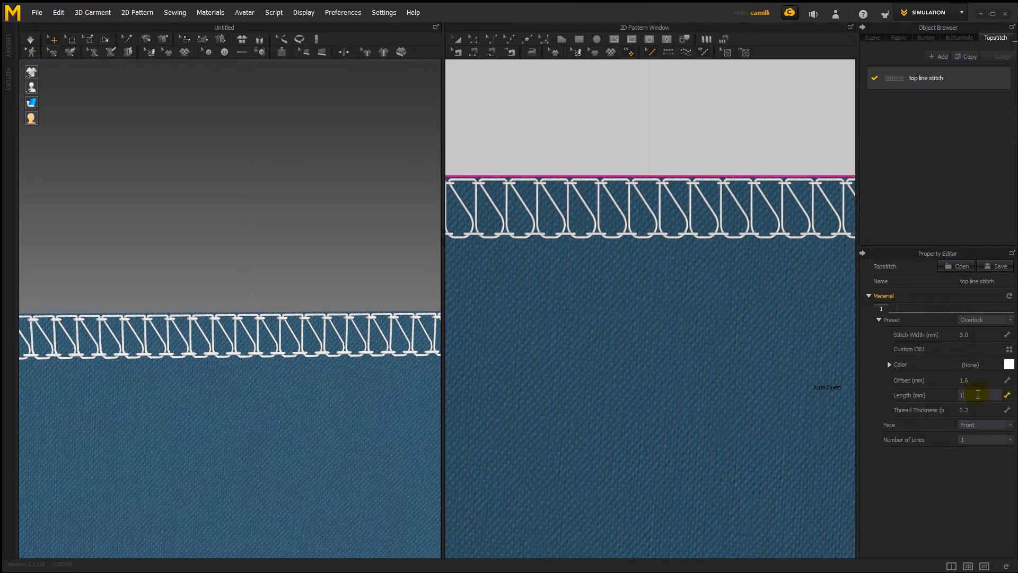
text(1)
key(Return)
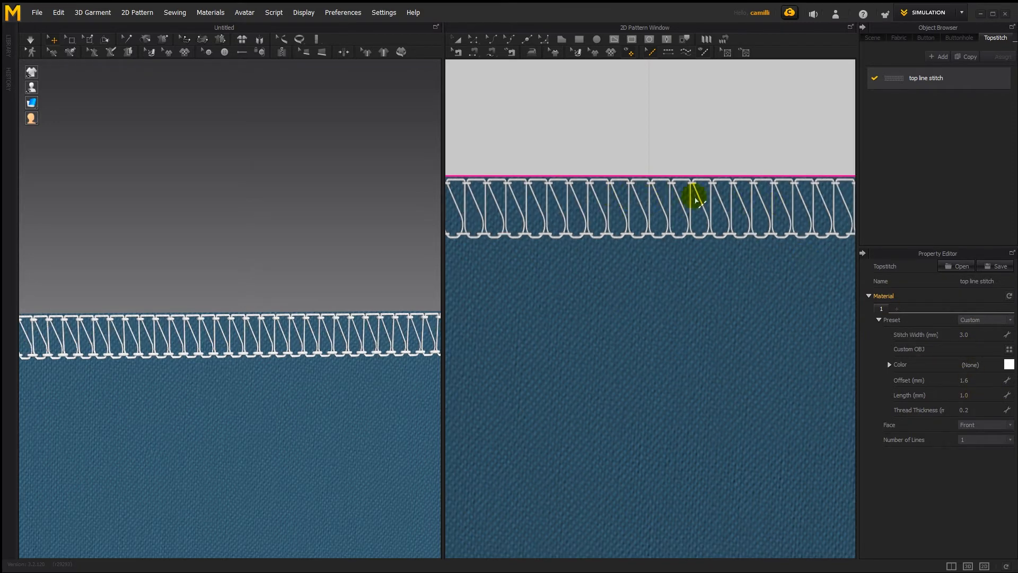
Set the Overlock top line stitch's length to 0.5 mm and its stitch width to 1 mm.
click(972, 395)
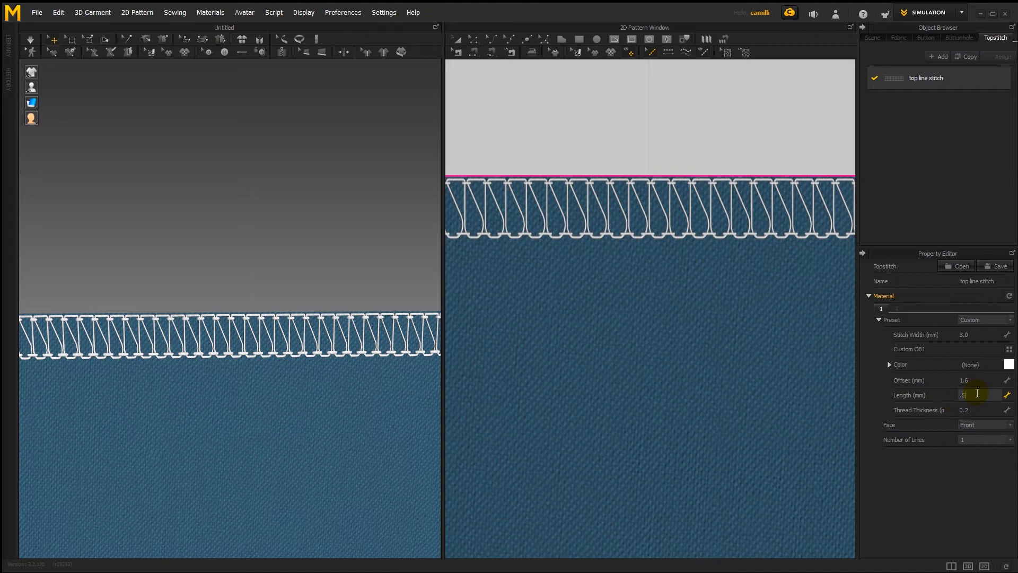
text(.5)
key(Return)
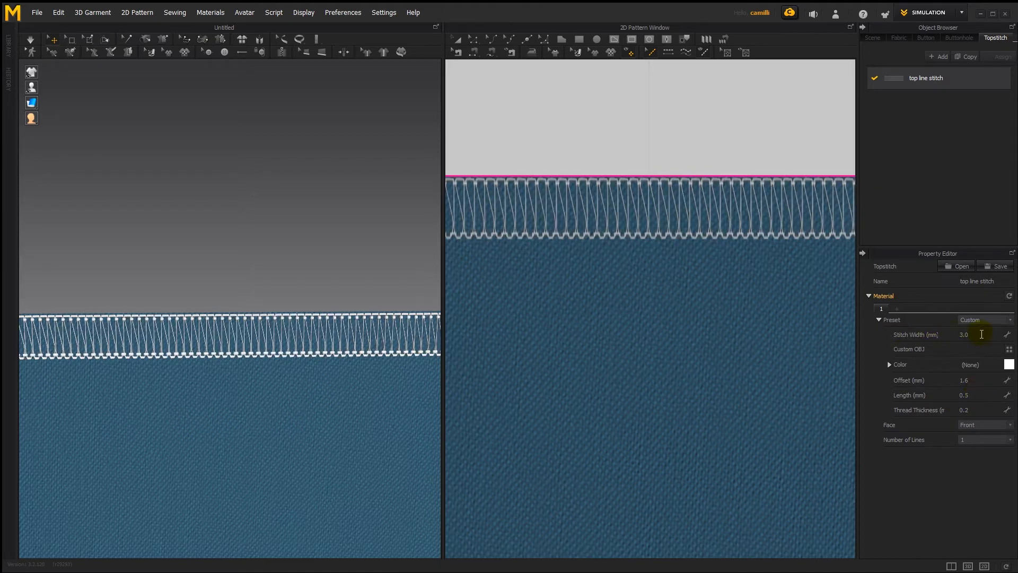
click(977, 333)
text(1)
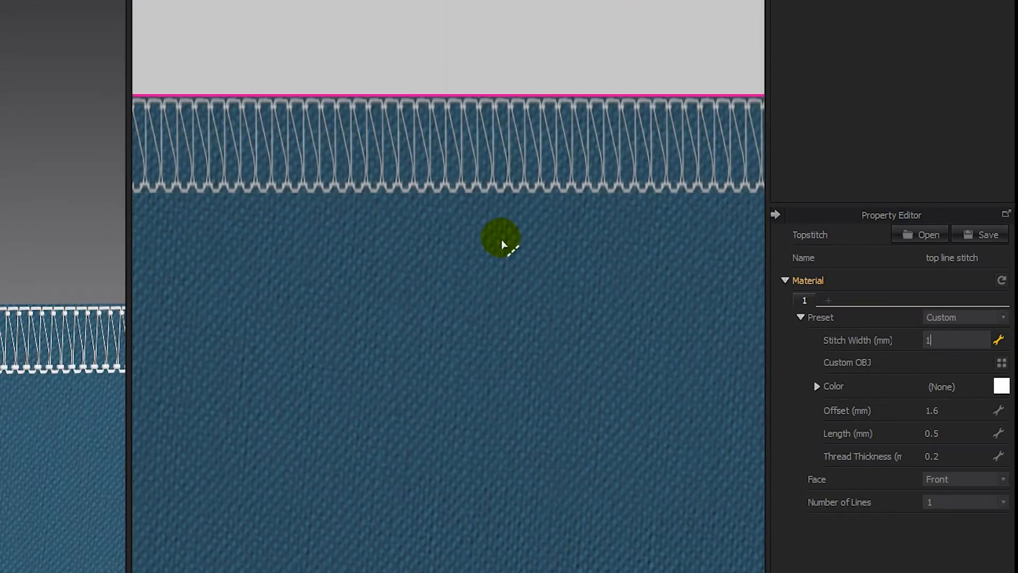
key(Return)
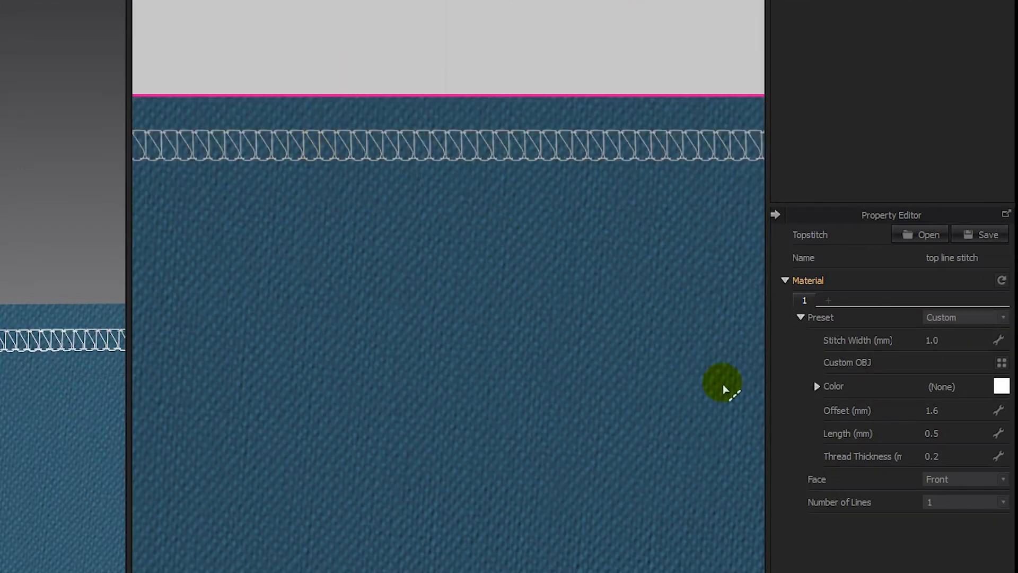
Set the Overlock top line stitch's width to 2 mm and its length to 1 mm.
click(969, 345)
text(2)
key(Return)
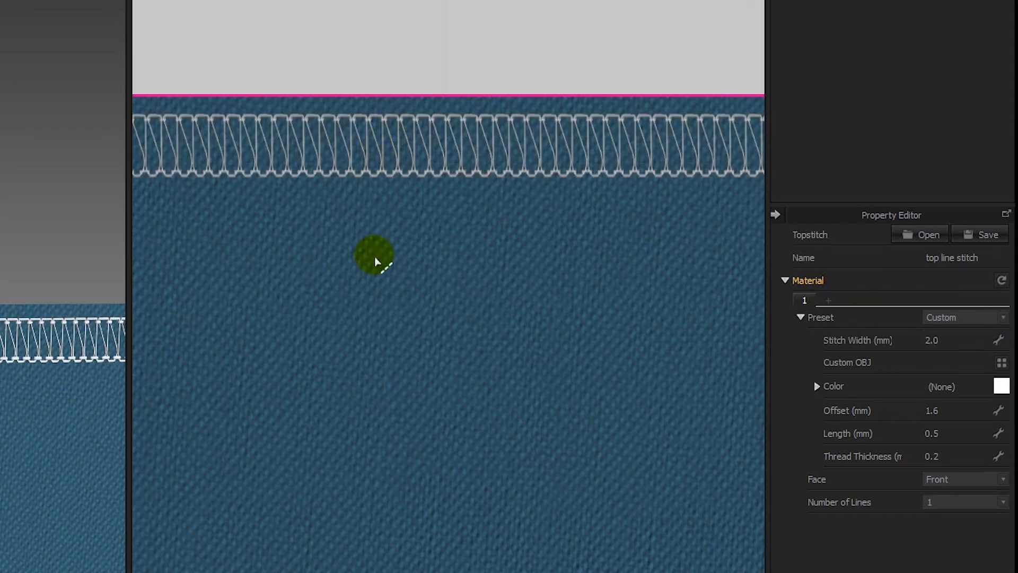
click(950, 433)
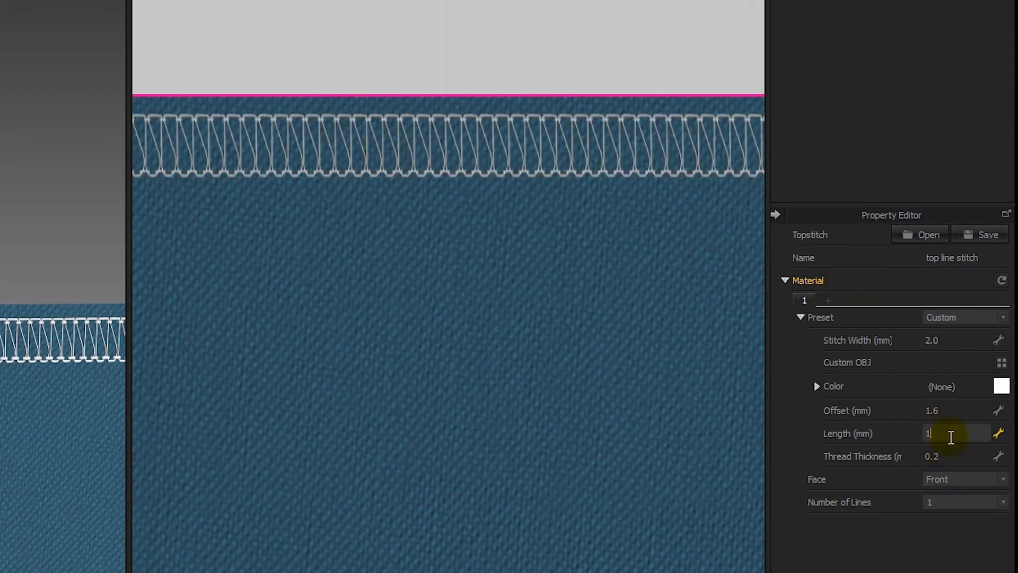
text(1)
key(Return)
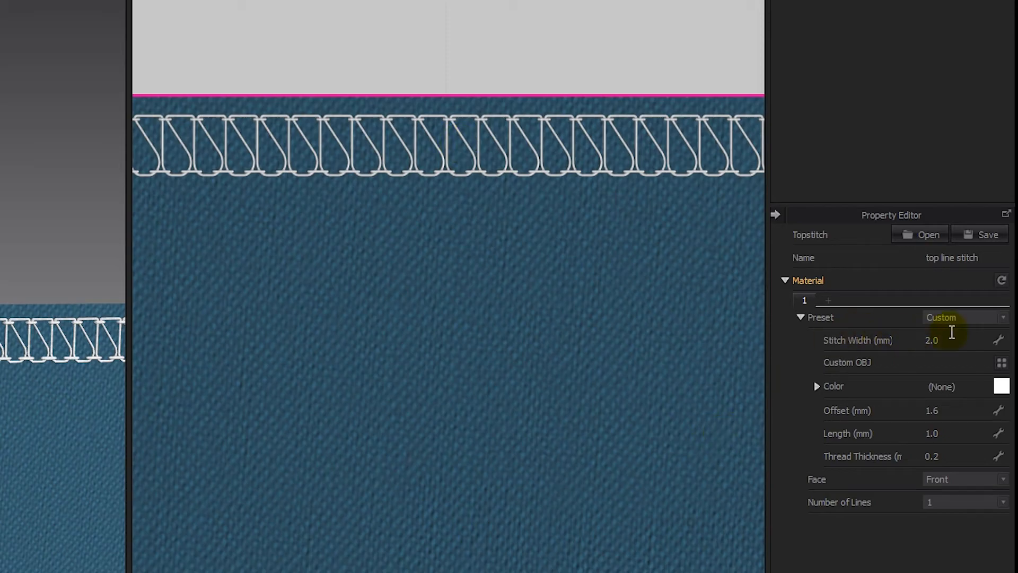
Try the Pickstitch, Single and Single_Offset_0 presets in turn on the top line stitch.
click(964, 318)
click(954, 376)
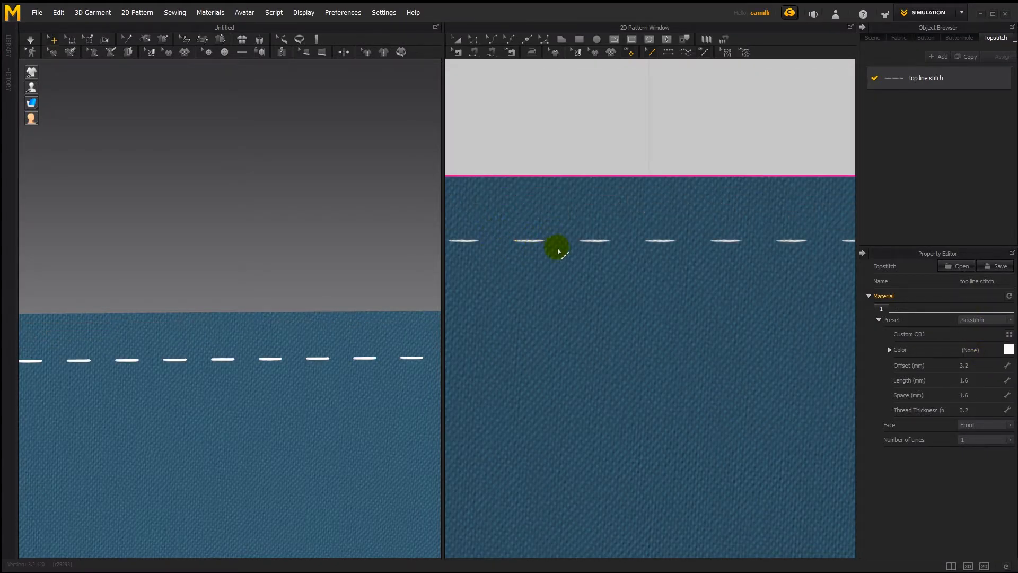
click(971, 321)
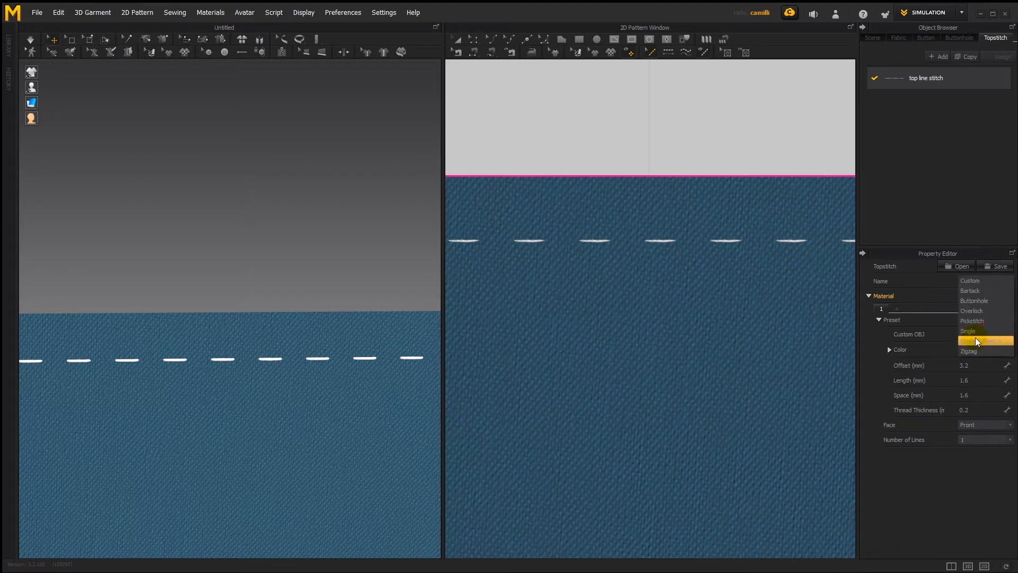
click(976, 330)
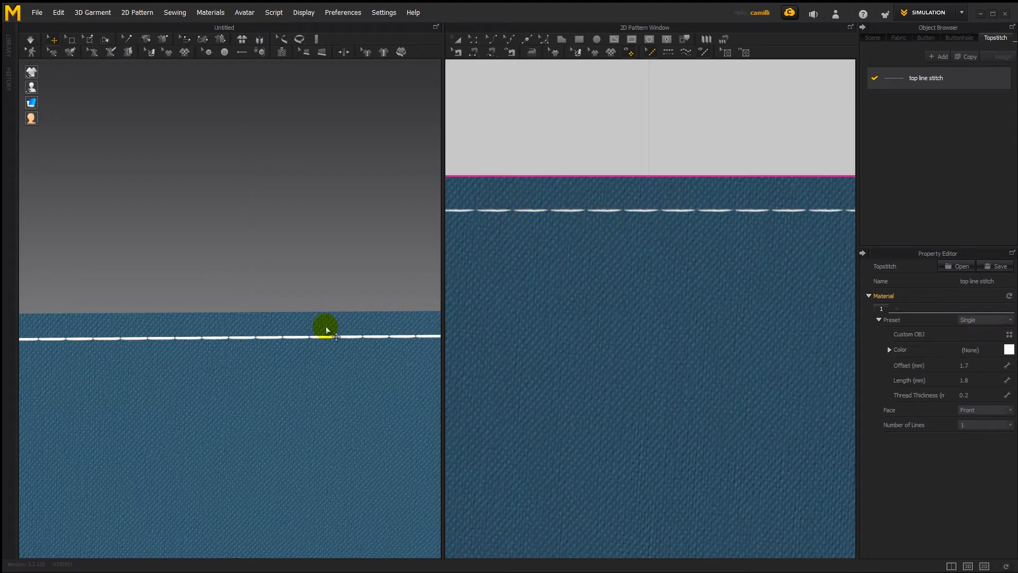
click(972, 320)
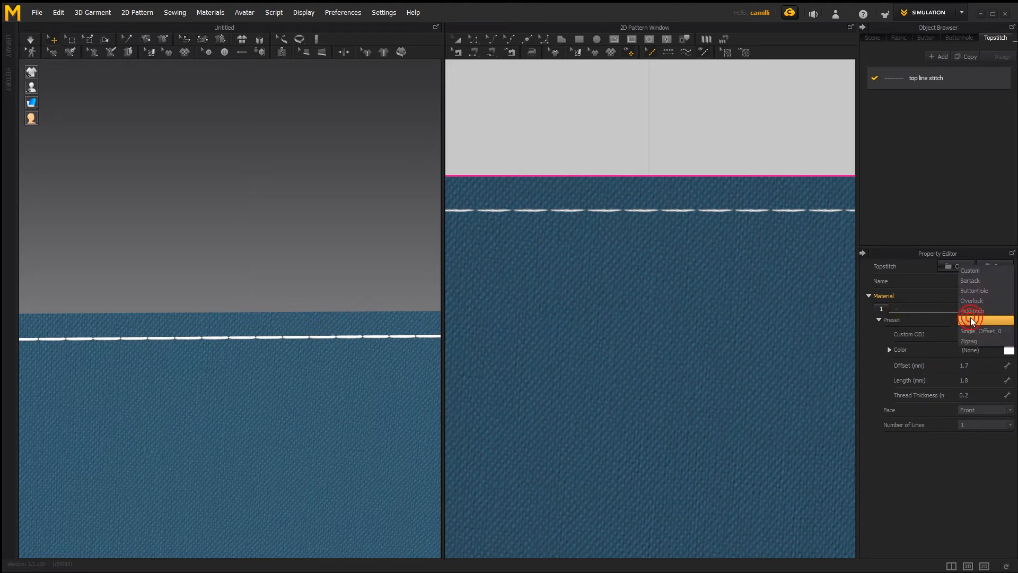
click(975, 332)
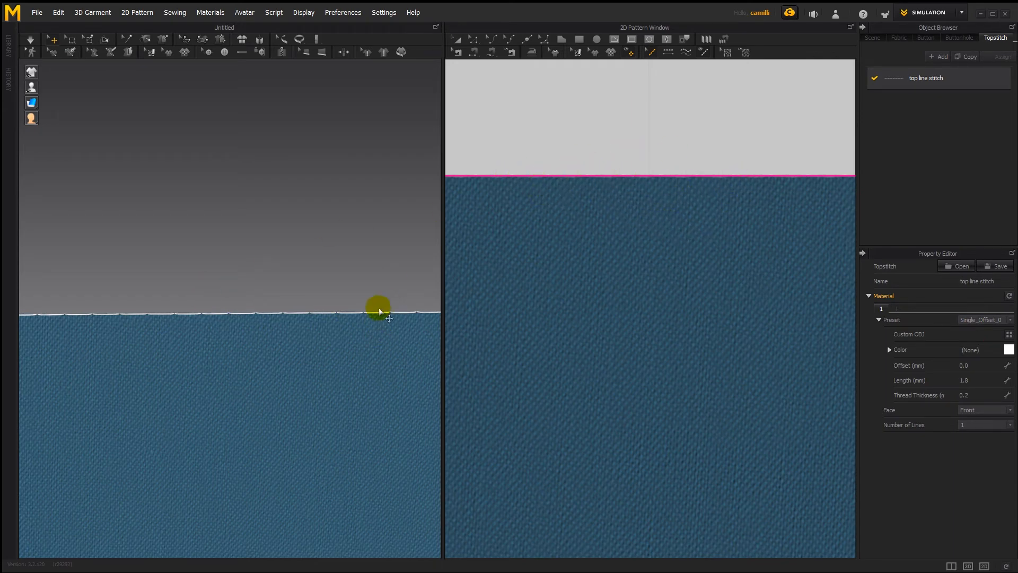
Change the preset of the top line stitch to Zigzag.
click(973, 321)
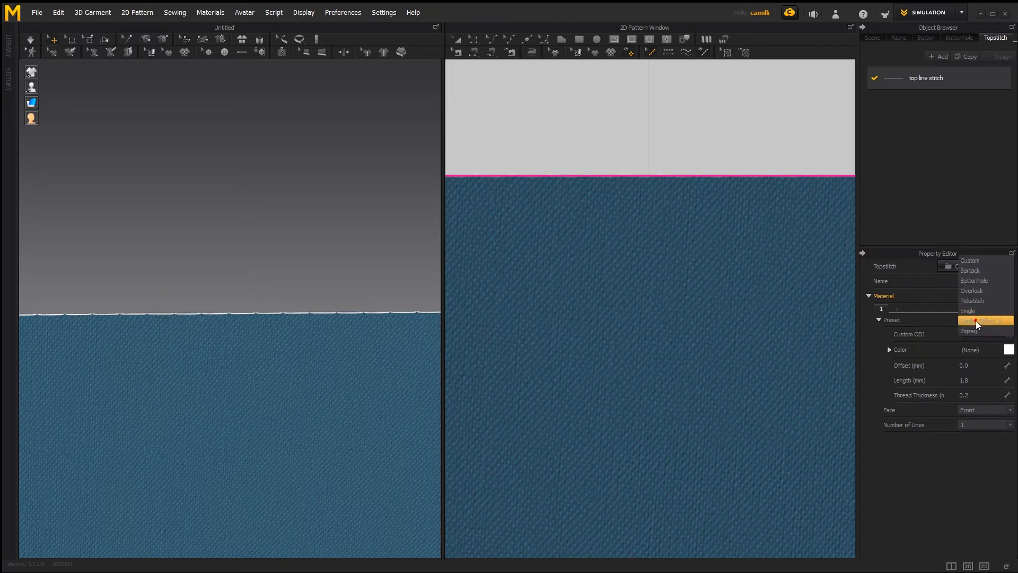
click(977, 322)
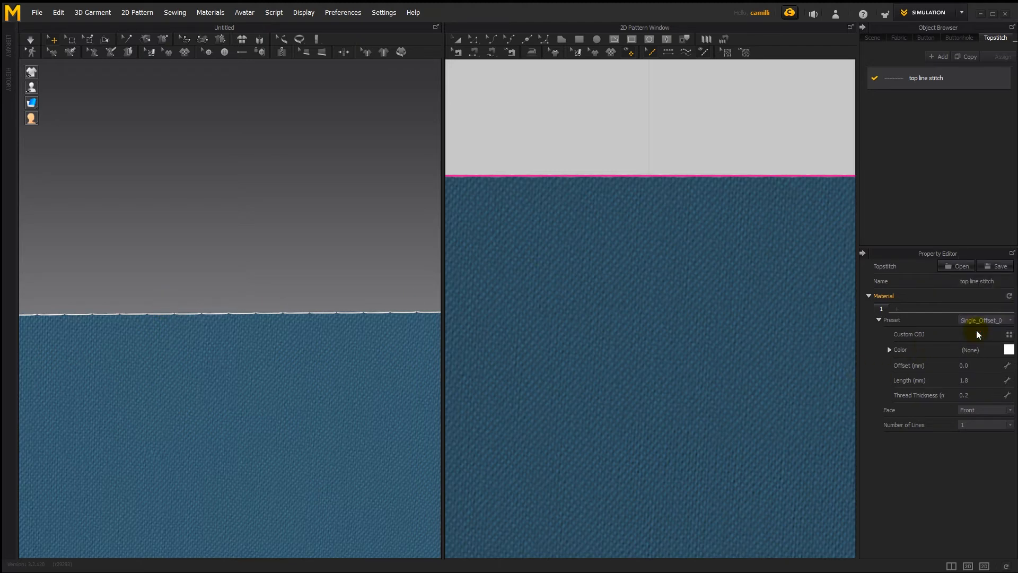
scroll(977, 326, down, 1)
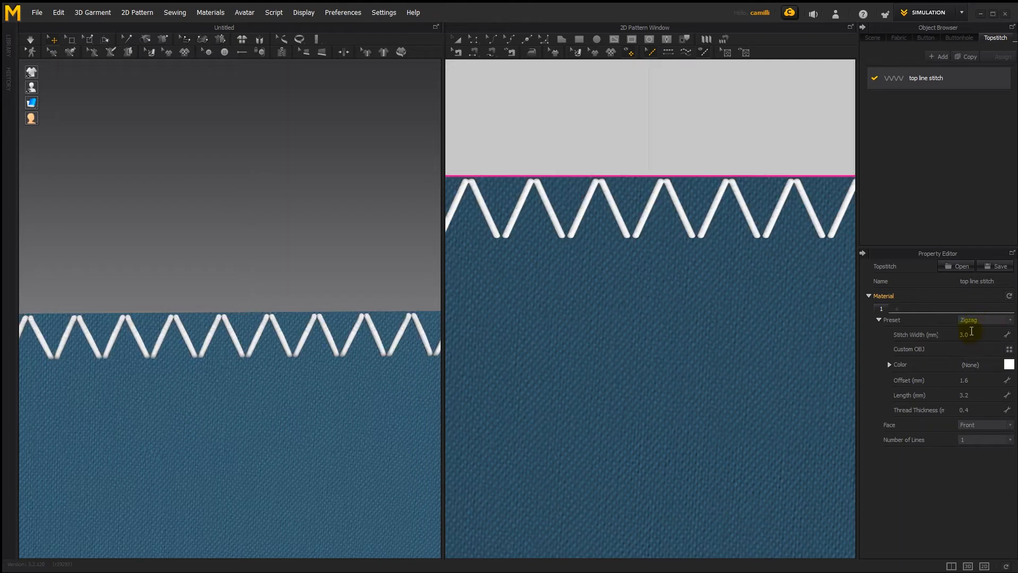
click(982, 321)
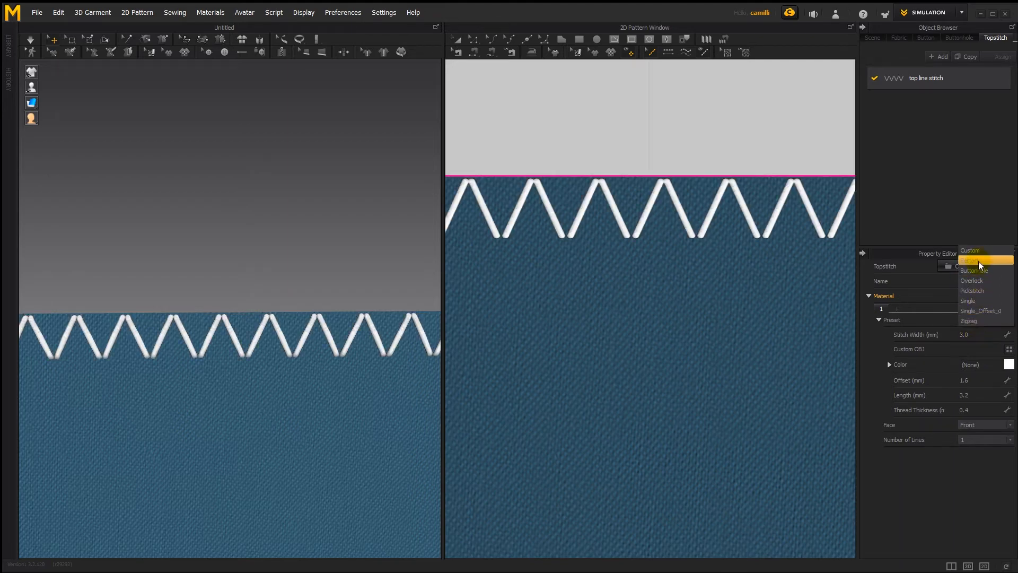
click(928, 481)
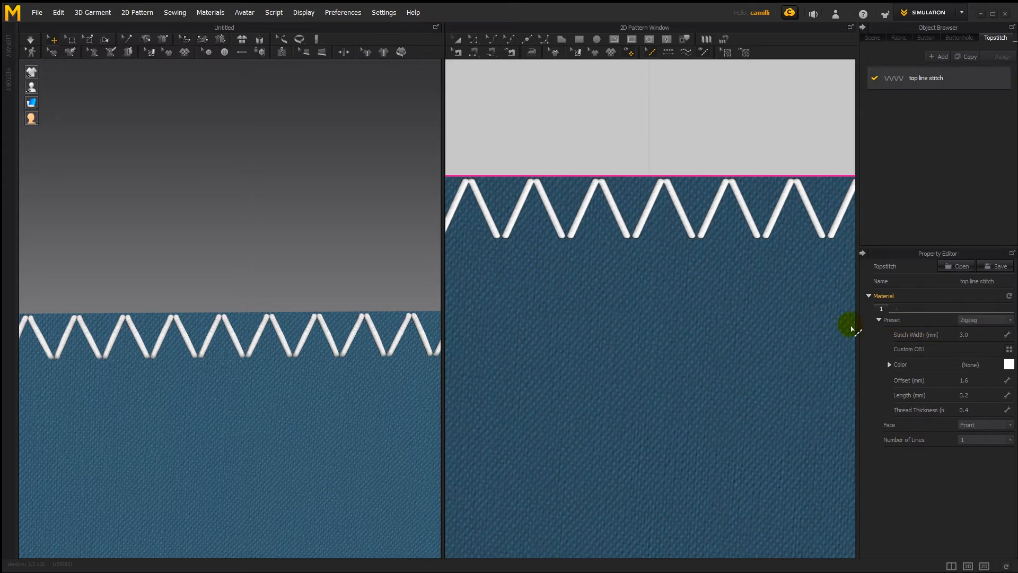
Set the Zigzag stitch's width to 1 mm and its length to 1 mm.
click(977, 335)
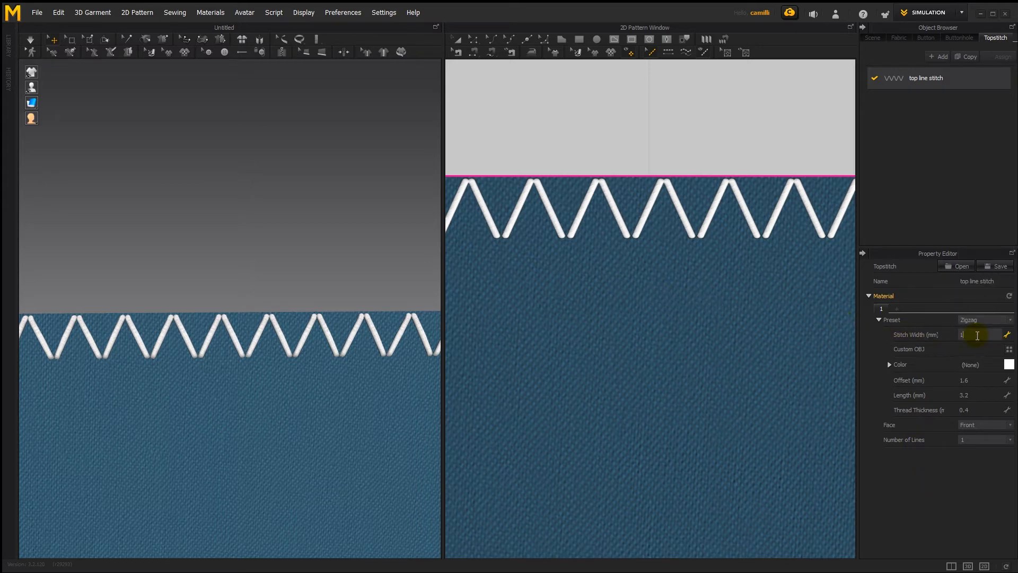
text(1)
key(Return)
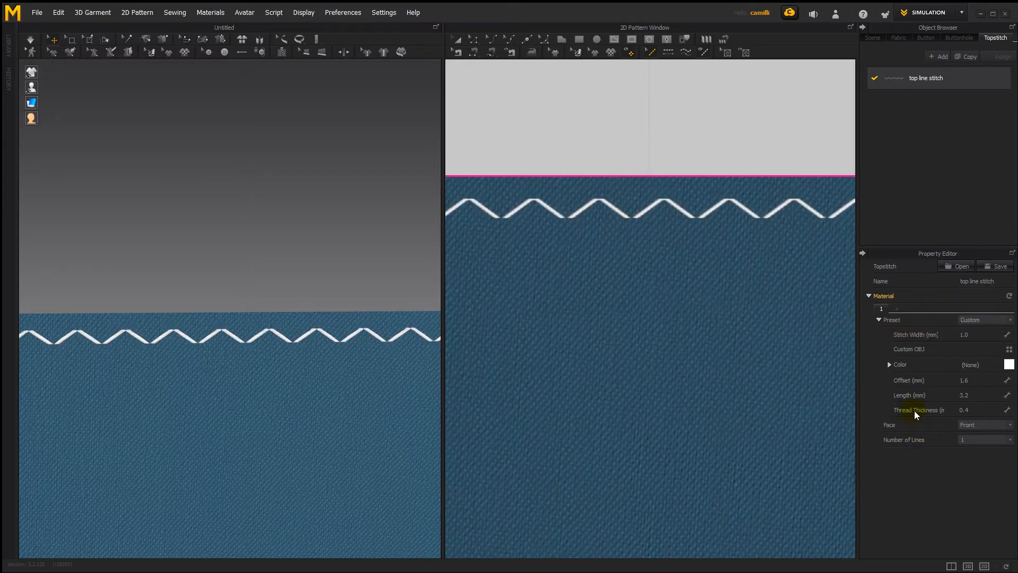
click(979, 395)
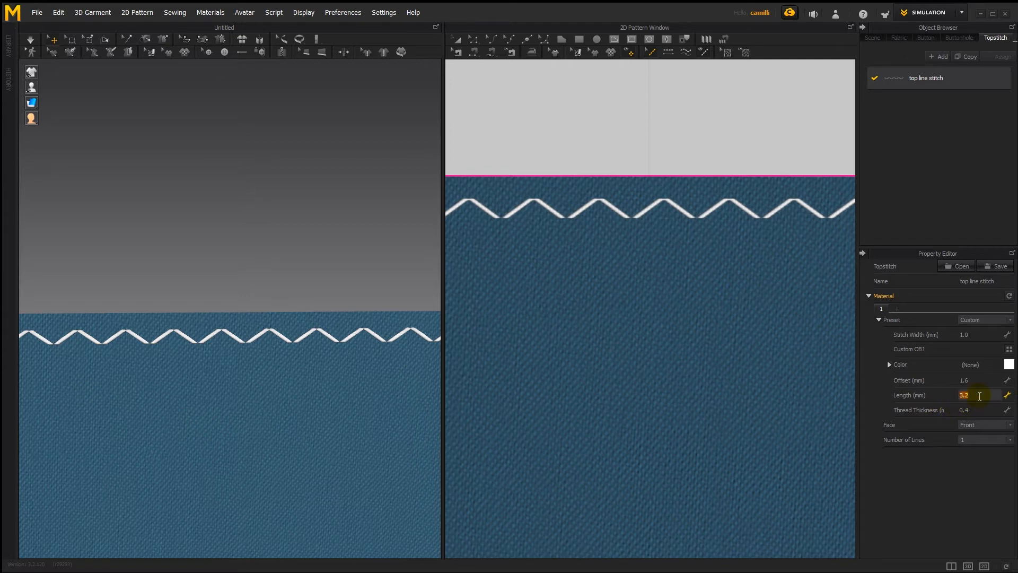
text(1)
key(Return)
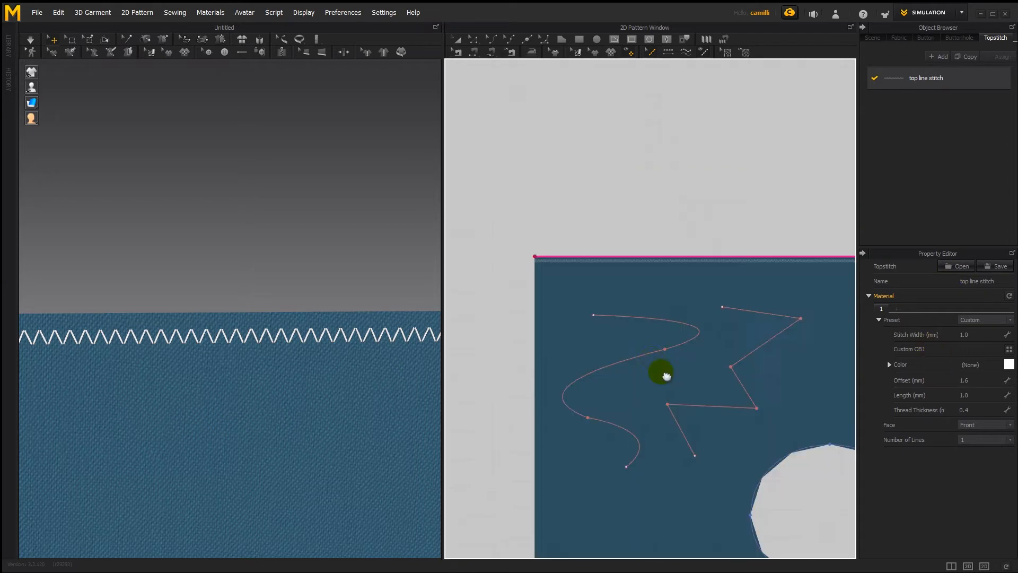
Select the circular hole in the blue pattern as a whole shape, and also select the surrounding pattern piece.
middle_drag(666, 375, 648, 318)
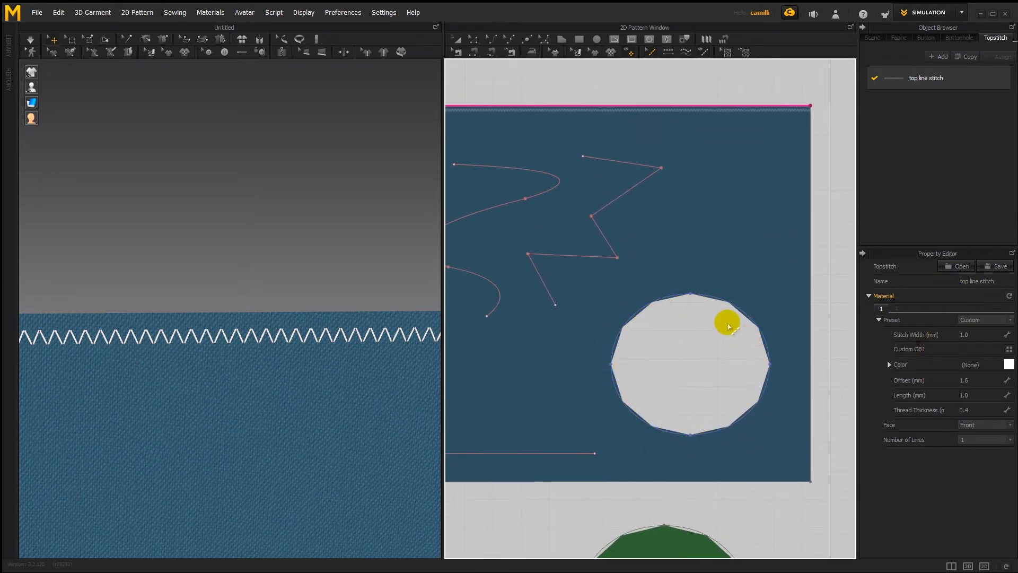
scroll(681, 313, up, 3)
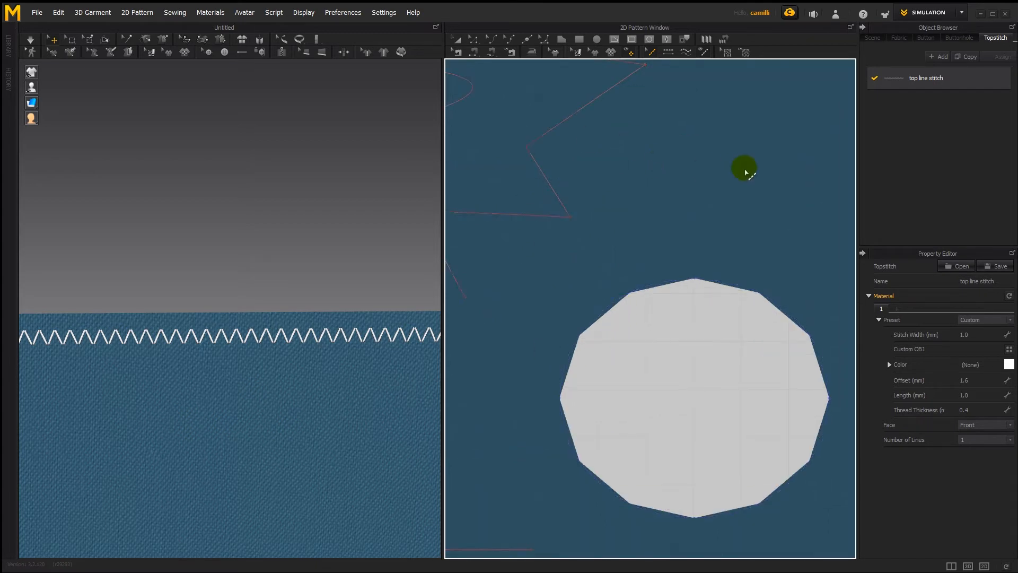
key(a)
click(735, 169)
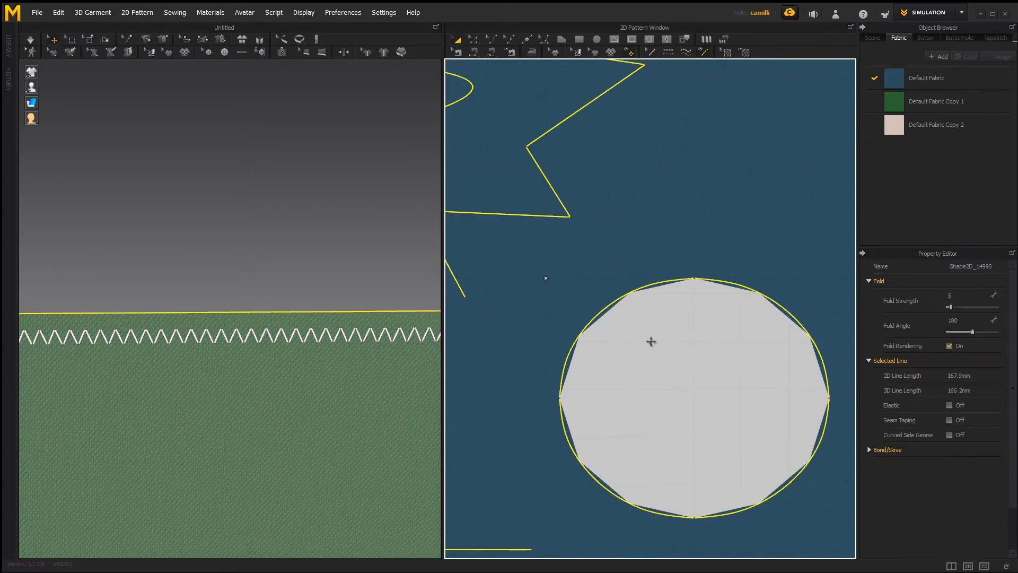
click(641, 329)
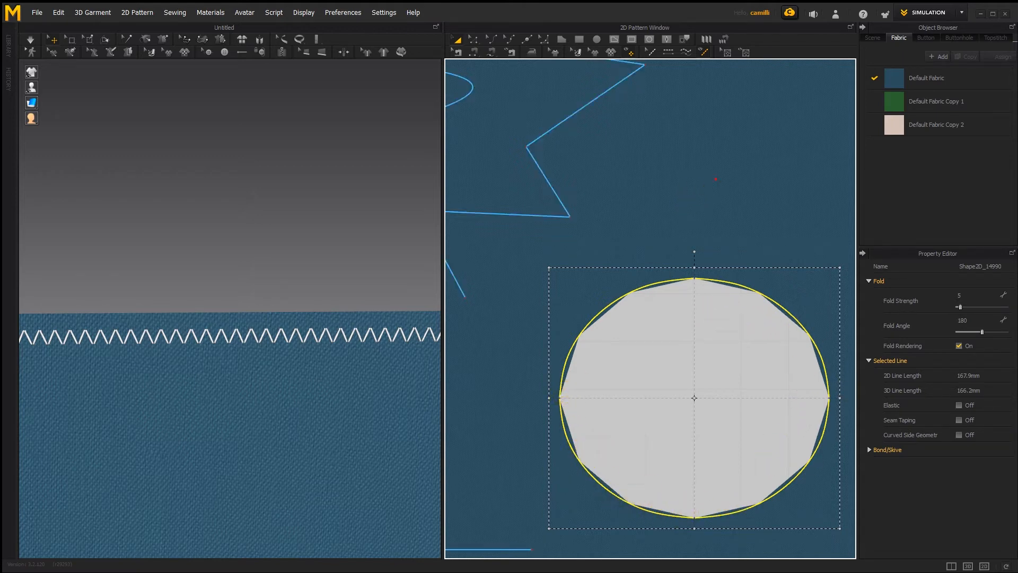
click(692, 194)
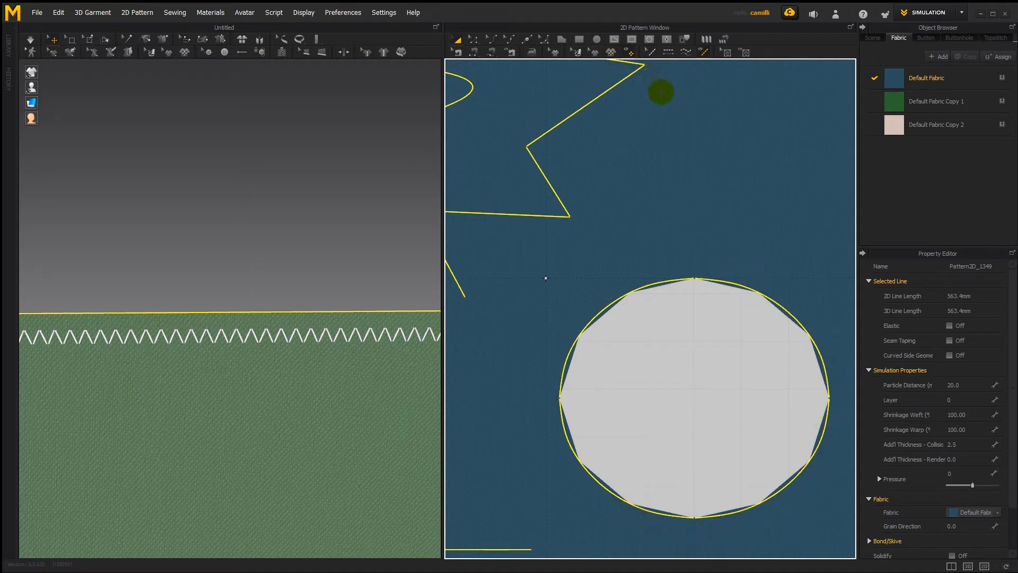
Select individual curve segments of the circular hole to check how its outline is divided.
key(z)
click(623, 295)
click(732, 510)
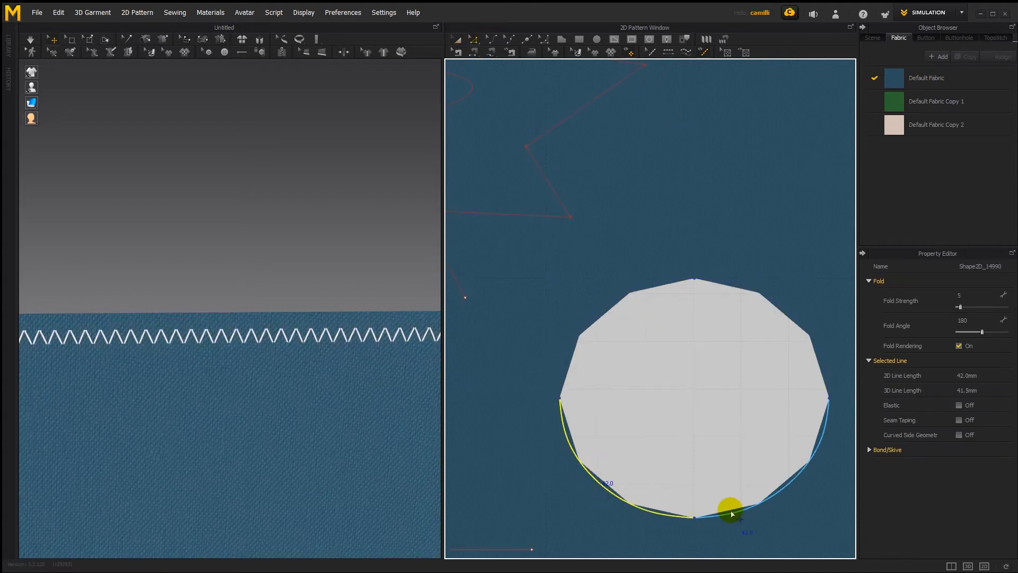
click(773, 296)
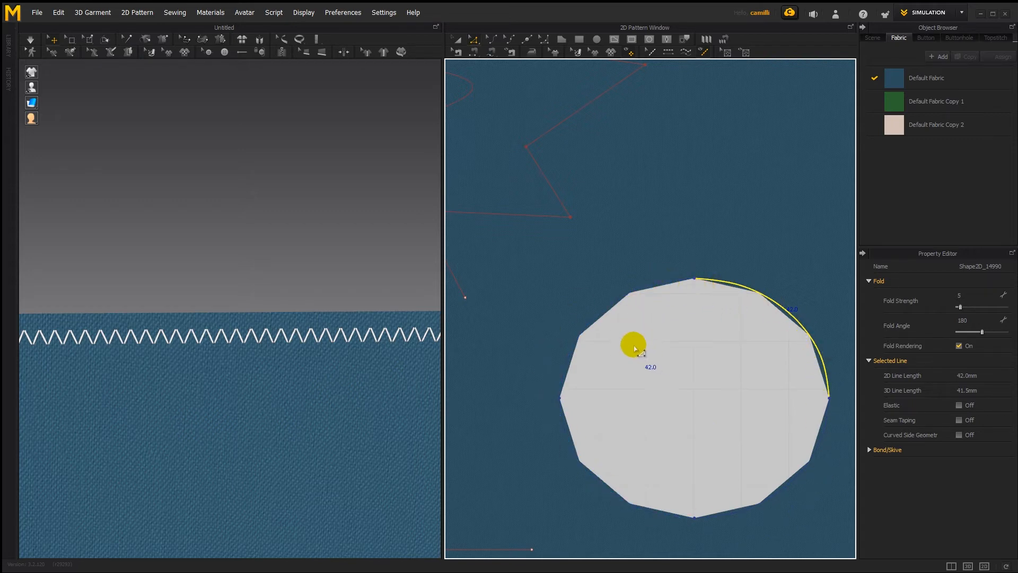
Apply the top line stitch around the entire circular hole with Free Topstitch, and leave nothing selected.
click(685, 52)
mouse_move(692, 278)
mouse_down()
mouse_move(624, 298)
mouse_move(588, 371)
mouse_move(681, 518)
mouse_move(822, 364)
mouse_move(694, 280)
mouse_up()
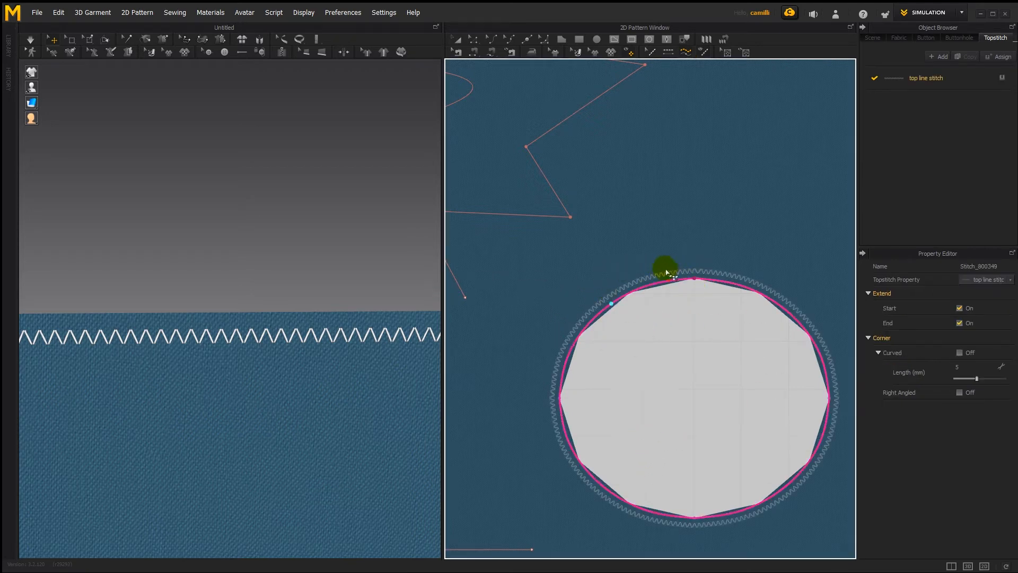
key(a)
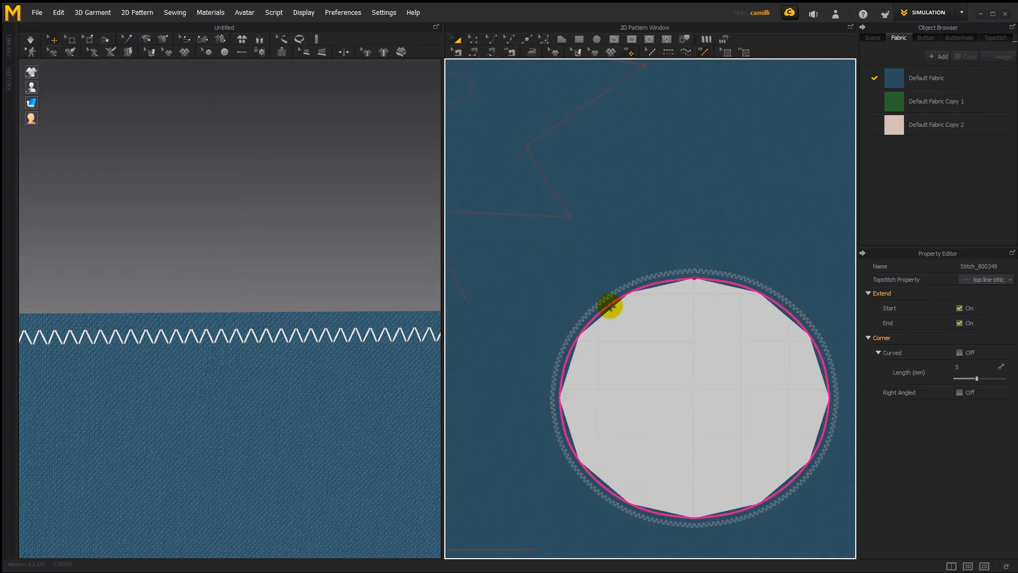
scroll(629, 299, down, 3)
click(822, 327)
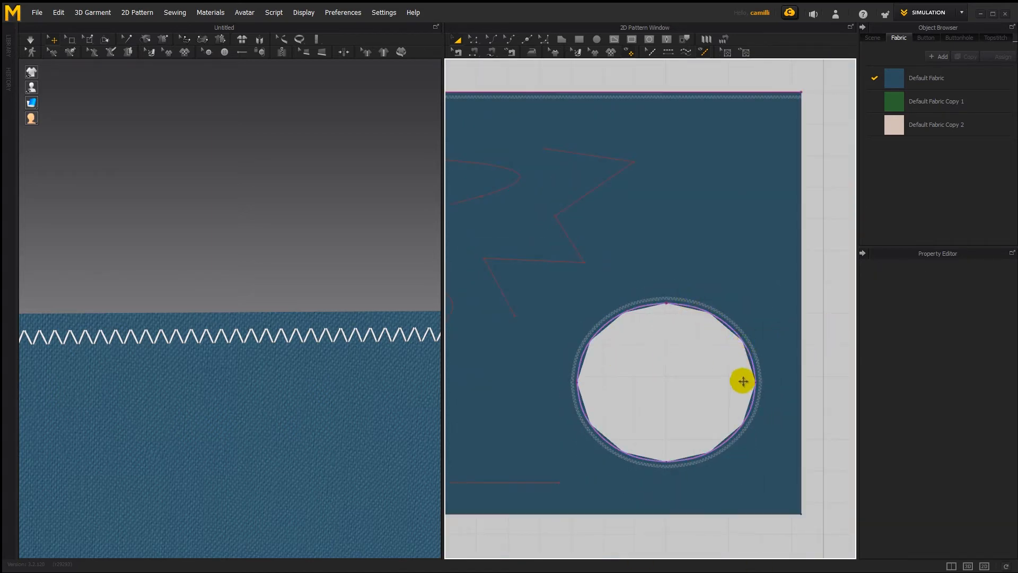
Apply the top line stitch around the entire outline of the green circular pattern with Free Topstitch.
scroll(684, 393, down, 1)
scroll(614, 344, up, 2)
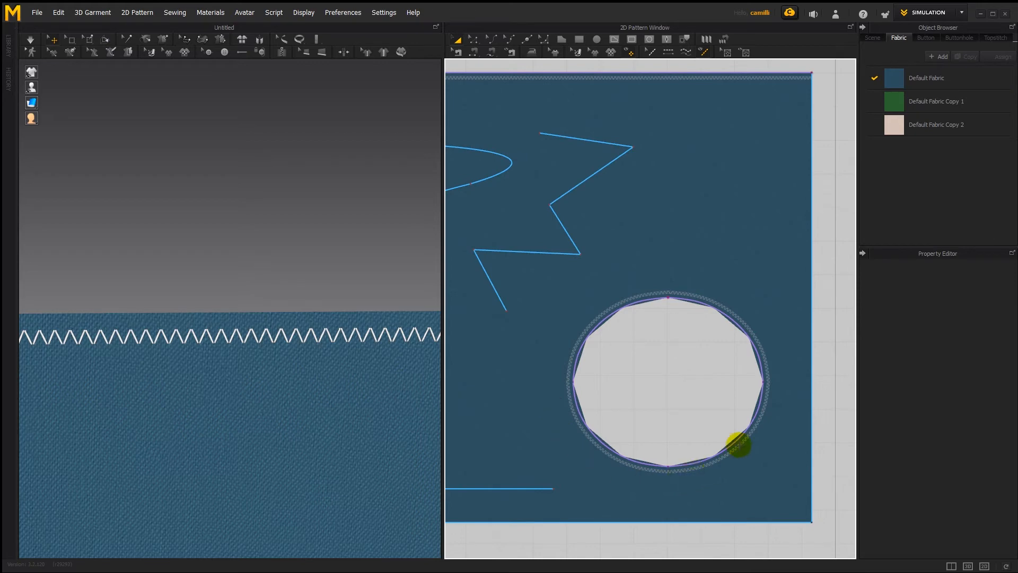
scroll(621, 365, down, 3)
middle_drag(621, 551, 650, 363)
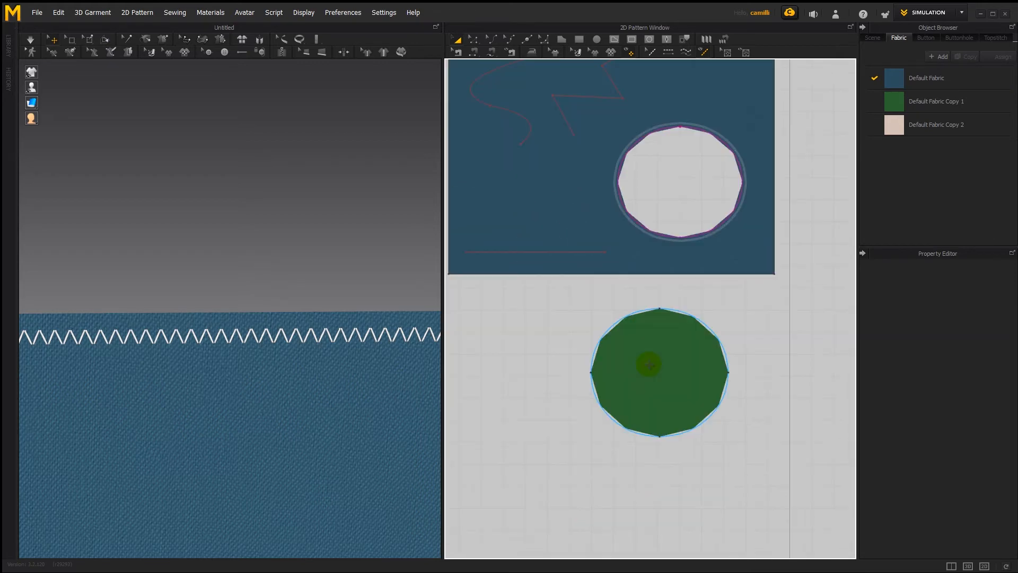
scroll(627, 363, up, 2)
scroll(630, 366, up, 2)
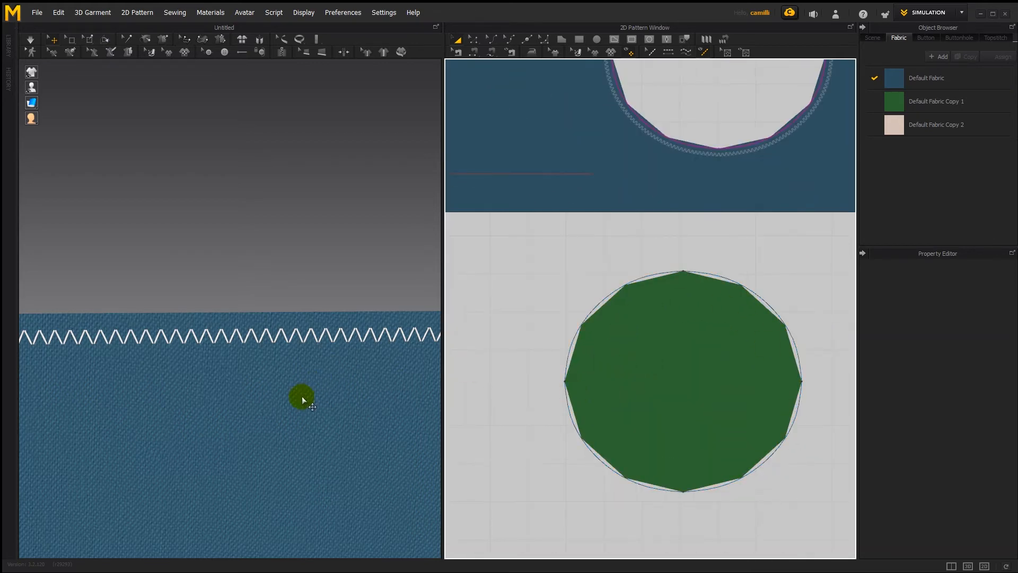
scroll(303, 401, down, 5)
middle_drag(309, 522, 313, 133)
scroll(286, 368, down, 1)
right_drag(287, 368, 300, 327)
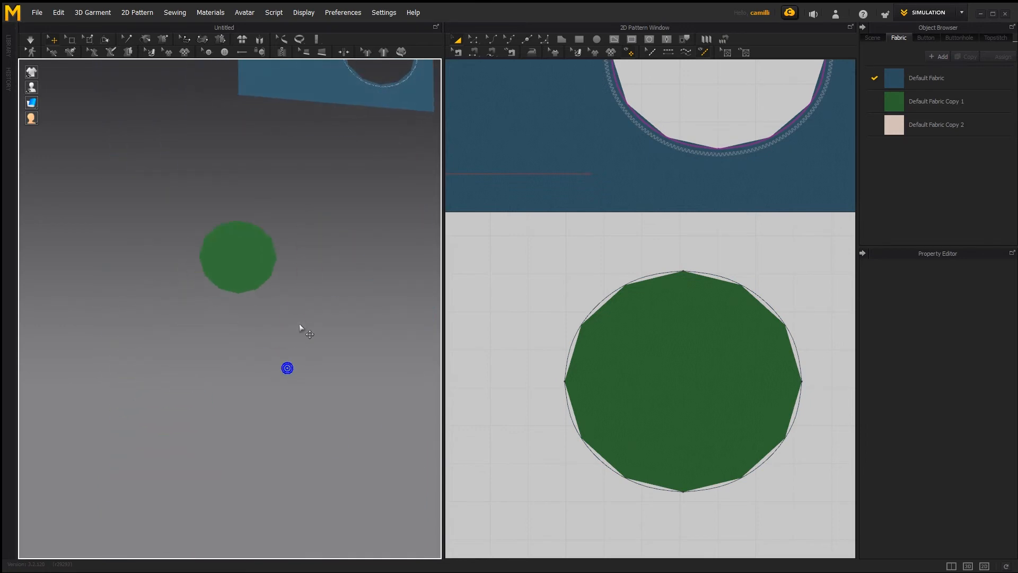
scroll(302, 323, up, 3)
click(686, 52)
click(683, 271)
mouse_move(735, 480)
mouse_down()
mouse_move(762, 480)
mouse_move(790, 346)
mouse_up()
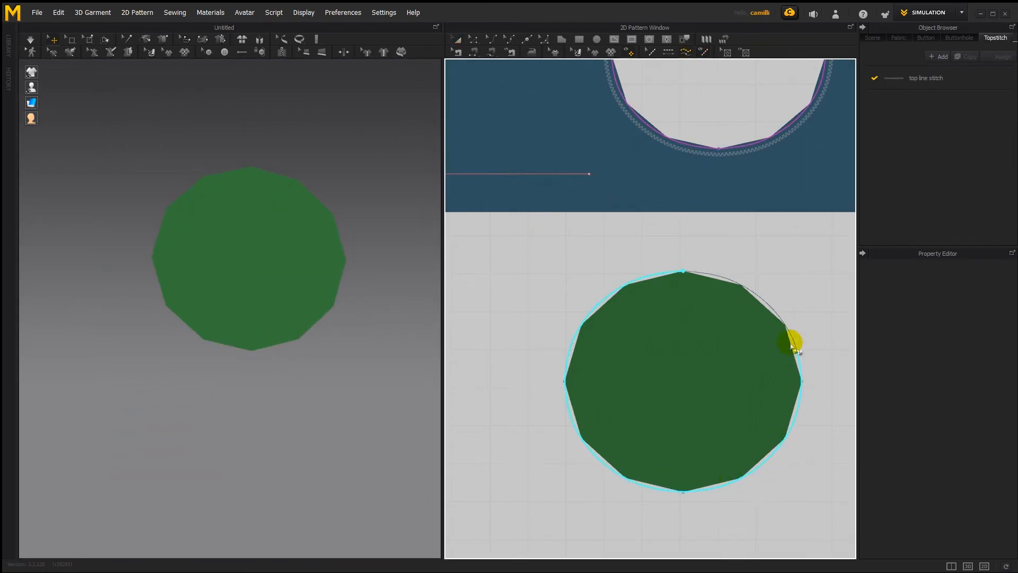
click(683, 270)
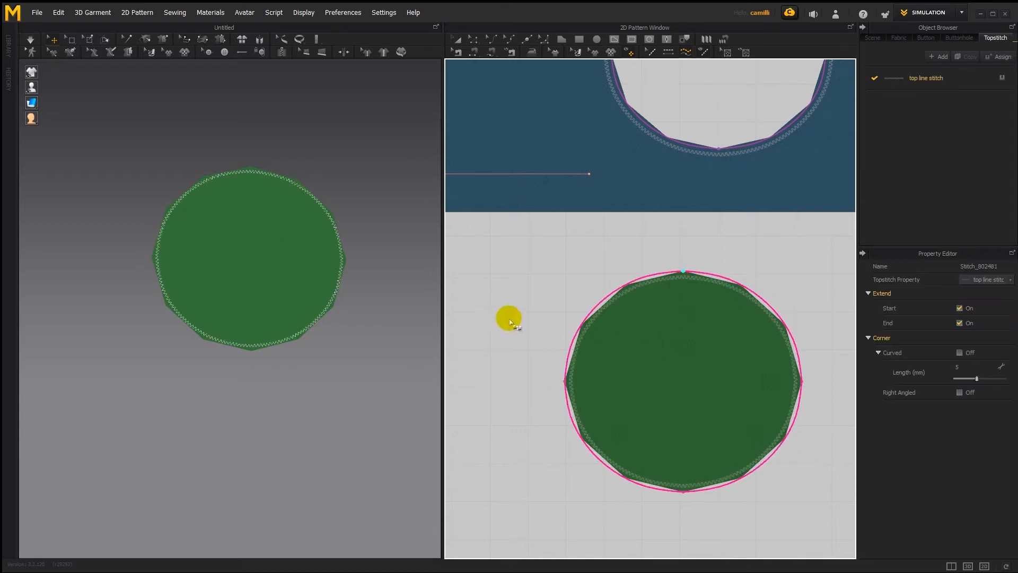
scroll(258, 234, up, 5)
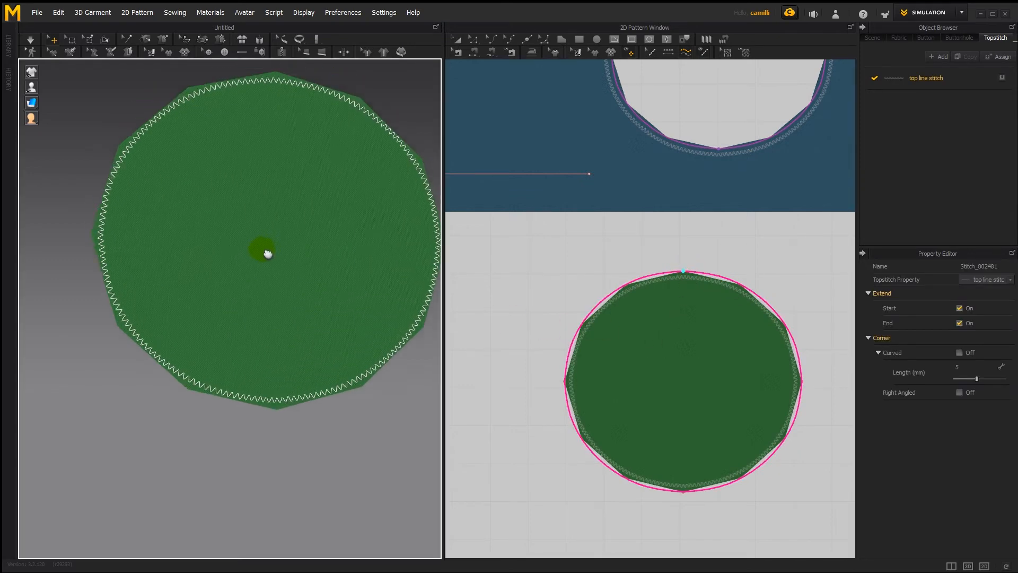
scroll(268, 253, down, 2)
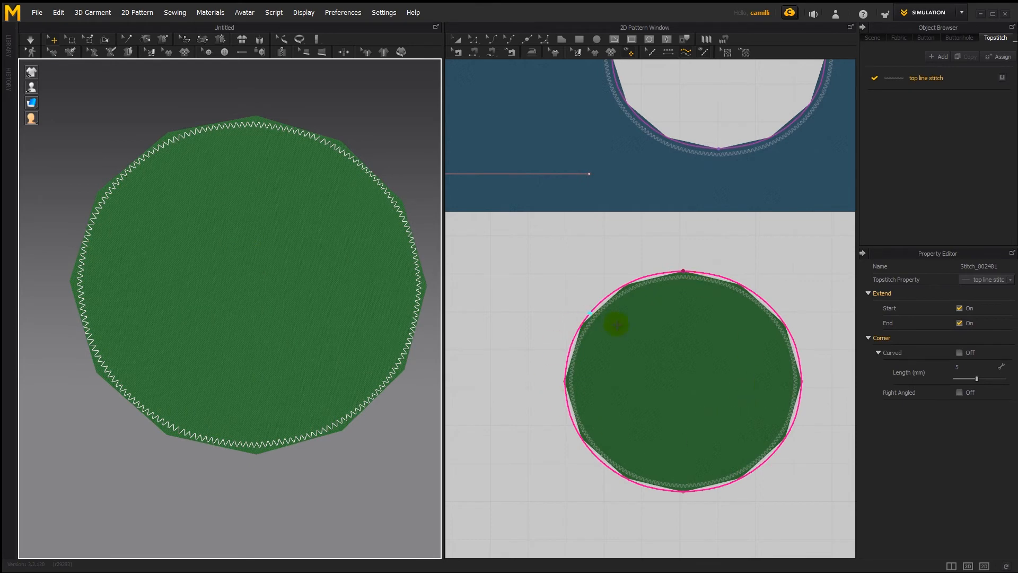
Set the green circular pattern's particle distance to 5 and leave nothing selected.
click(616, 324)
click(969, 384)
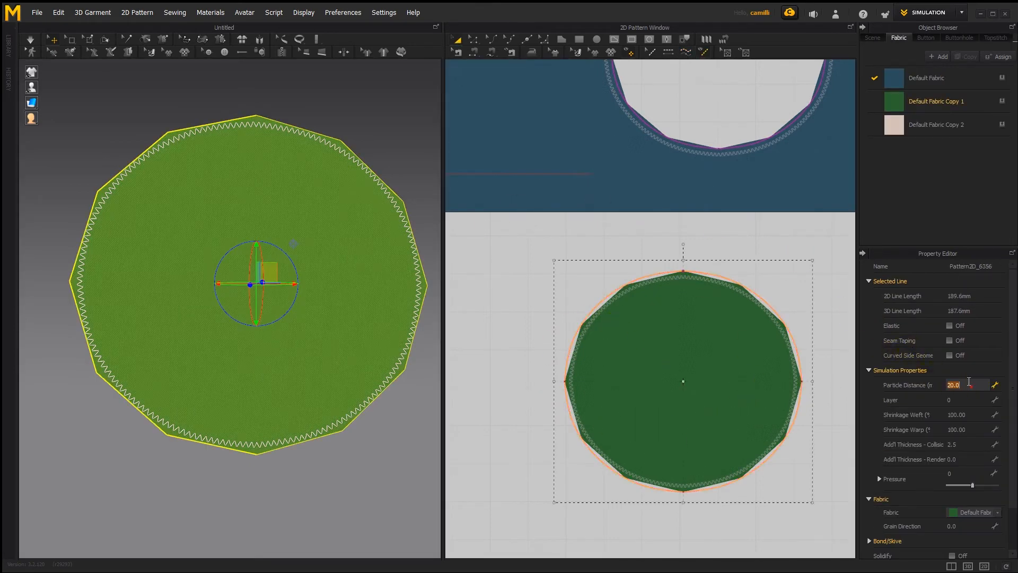
text(5)
key(Return)
click(721, 233)
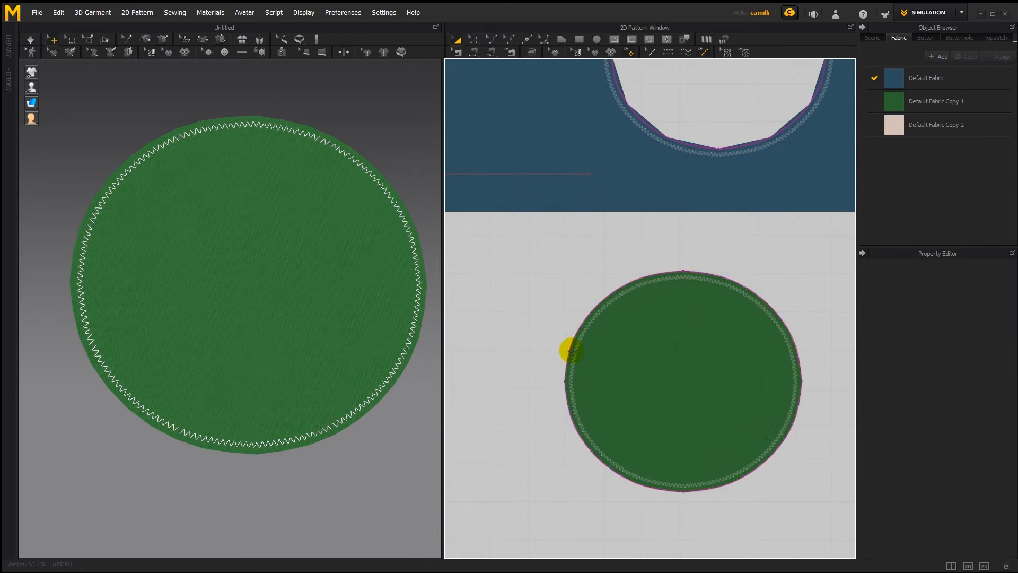
Set the top line stitch's offset to 0 mm and check the stitching along the green circle's edge.
click(650, 51)
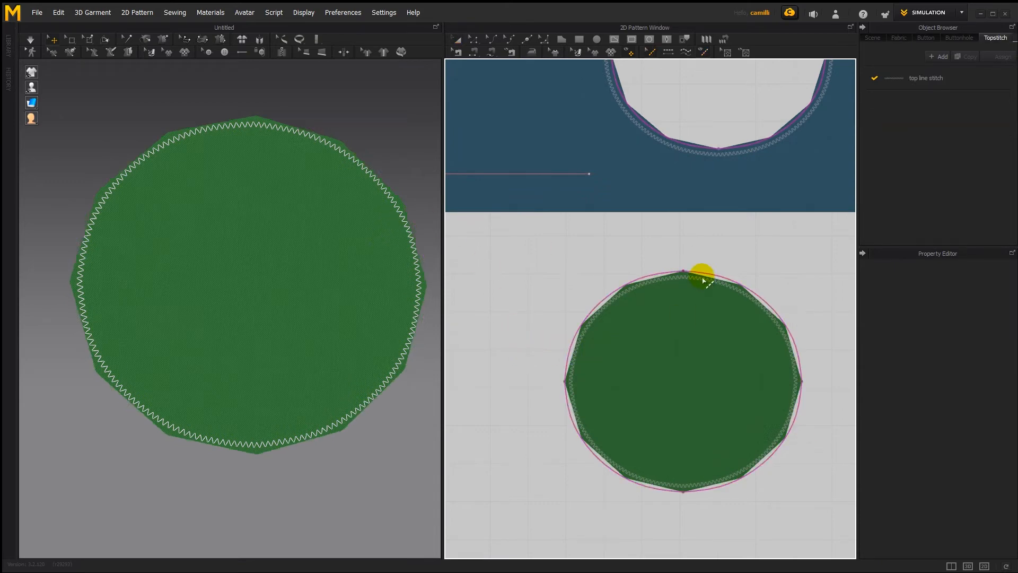
click(703, 272)
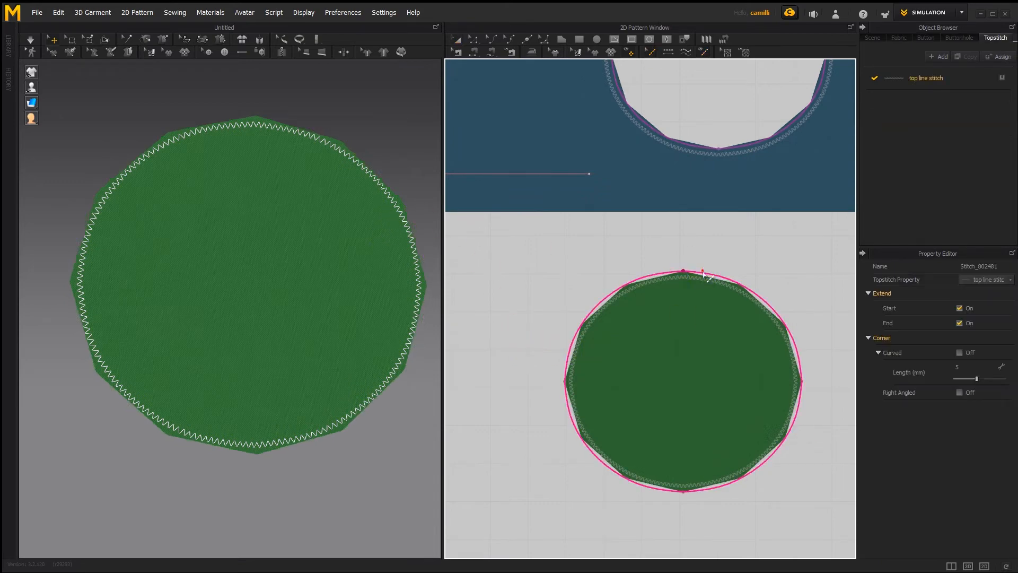
click(962, 79)
click(976, 381)
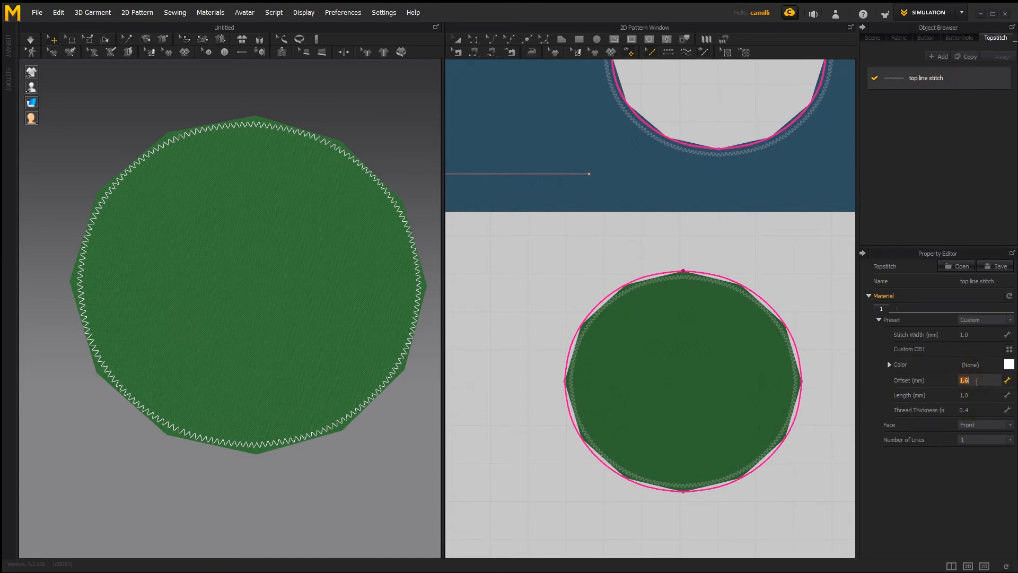
key(Return)
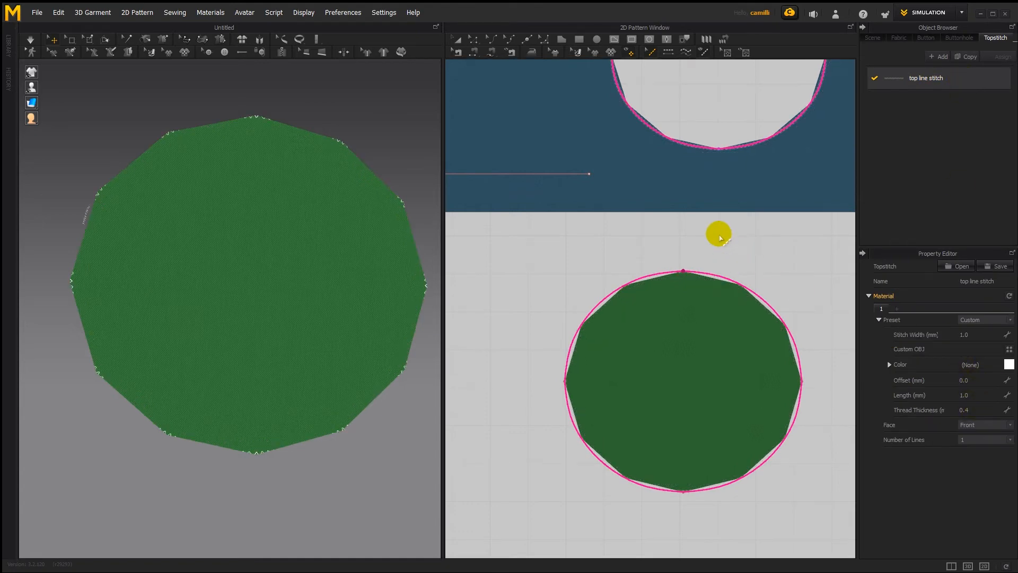
scroll(753, 241, up, 5)
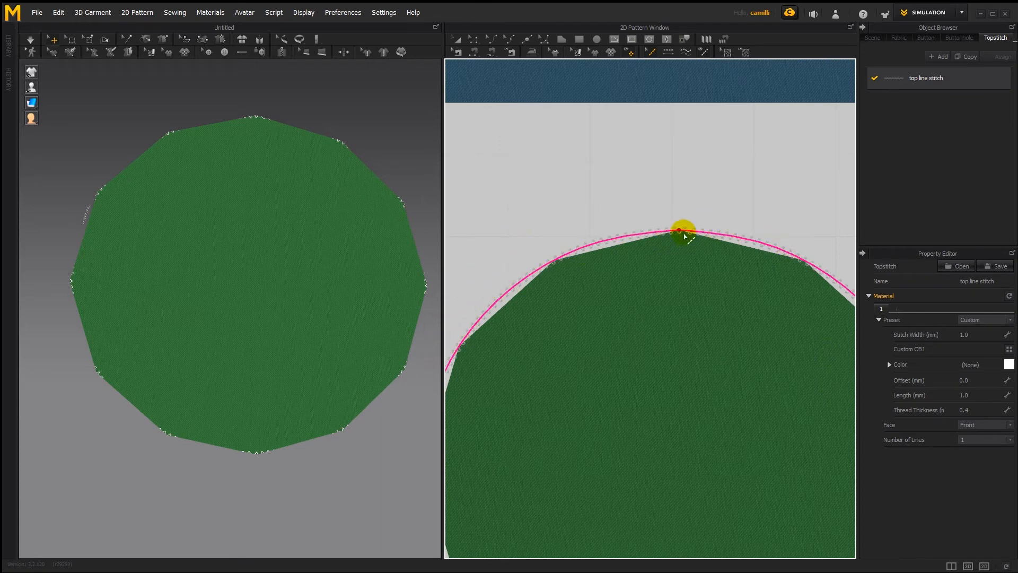
scroll(342, 175, up, 2)
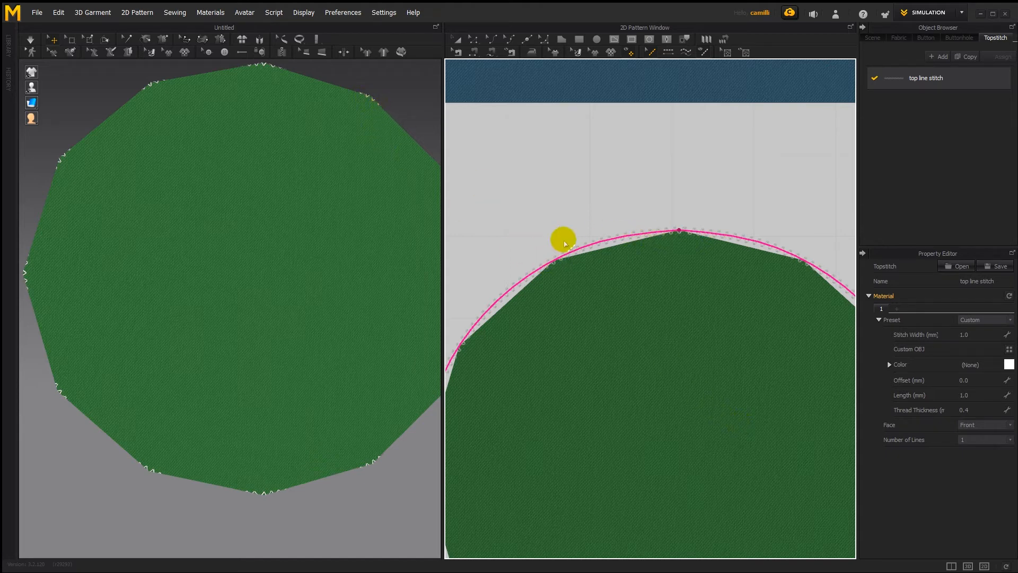
Select the green circular pattern and refine its mesh with a particle distance of 5.
key(a)
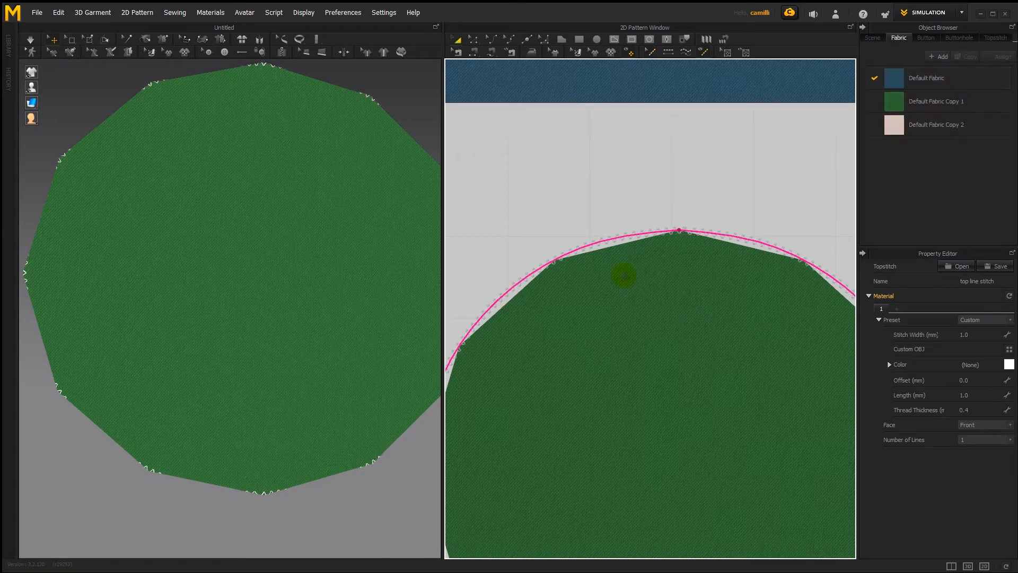
click(623, 274)
click(969, 382)
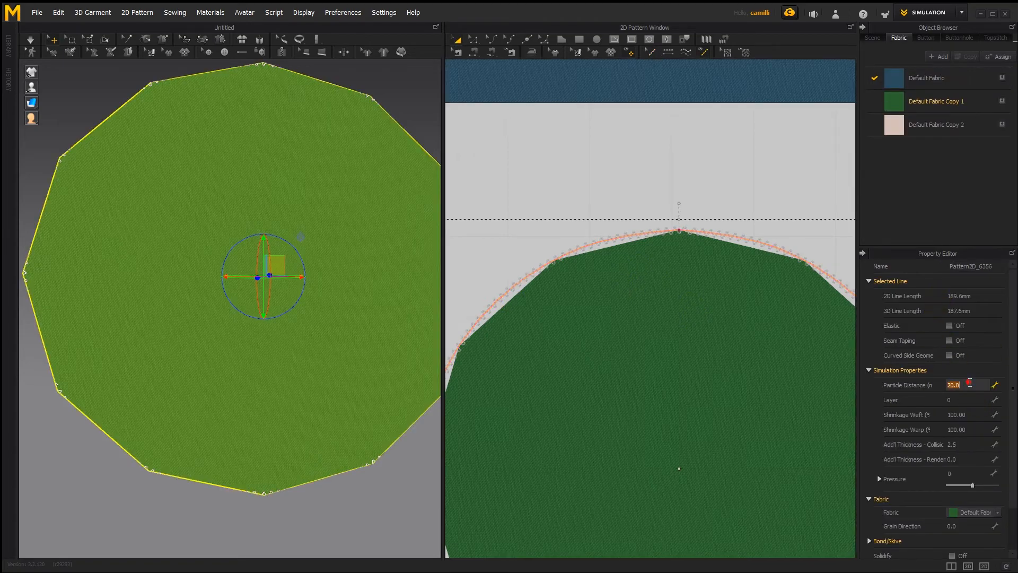
text(5)
key(Return)
click(610, 169)
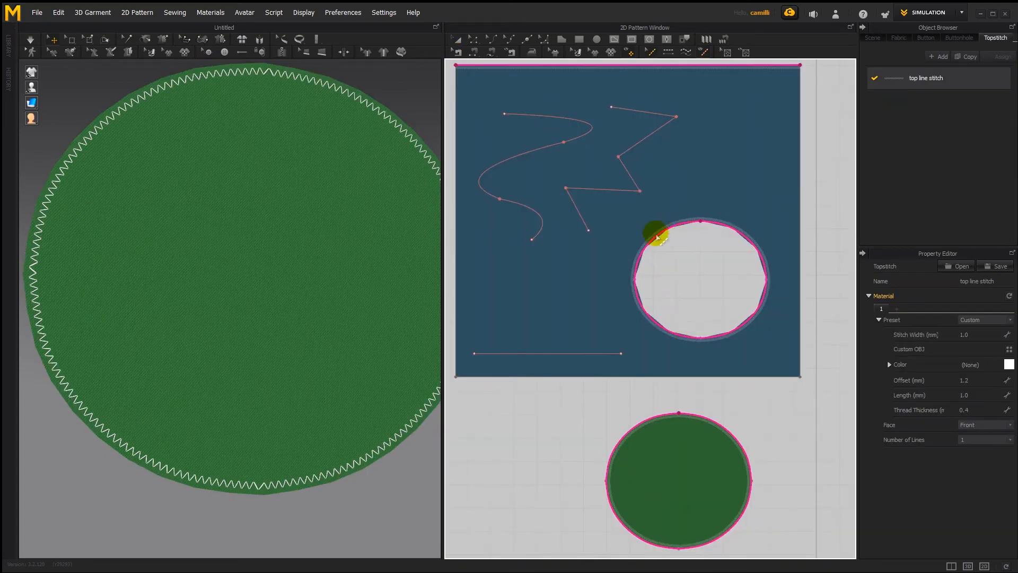
Duplicate the top line stitch style and select the original style again.
click(651, 300)
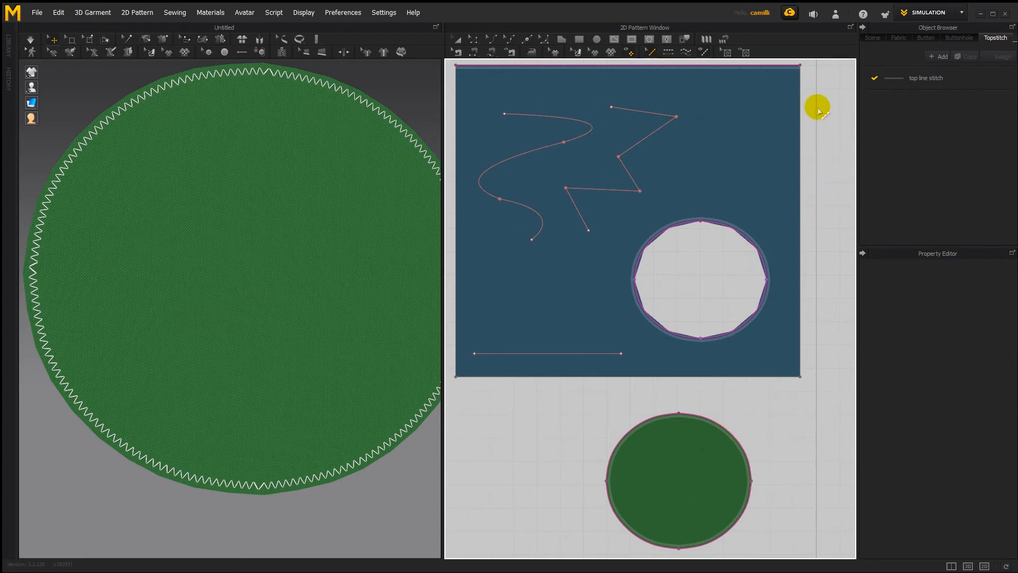
click(958, 87)
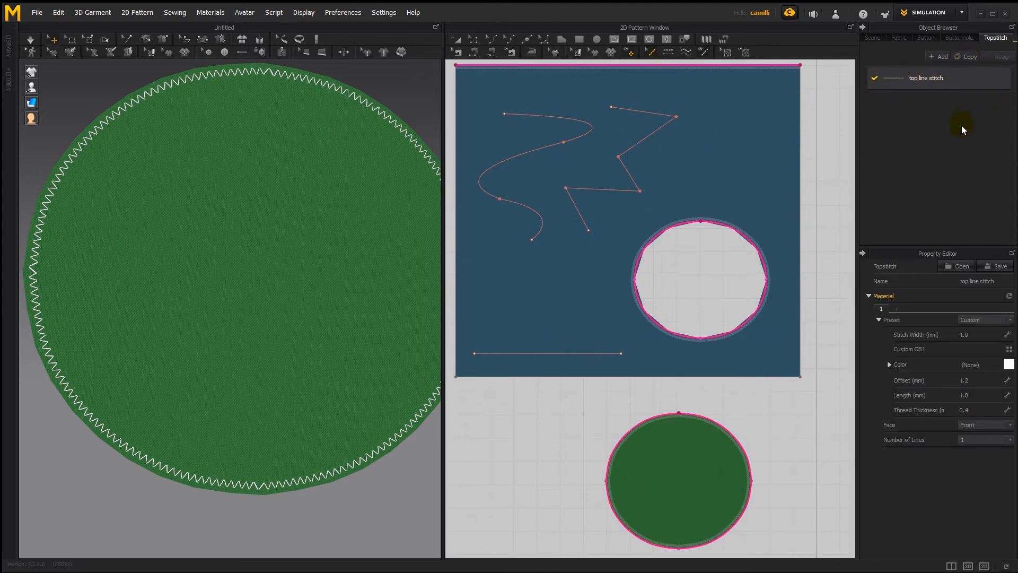
click(966, 56)
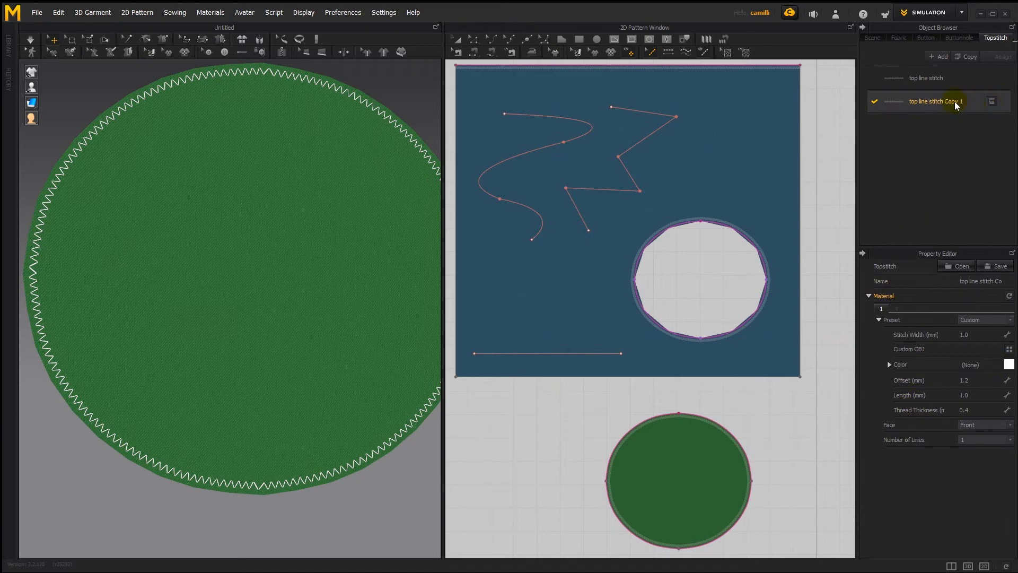
click(948, 79)
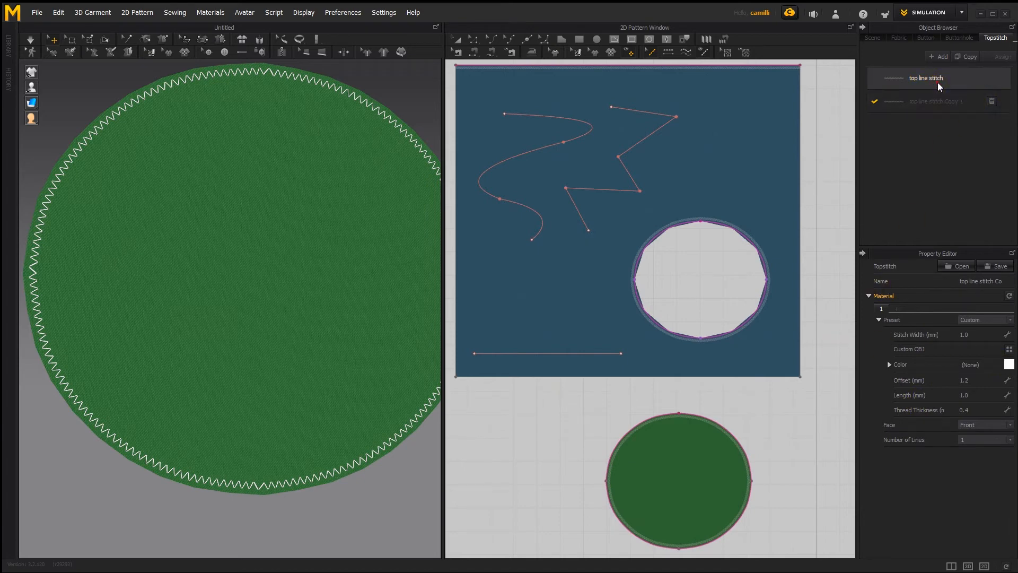
Add a new topstitch style to the list and delete it again.
click(940, 57)
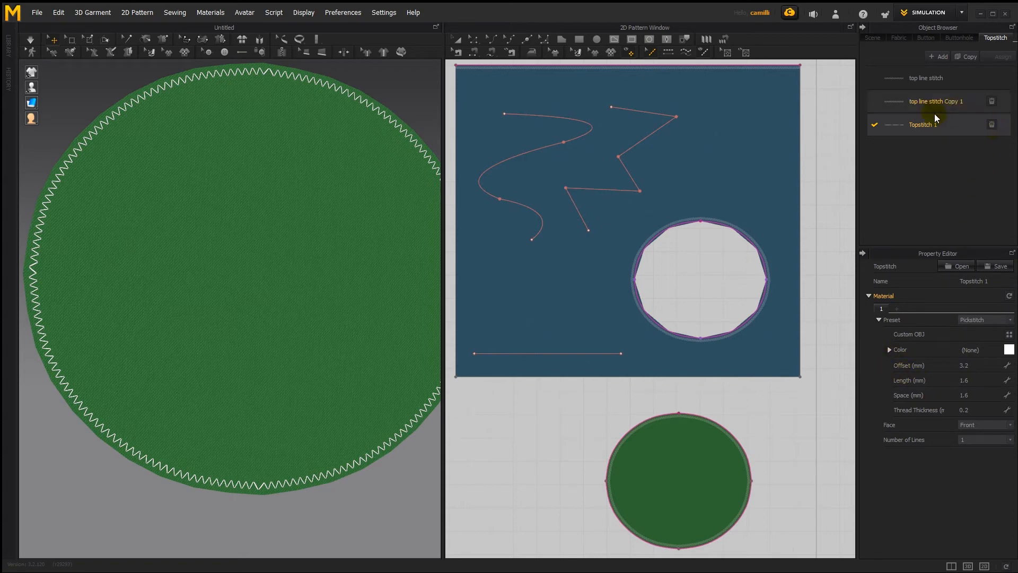
click(992, 125)
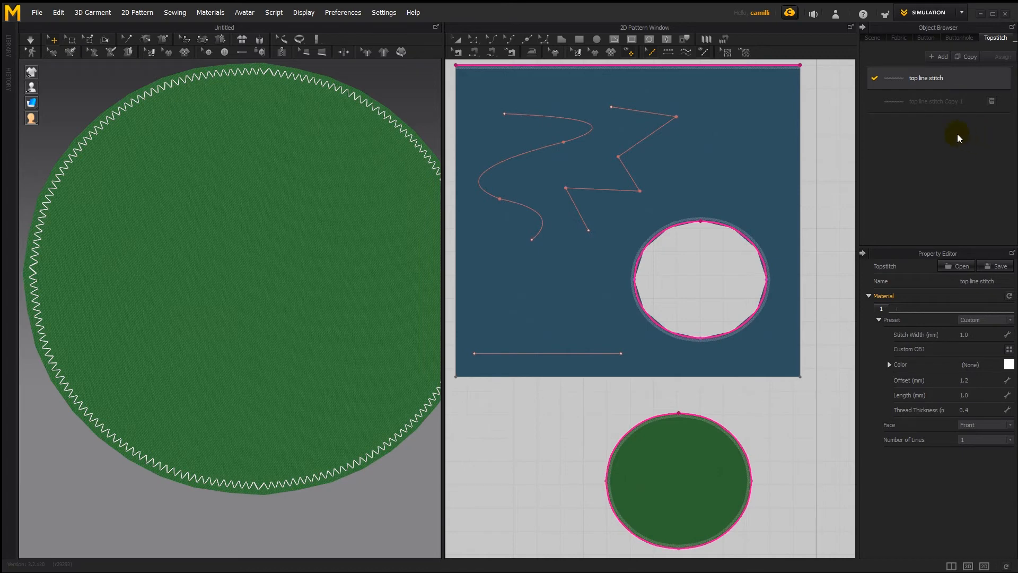
Assign the topstitch on the blue pattern's upper edge to a new topstitch style.
click(726, 159)
middle_drag(726, 158, 722, 189)
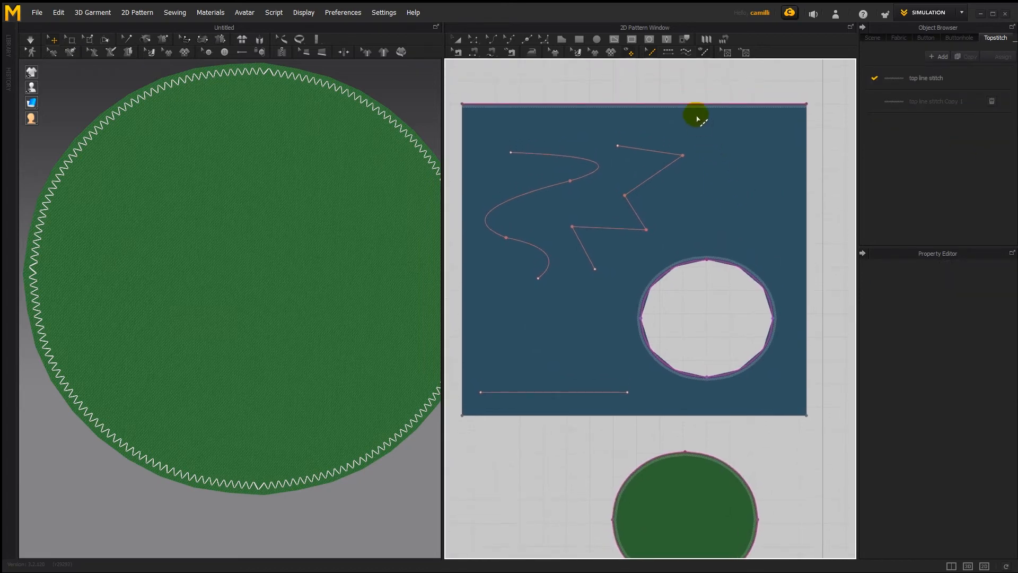
click(693, 104)
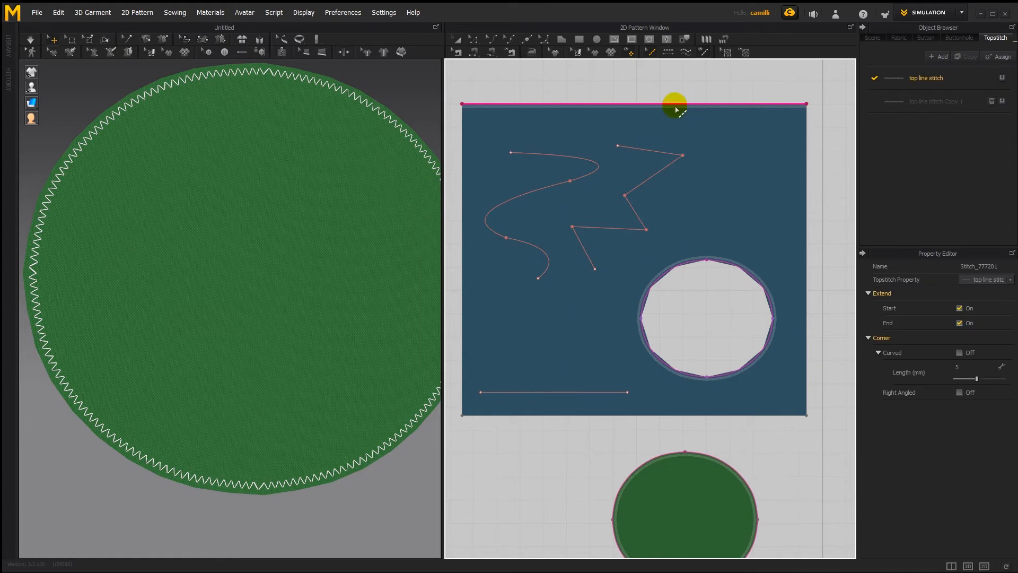
right_click(718, 104)
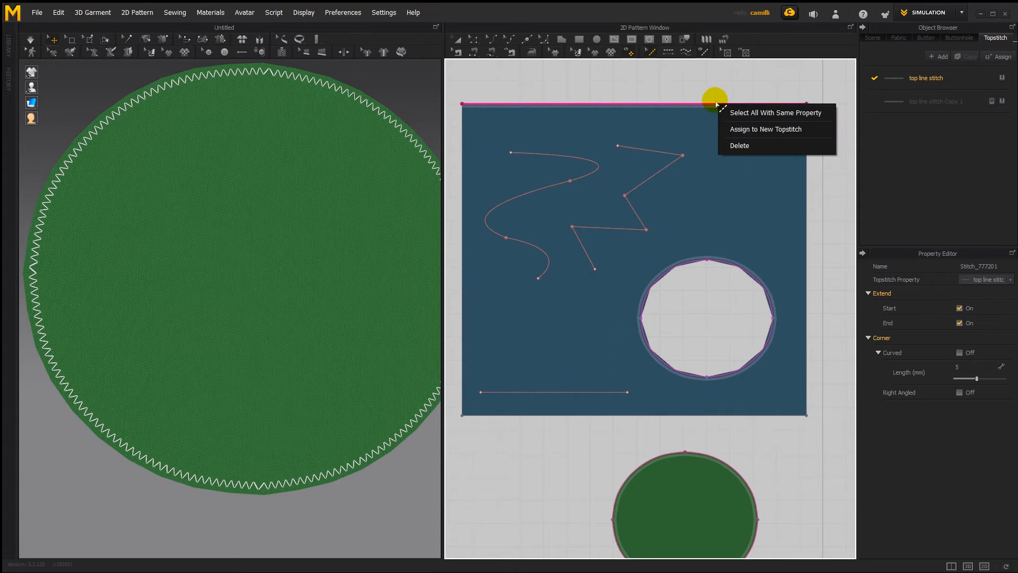
click(774, 129)
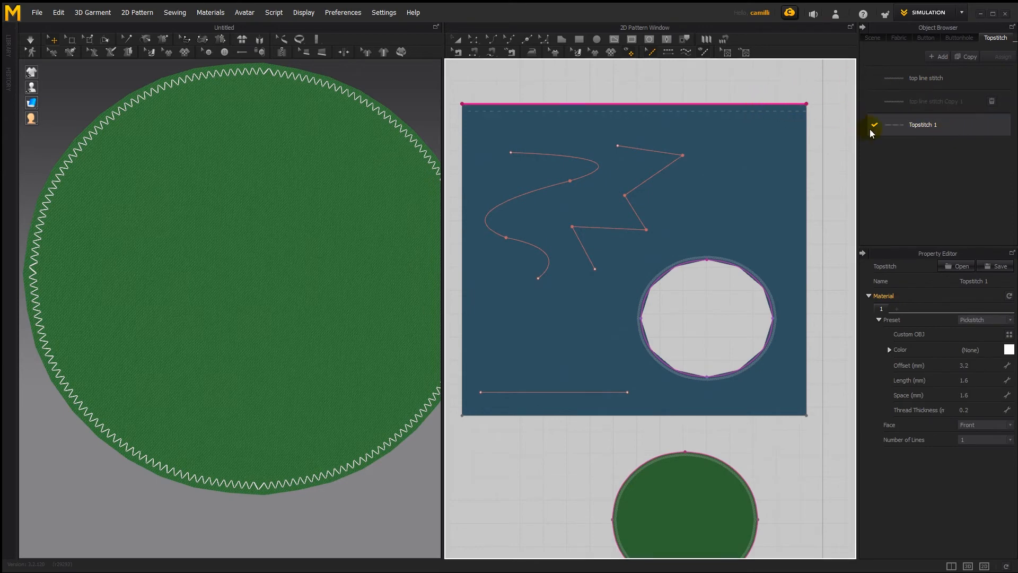
Select the topstitch around the blue pattern's circular hole and look at the options for assigning its style.
right_click(726, 263)
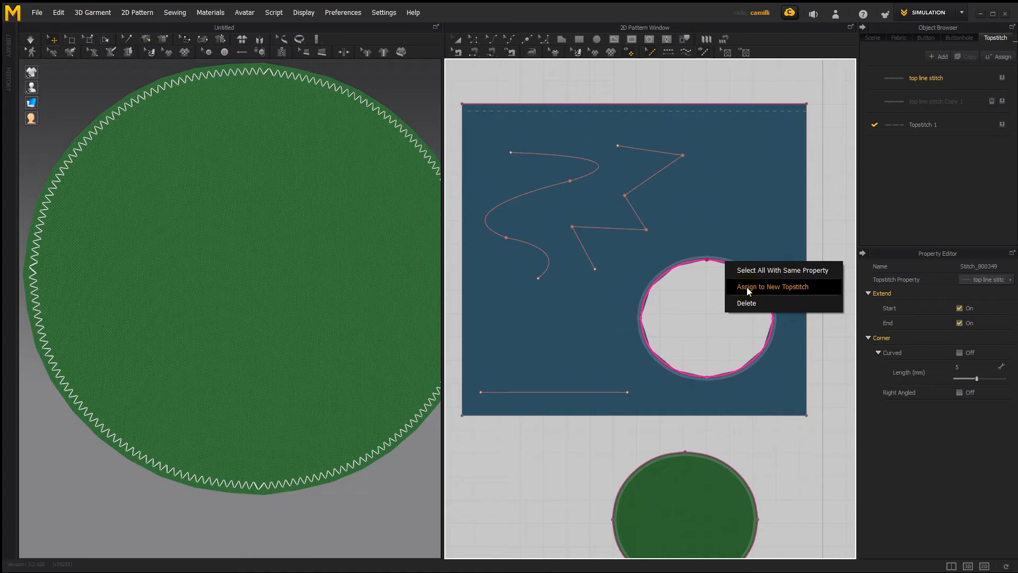
click(1001, 57)
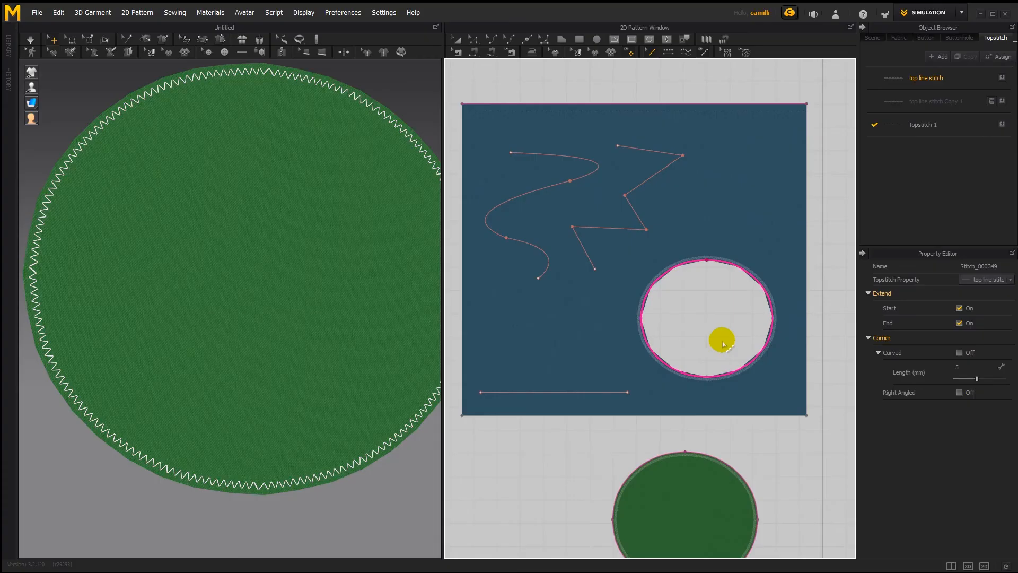
Switch the topstitch around the green circle to the Topstitch 1 style and back to top line stitch.
right_drag(493, 572, 493, 361)
click(658, 341)
click(663, 351)
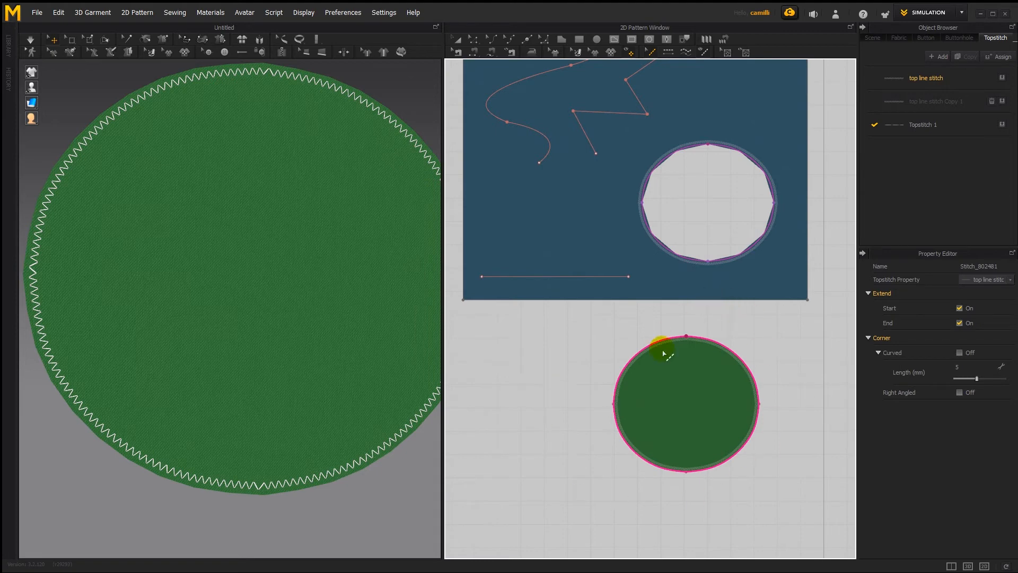
click(996, 83)
click(1004, 100)
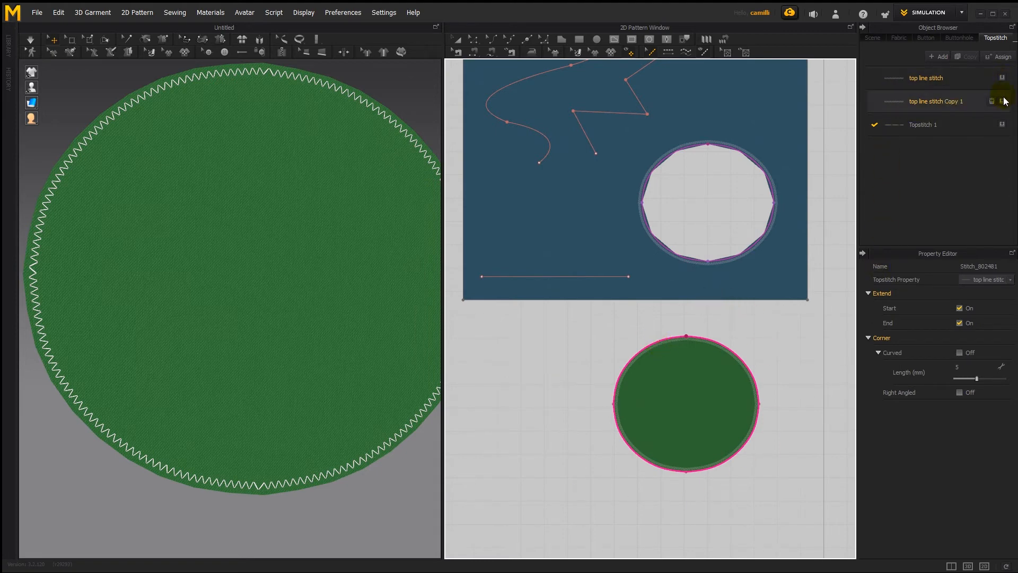
click(1002, 124)
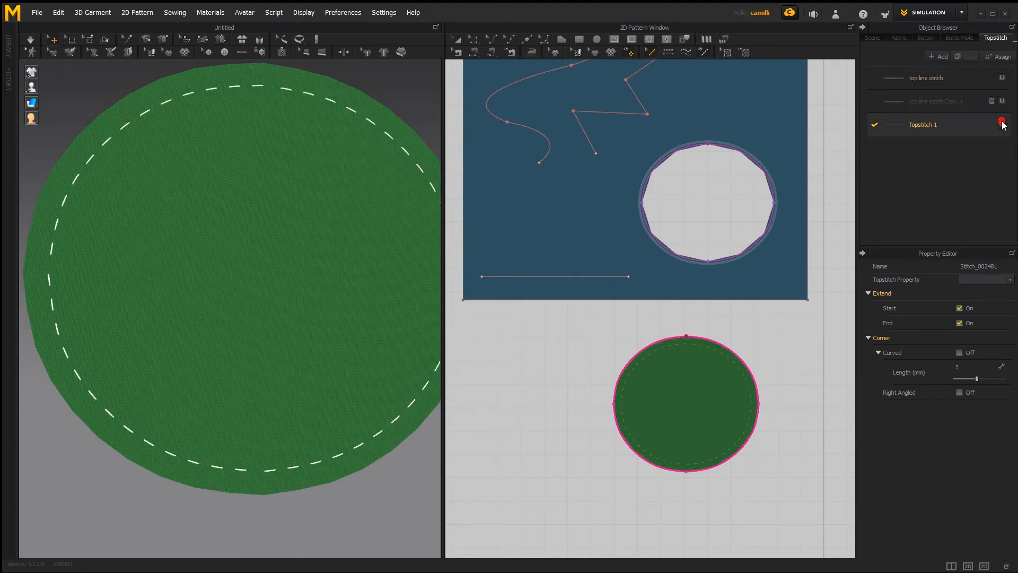
click(1002, 78)
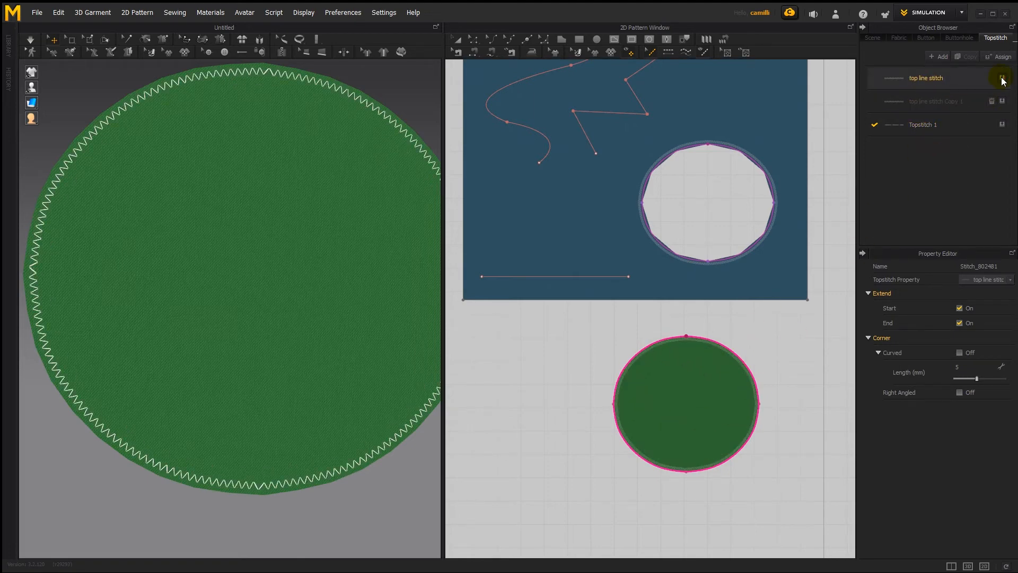
Assign the Topstitch 1 style to the topstitch around the green circle.
click(1002, 126)
scroll(770, 332, down, 2)
scroll(699, 196, up, 3)
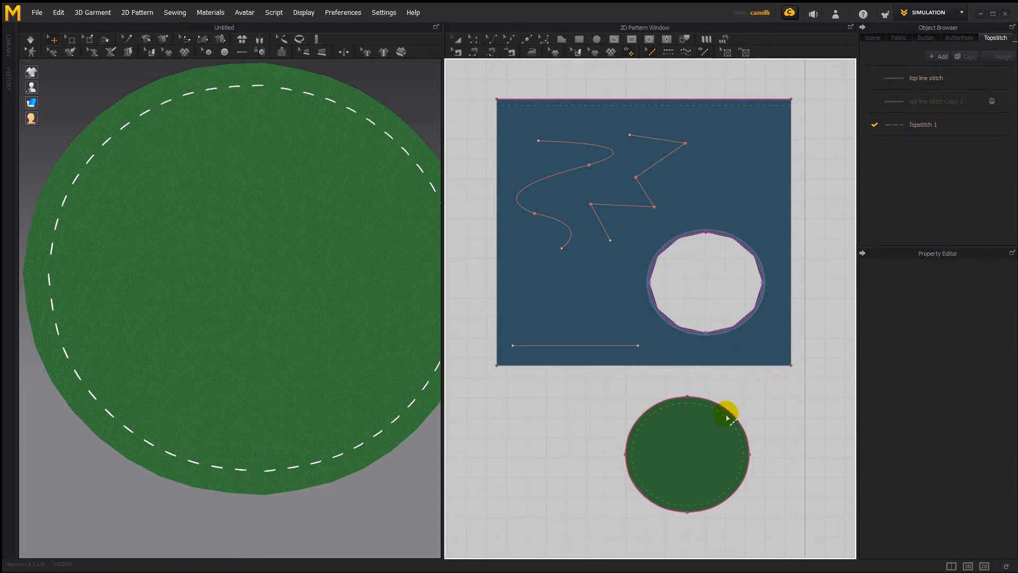
Select all topstitches with the same property as the green circle's and assign them the top line stitch style.
click(707, 399)
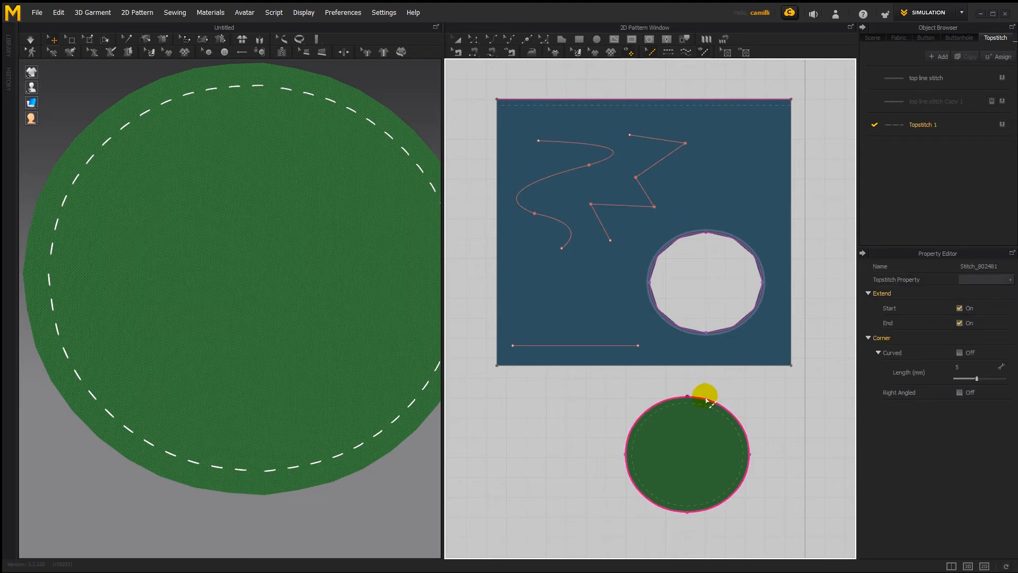
right_click(705, 397)
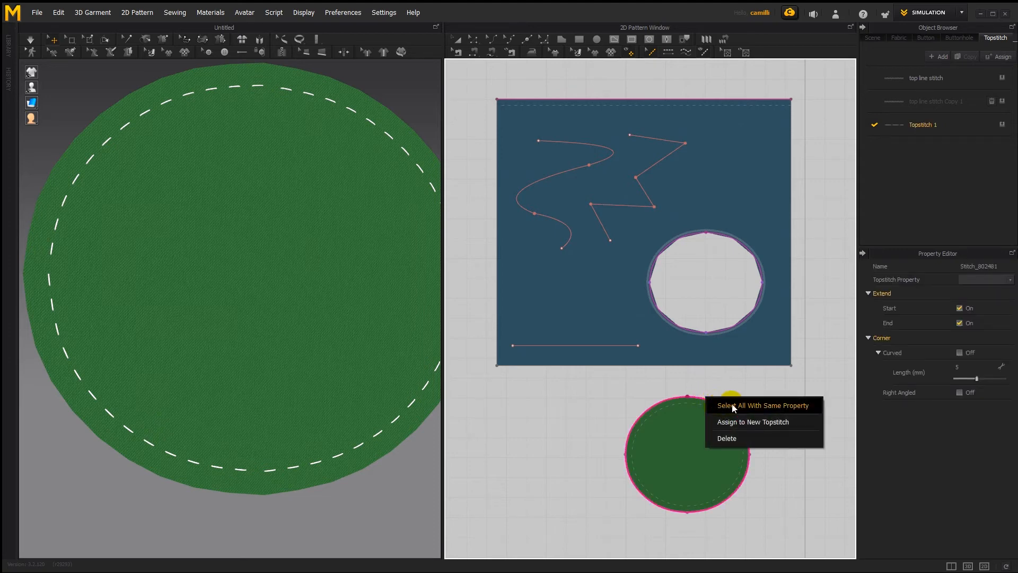
click(749, 405)
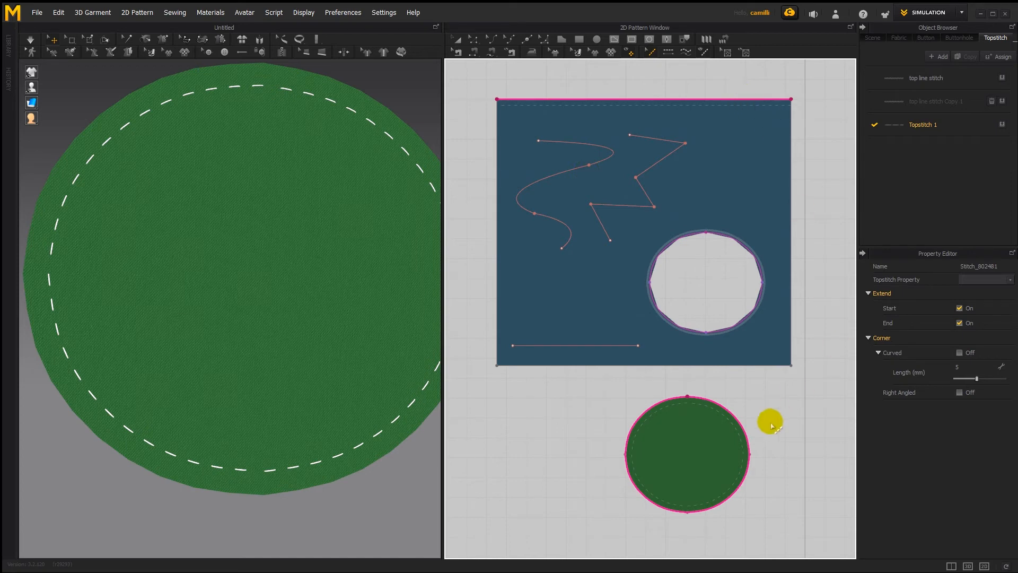
click(1002, 79)
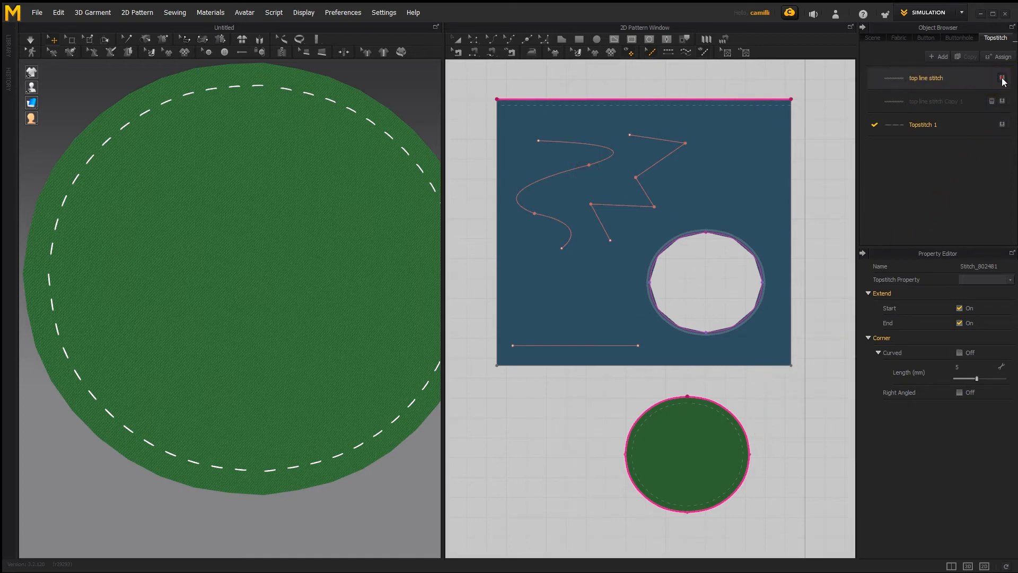
click(745, 104)
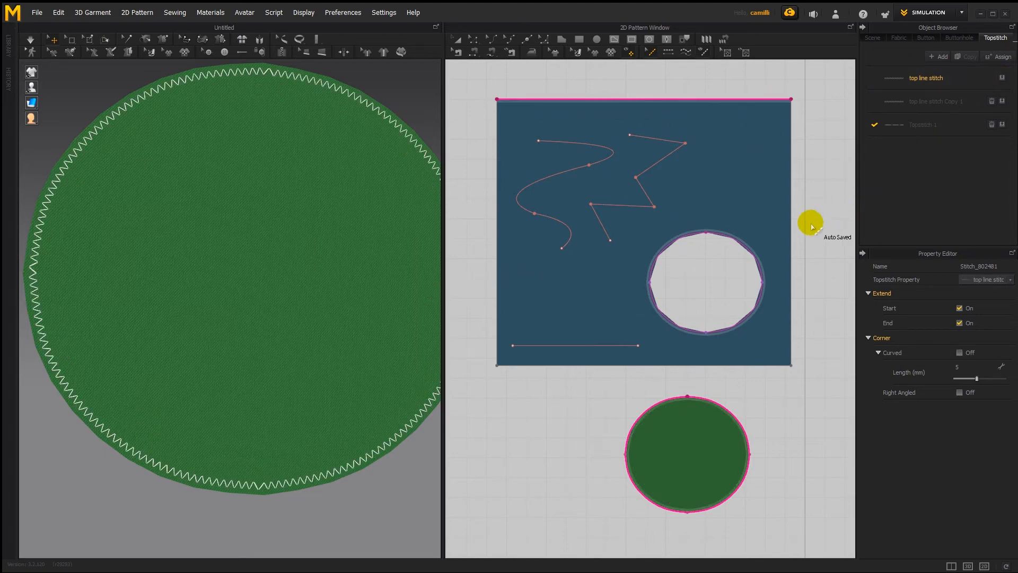
scroll(588, 116, up, 3)
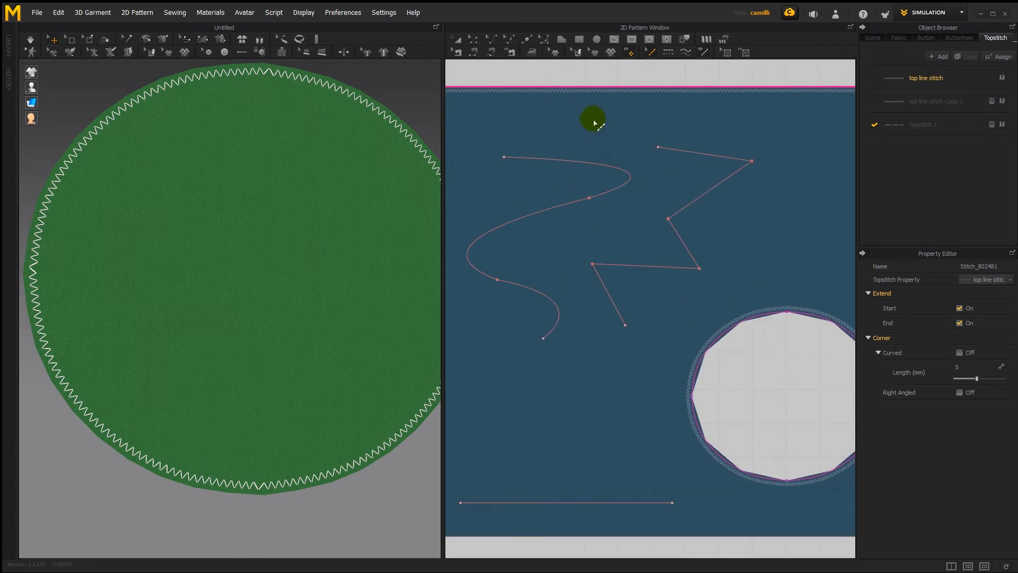
scroll(722, 261, down, 4)
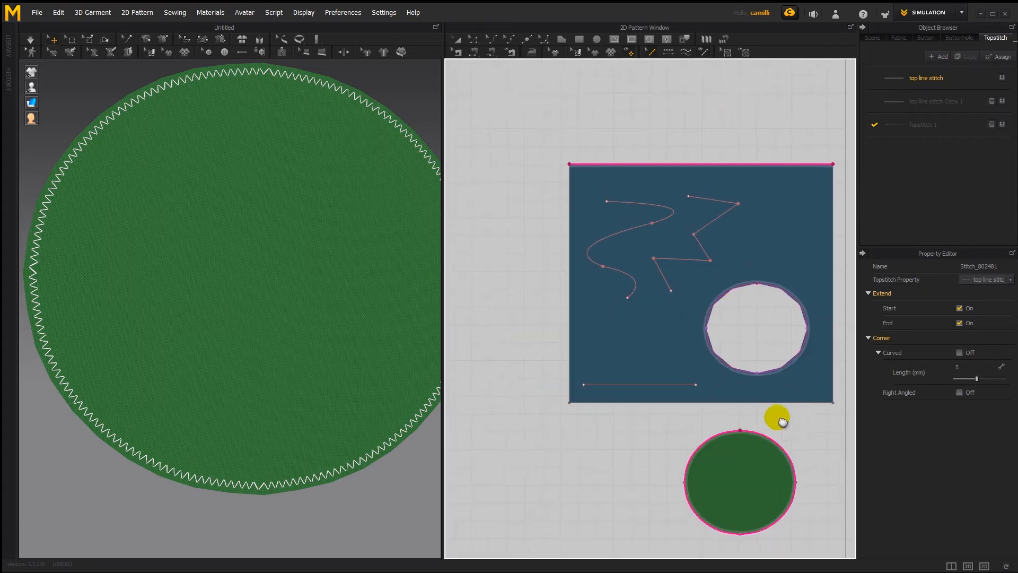
Delete the topstitch around the blue pattern's circular hole.
click(683, 246)
click(694, 302)
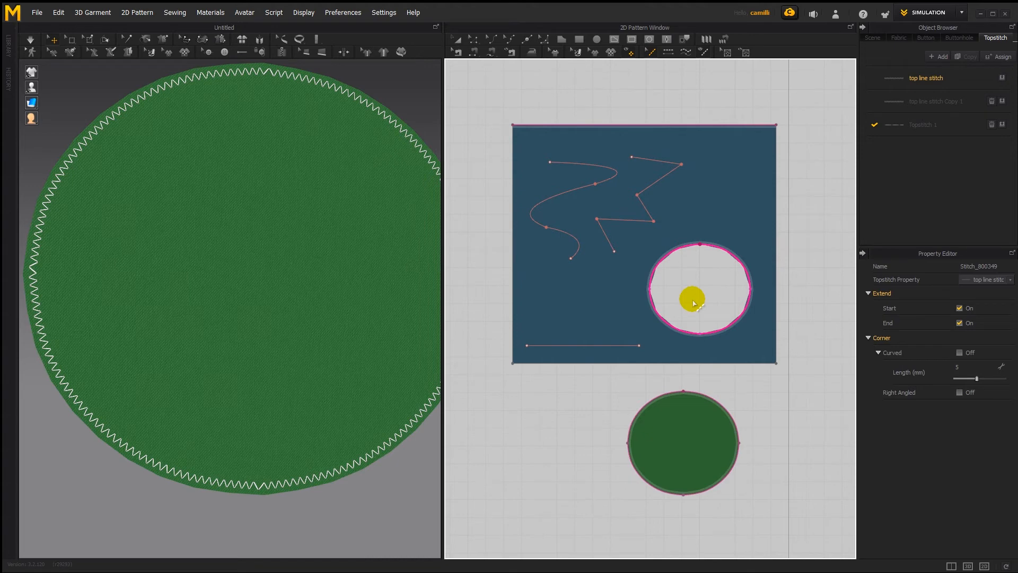
right_click(684, 244)
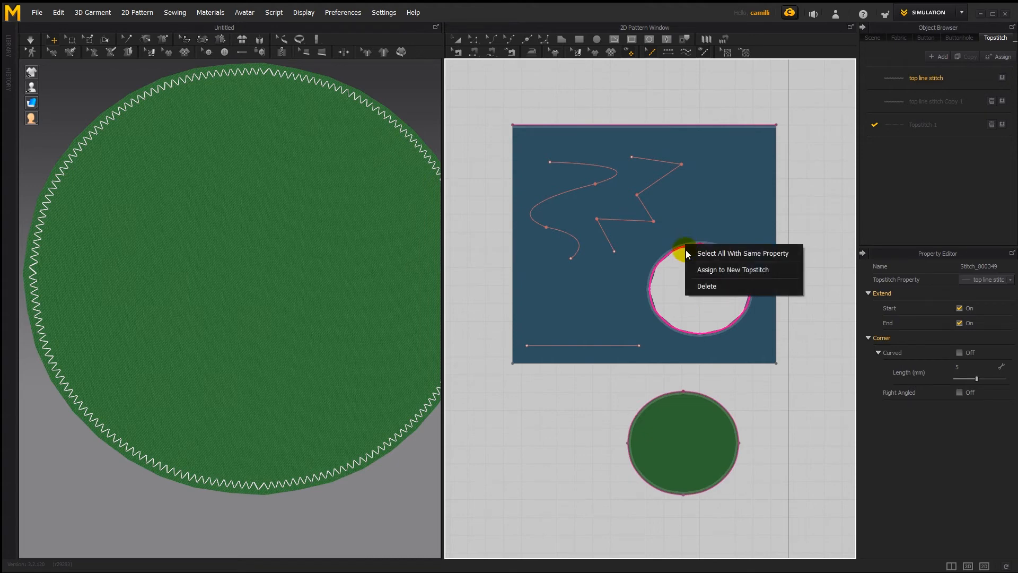
click(706, 286)
click(822, 227)
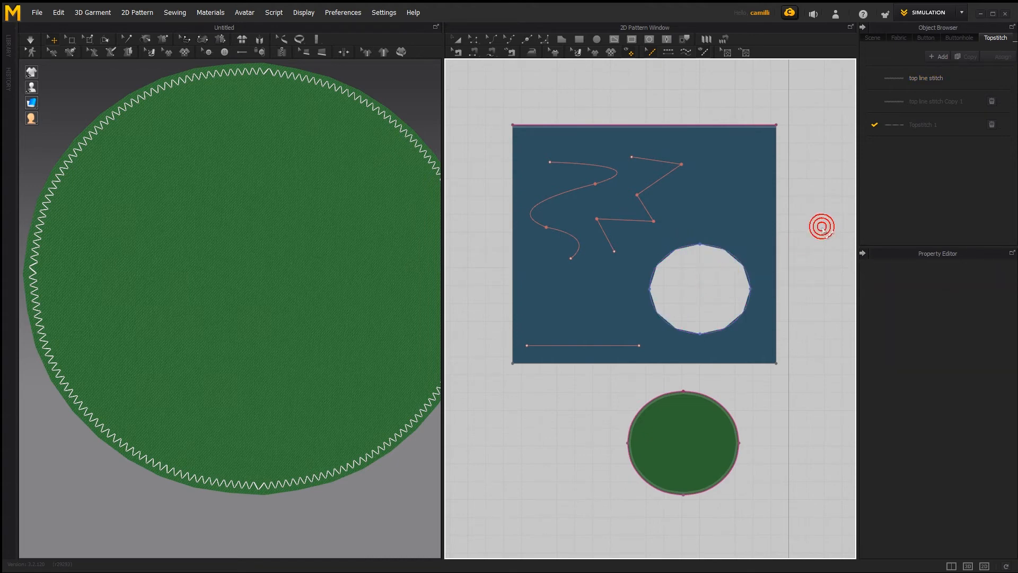
Add five short free topstitch segments along the straight internal line near the blue pattern's lower edge.
scroll(590, 257, up, 5)
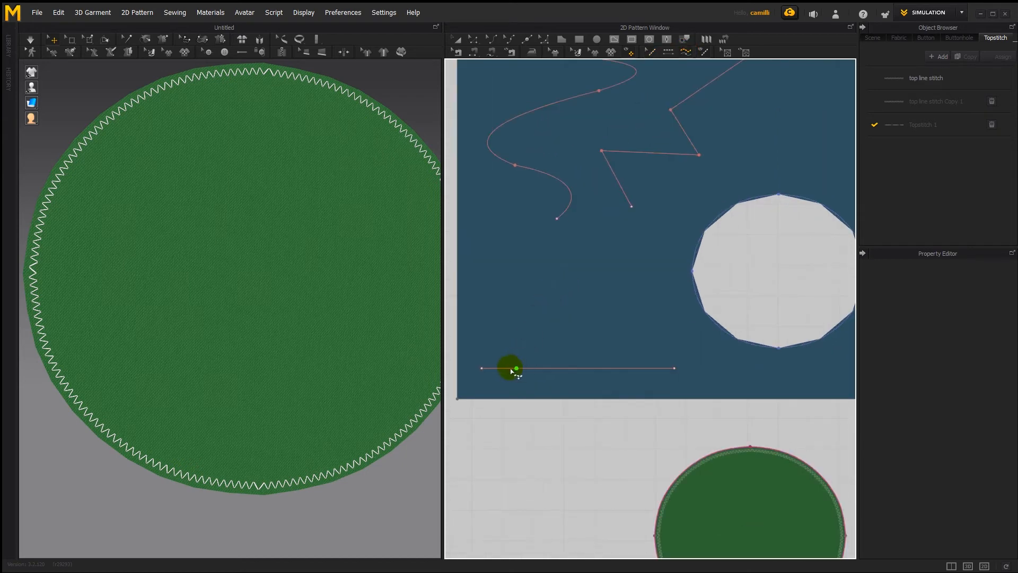
click(497, 373)
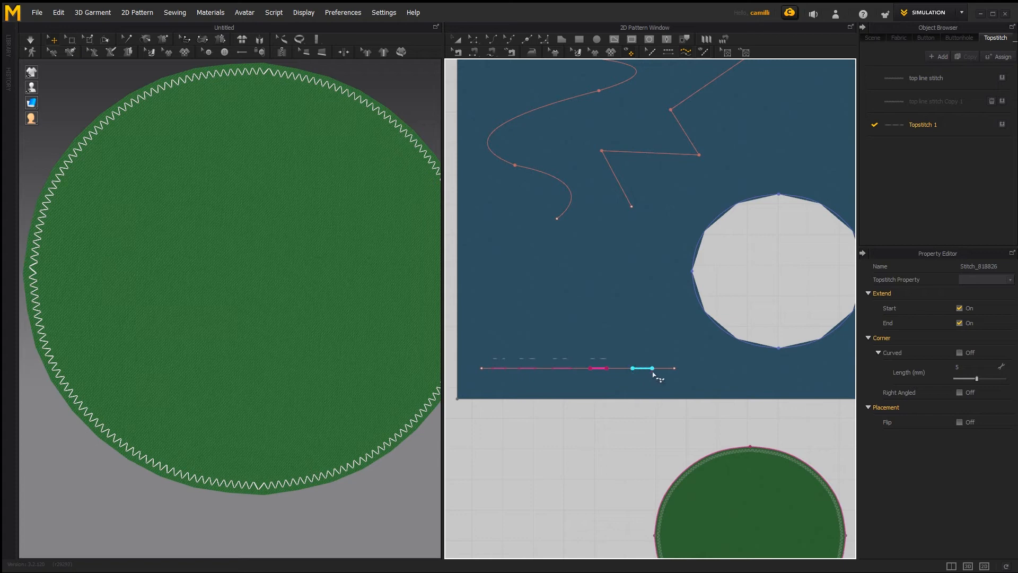
click(649, 53)
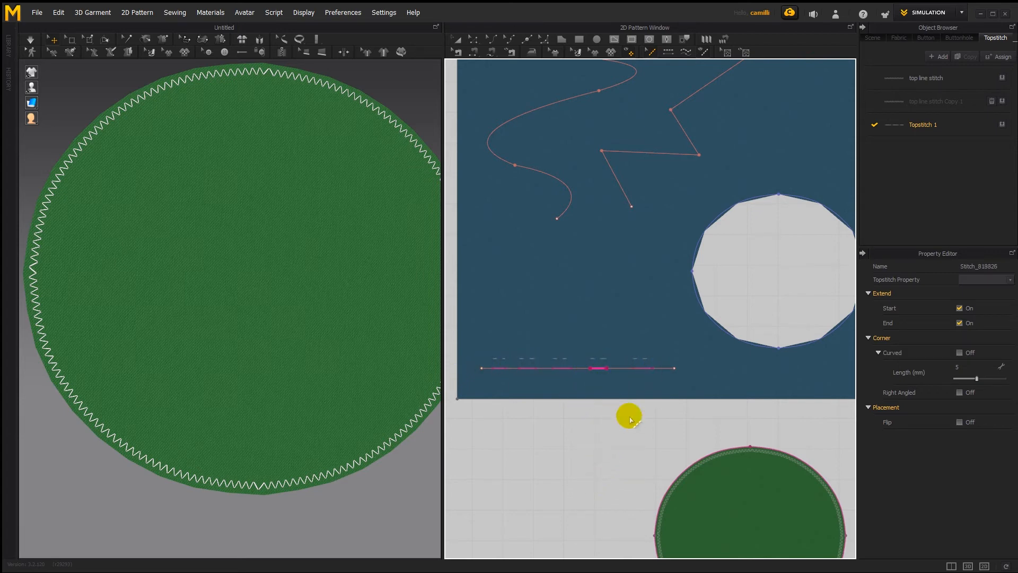
Select all the short topstitch segments on the straight internal line and delete them.
click(566, 369)
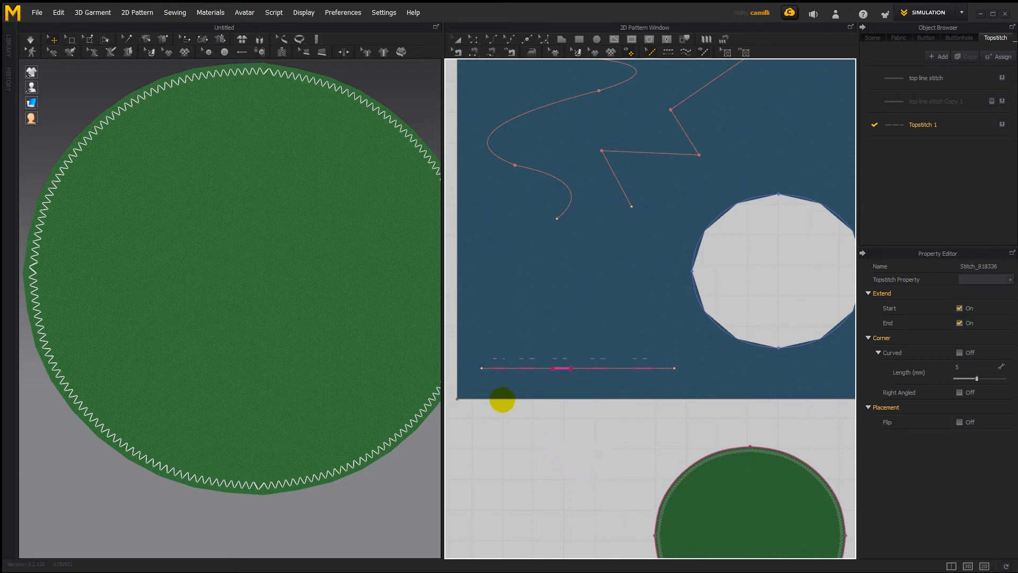
click(495, 369)
shift+click(525, 369)
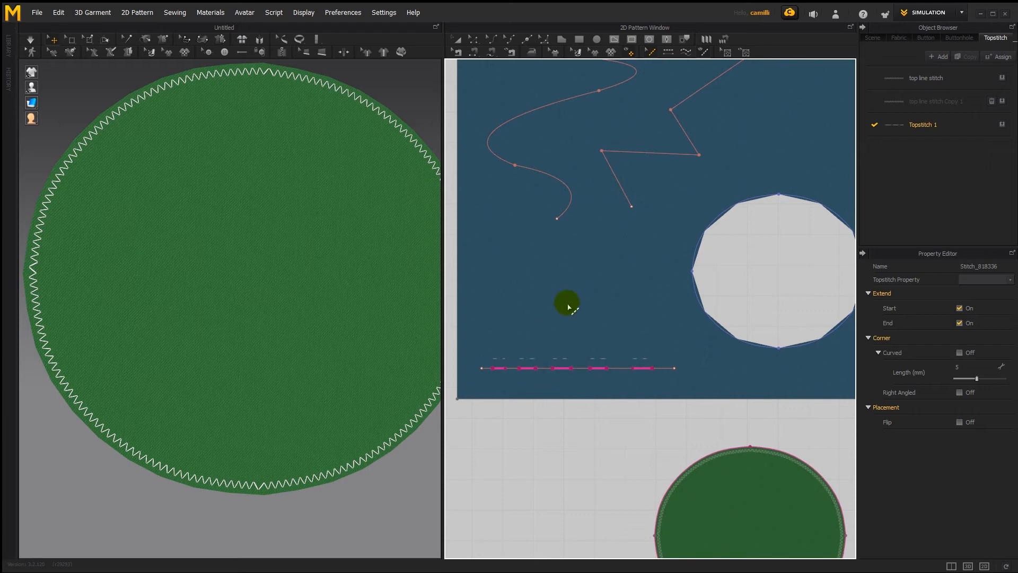
click(662, 436)
scroll(504, 373, down, 3)
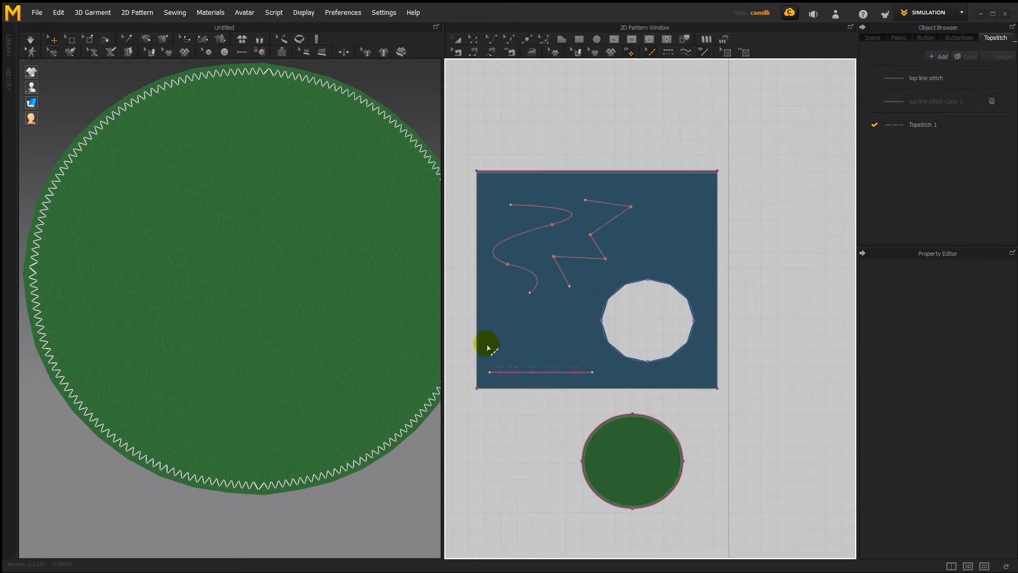
drag(539, 376, 595, 375)
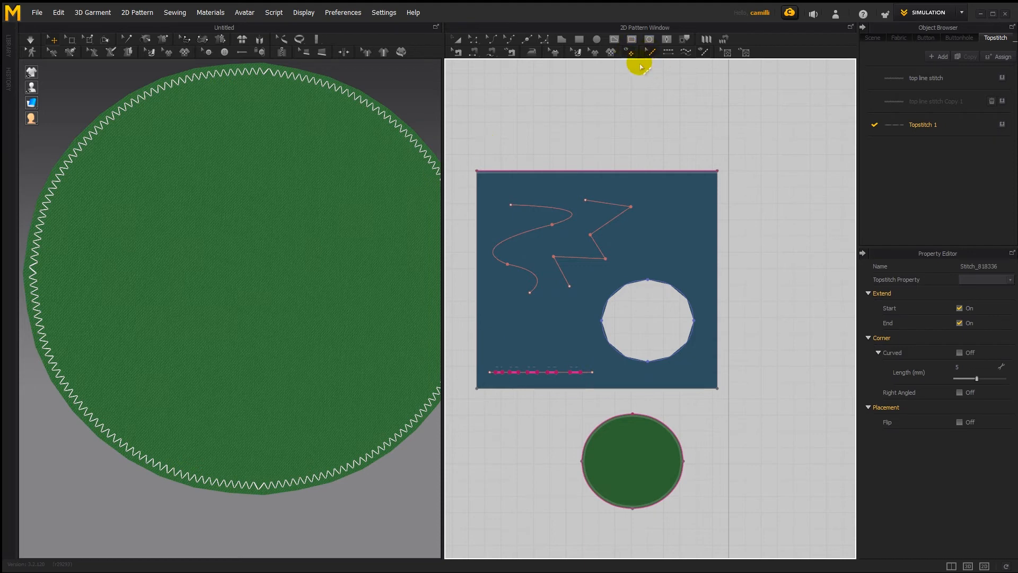
click(521, 306)
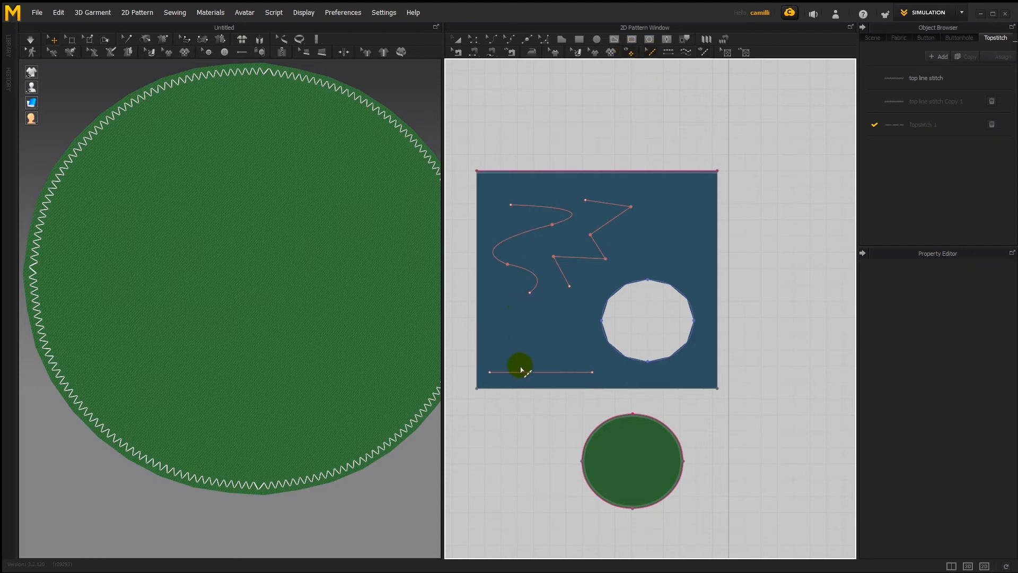
Add a short free topstitch in the Topstitch 1 style over the zigzag stitch near the start of the blue pattern's upper edge.
middle_drag(520, 377, 574, 384)
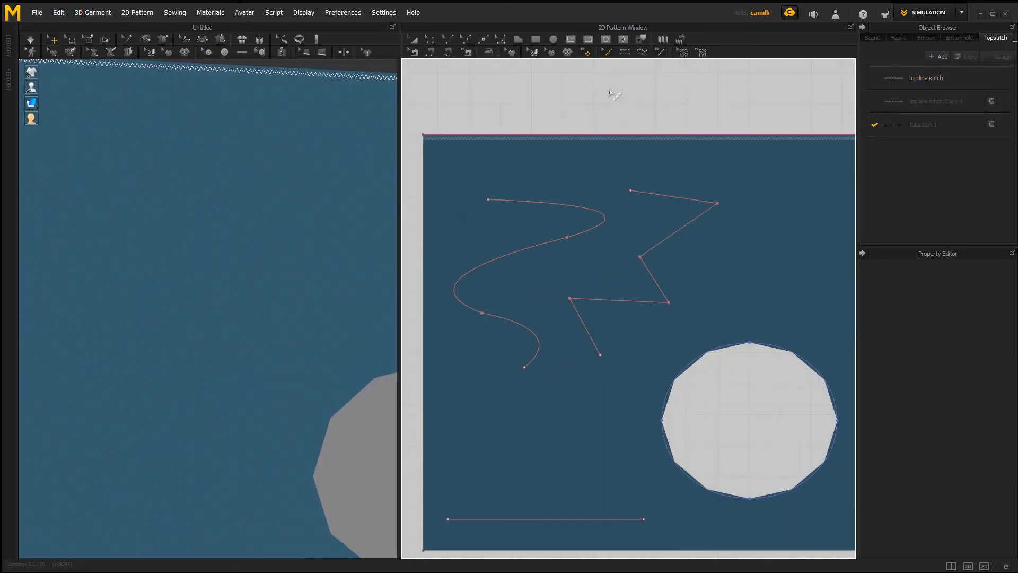
click(642, 54)
mouse_move(439, 134)
mouse_down()
mouse_move(476, 135)
mouse_move(453, 137)
mouse_up()
click(516, 135)
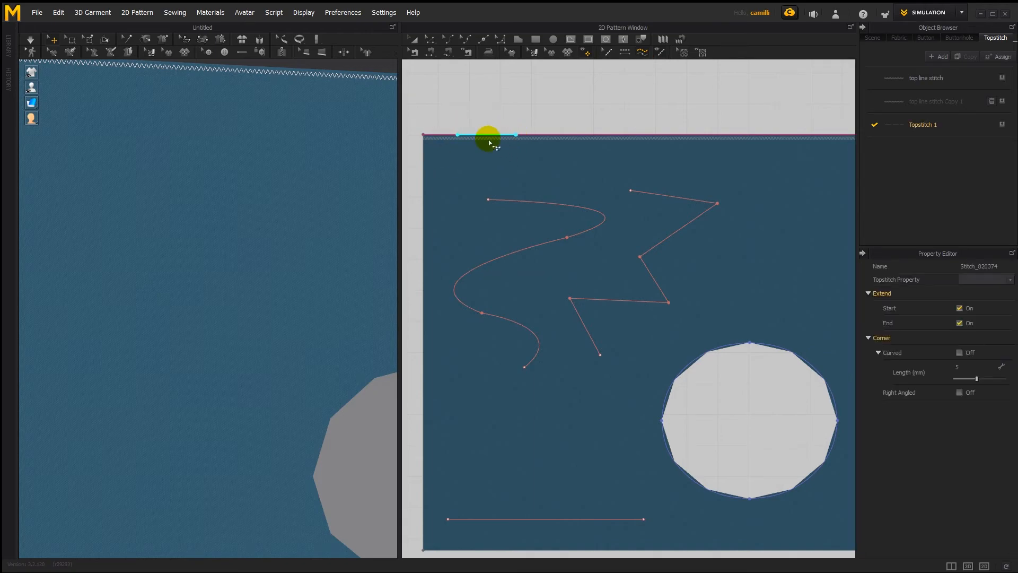
scroll(473, 154, up, 4)
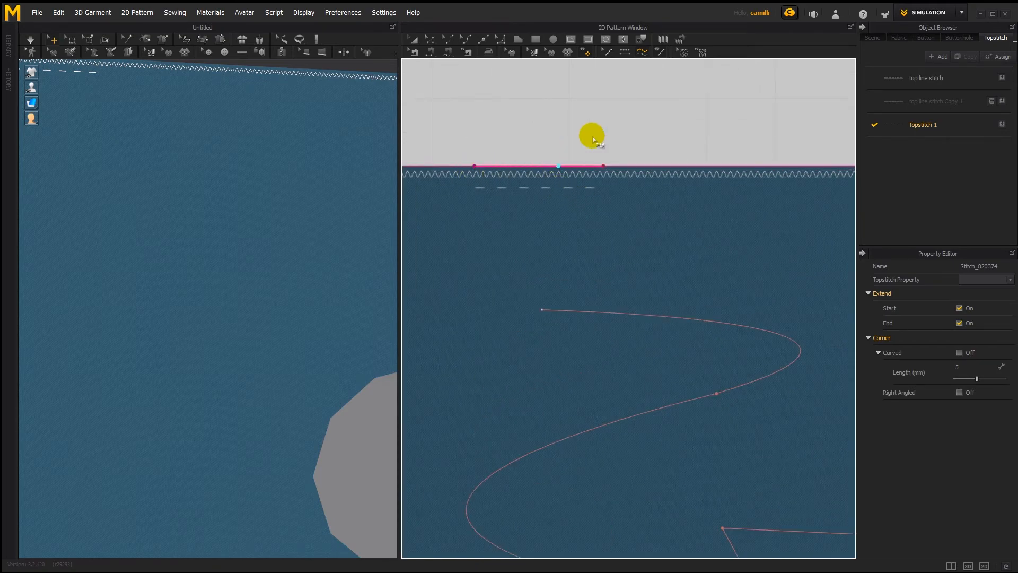
middle_drag(495, 152, 540, 162)
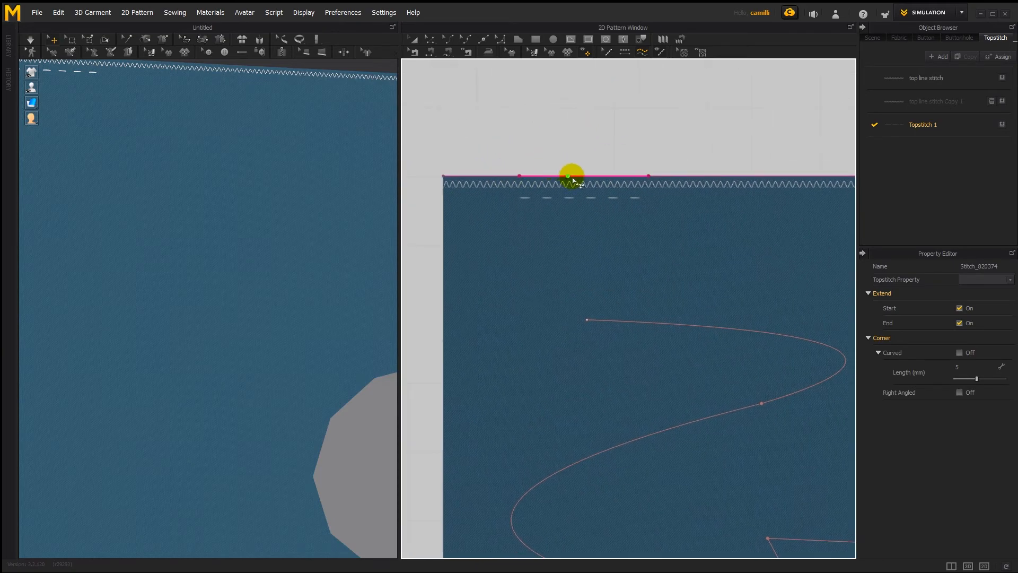
click(553, 176)
Examine the list of overlapping topstitches on the blue pattern's upper edge and the Topstitch 1 style's properties.
click(610, 52)
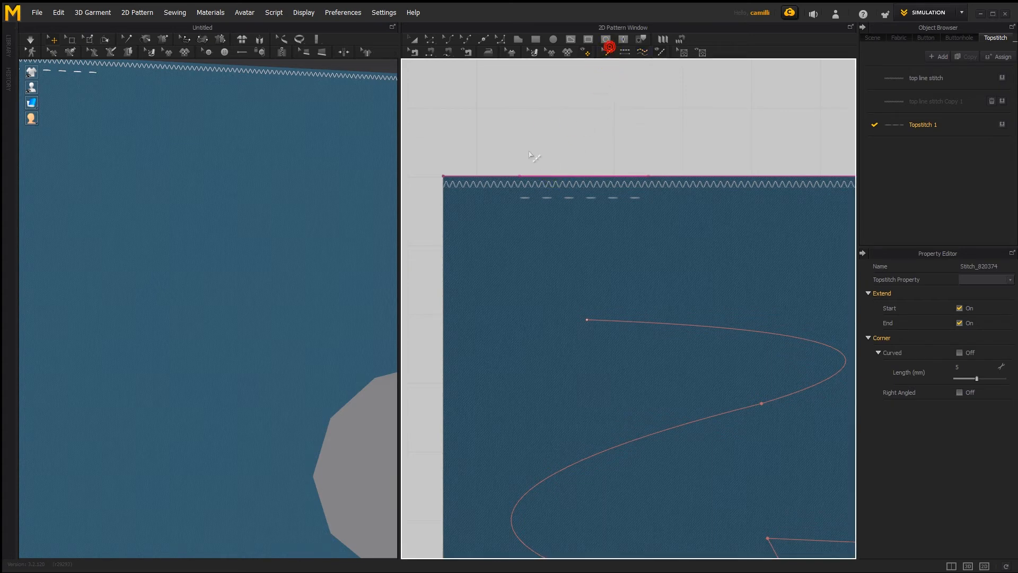
click(570, 179)
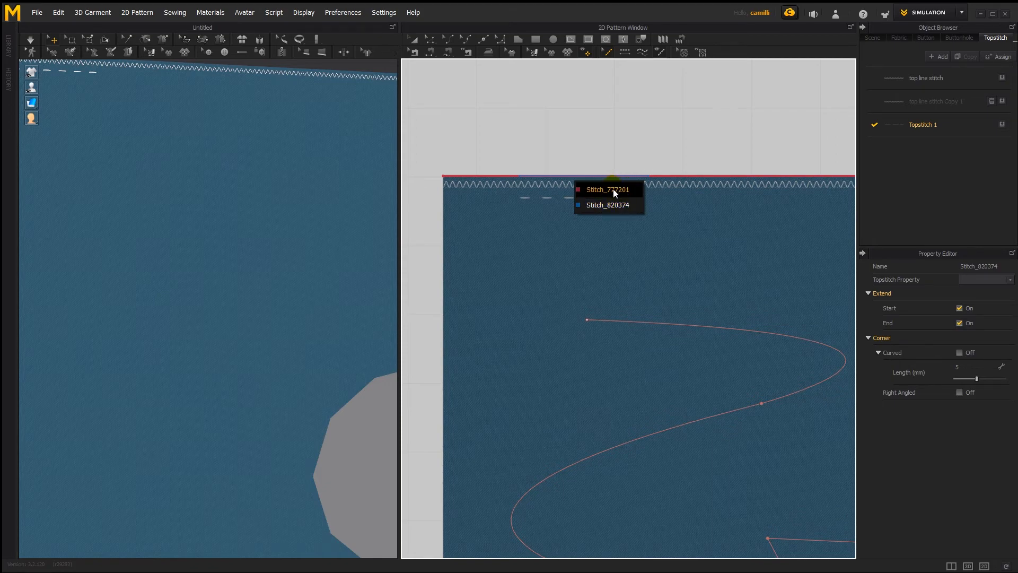
click(611, 190)
click(581, 173)
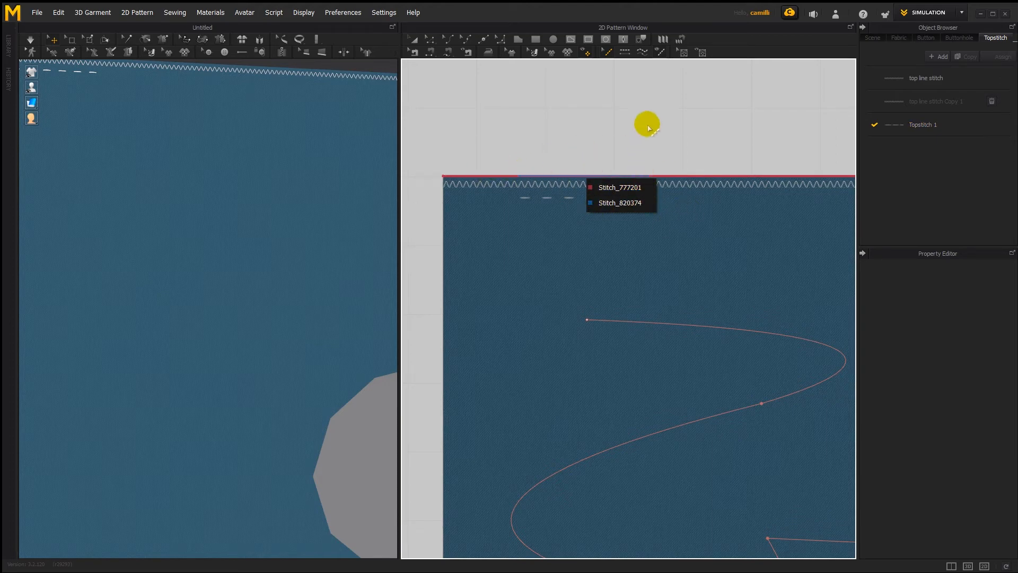
click(648, 128)
click(928, 125)
Select the full-length topstitch on the blue pattern's upper edge and rename it "long top stitch zigzag".
click(612, 176)
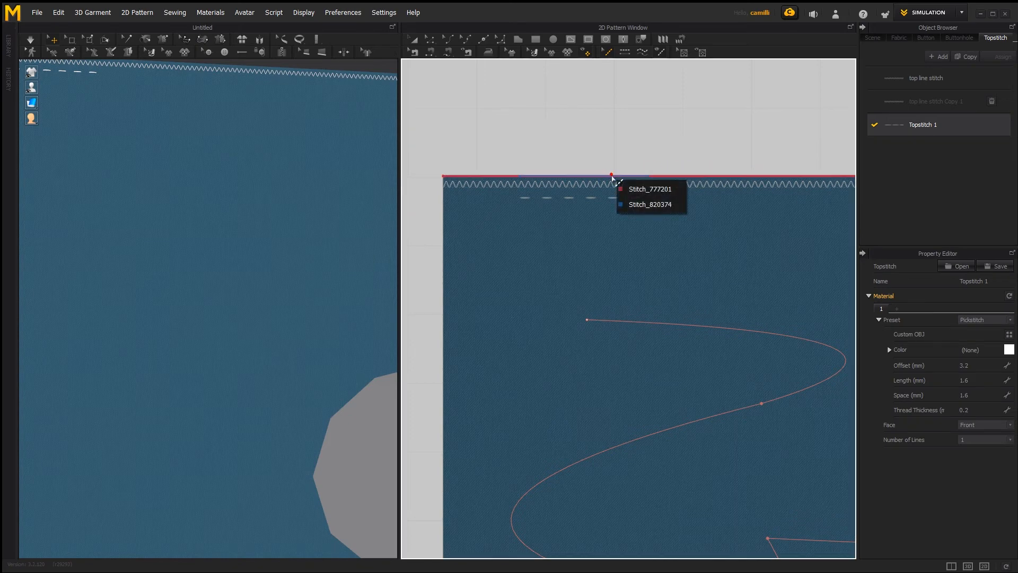
click(631, 189)
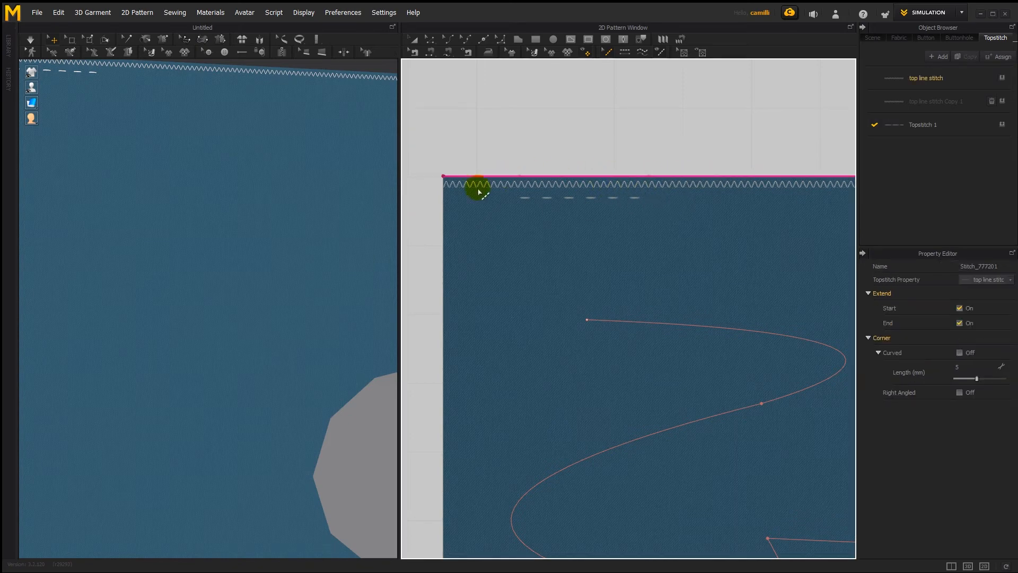
double_click(979, 266)
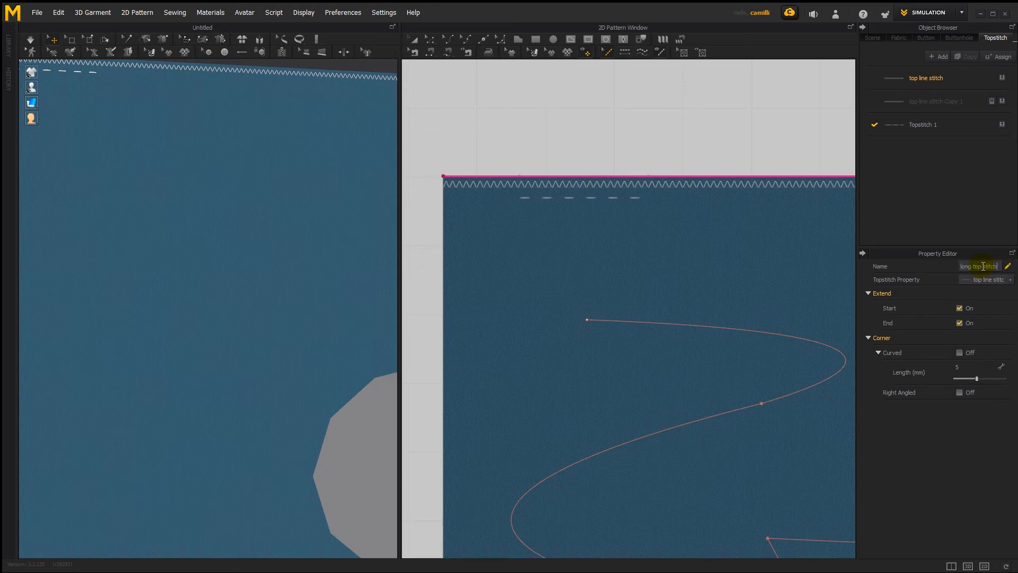
key(Return)
Select the short topstitch from the overlapping topstitches on the blue pattern's upper edge.
click(563, 193)
click(548, 175)
click(547, 178)
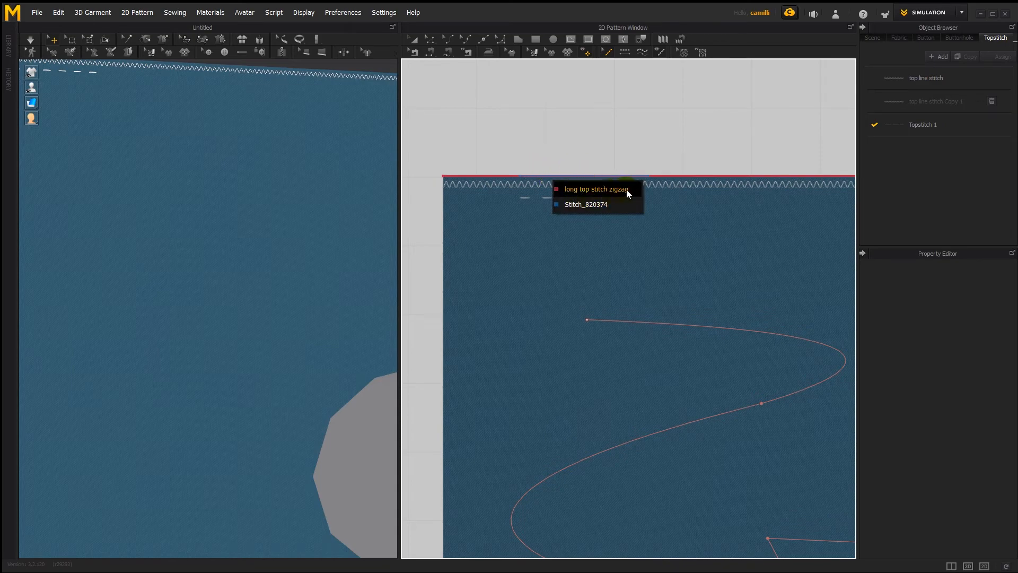
click(597, 205)
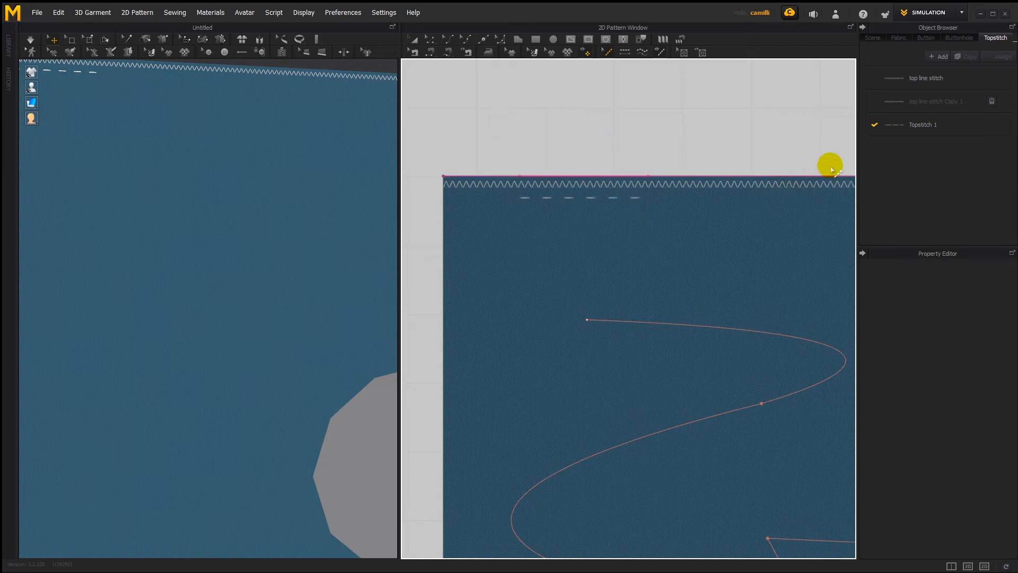
Select the blue pattern and rename it "pattern with internal lines".
click(868, 37)
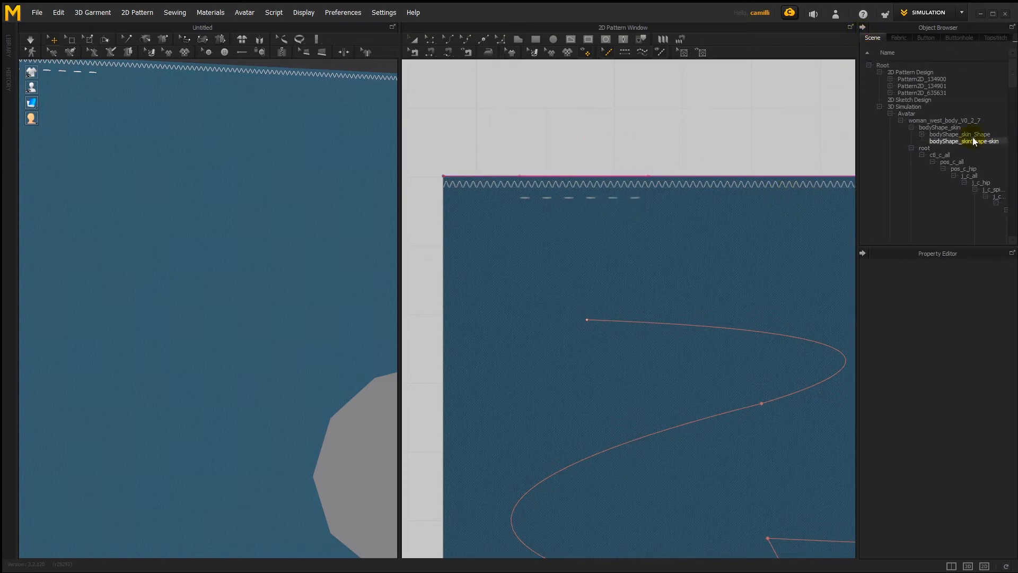
click(630, 98)
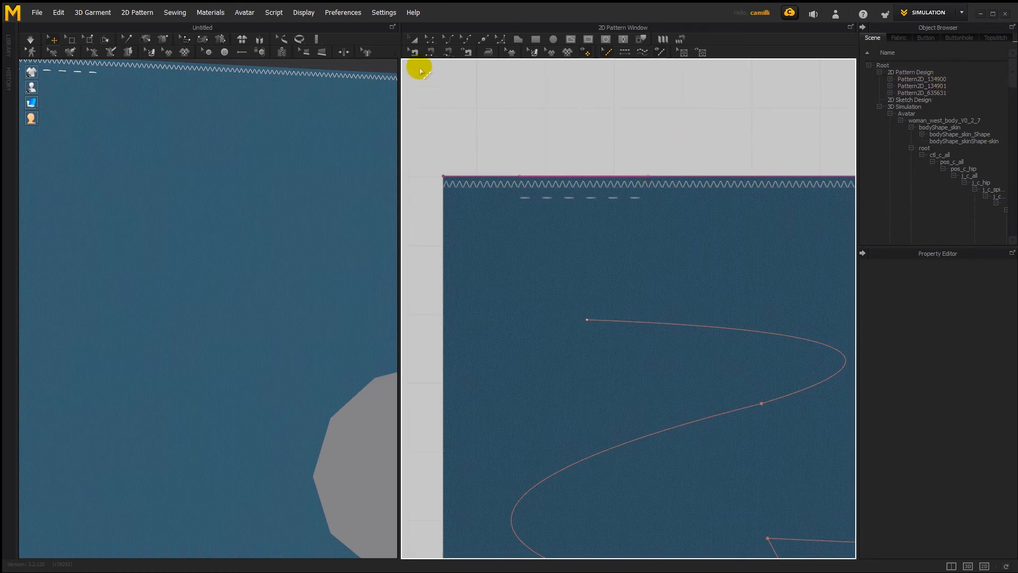
click(414, 39)
click(516, 265)
click(873, 39)
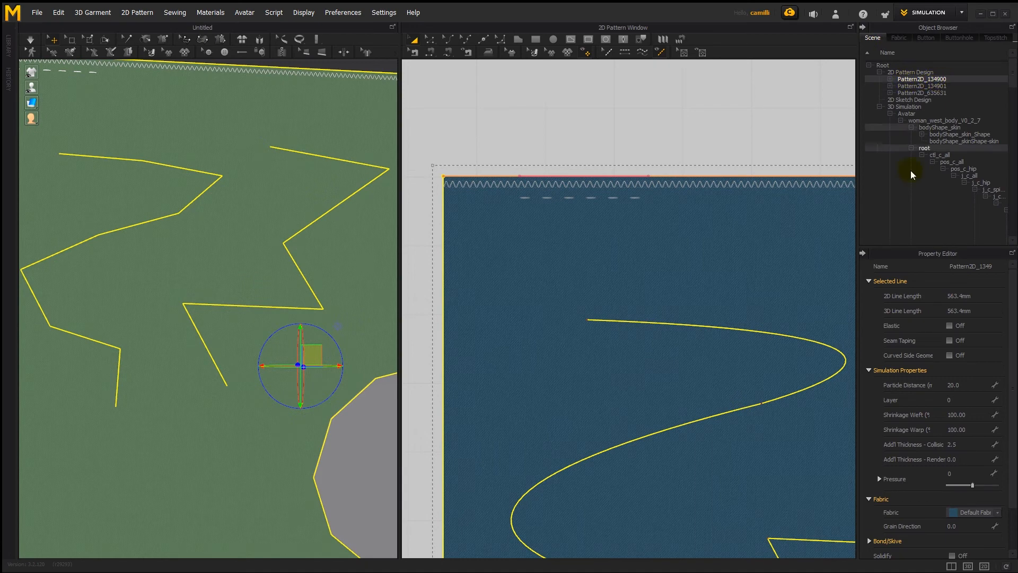
double_click(976, 266)
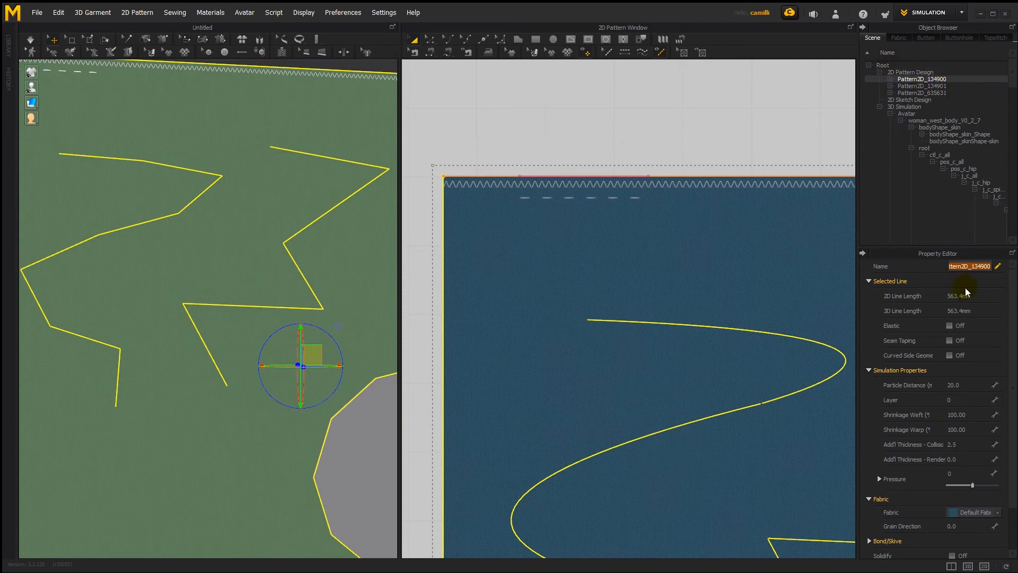
text(pattern with internal lines)
key(Return)
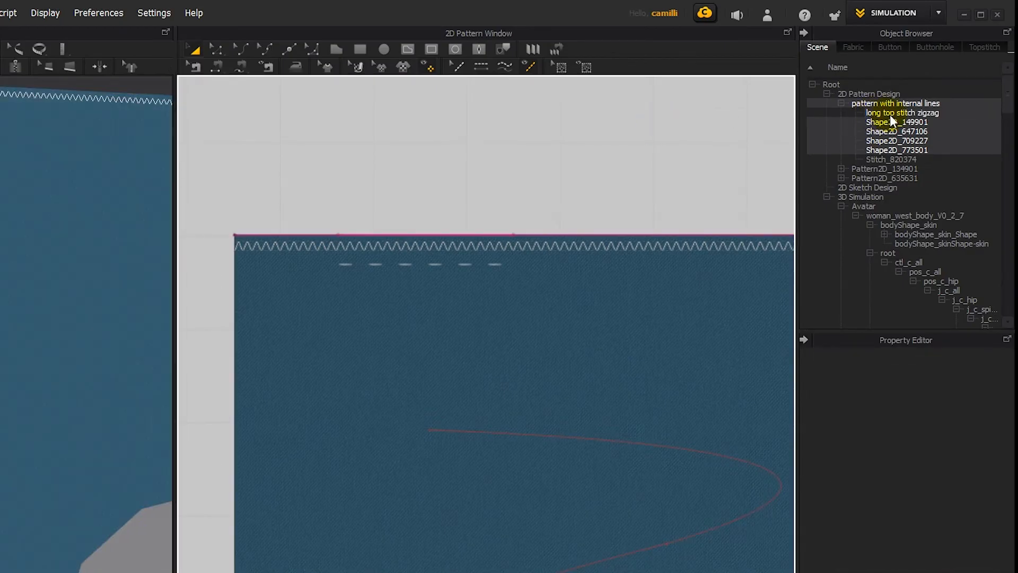
Select "long top stitch zigzag" in the scene tree and examine its properties and the available topstitch styles.
click(889, 113)
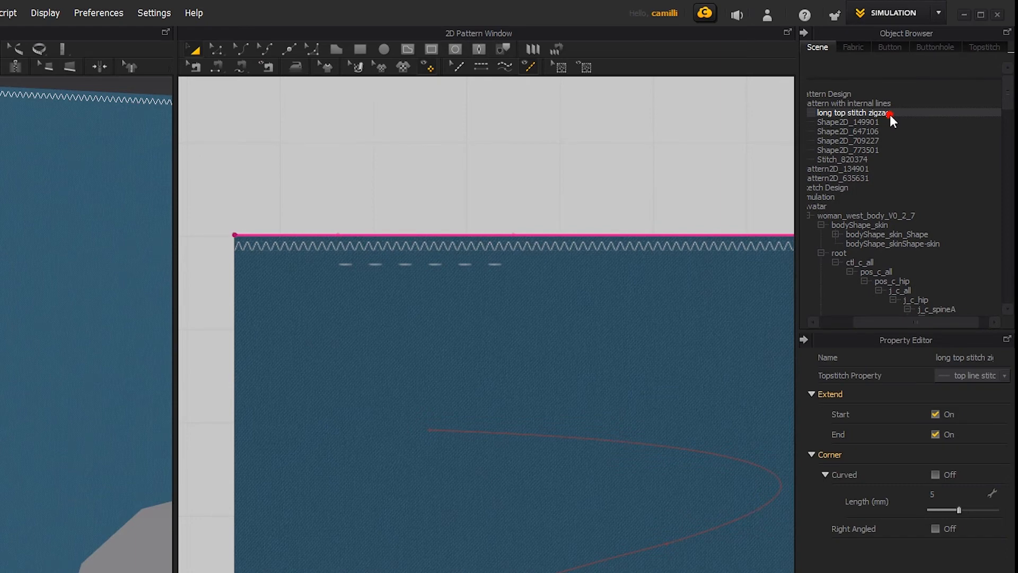
drag(861, 324, 856, 325)
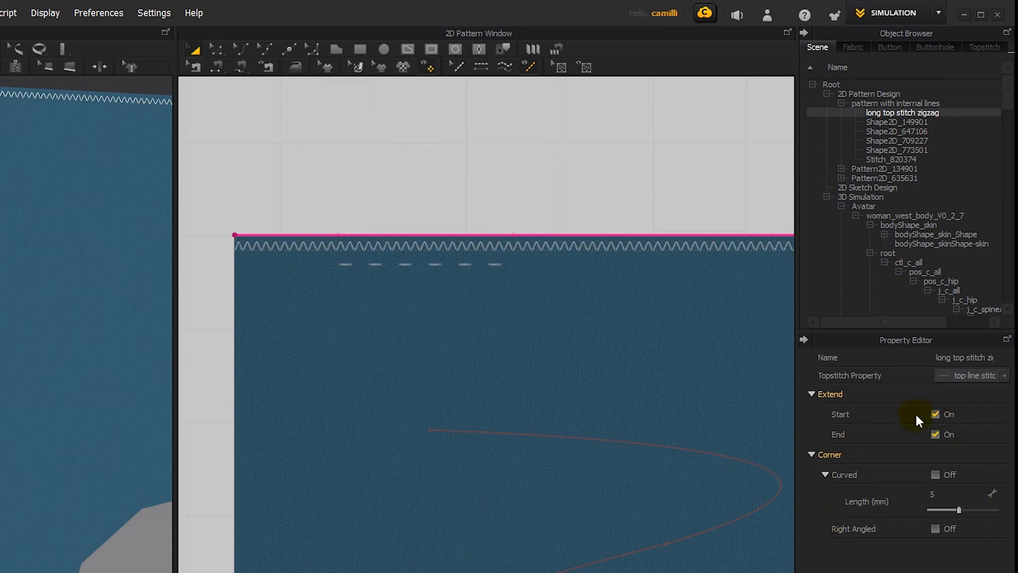
click(959, 374)
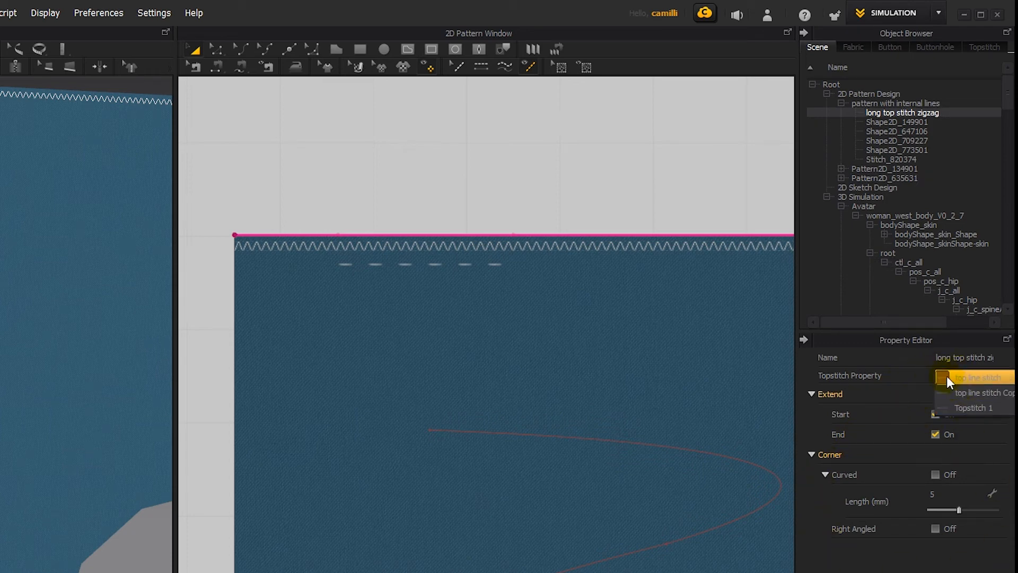
click(947, 376)
click(980, 48)
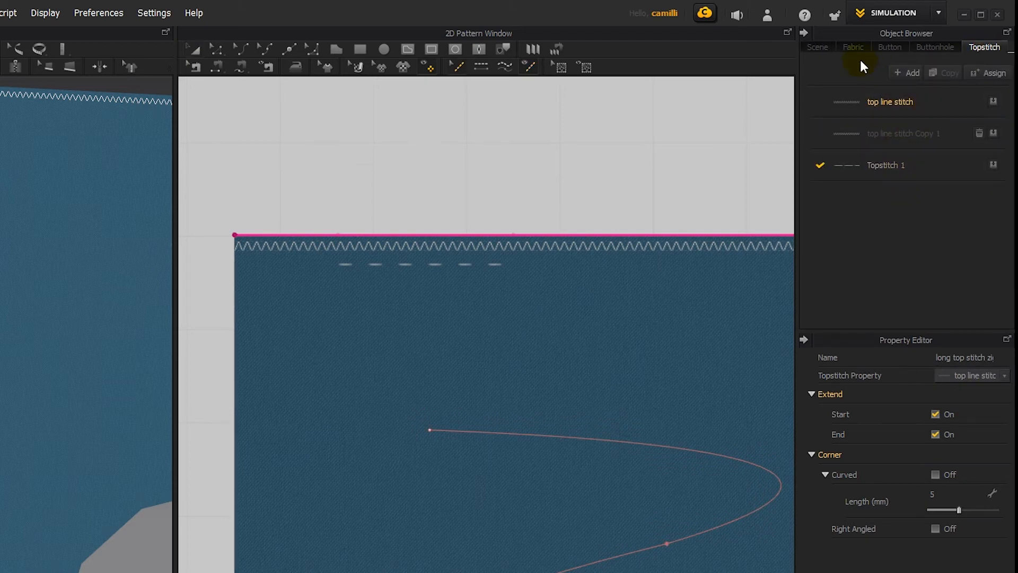
click(815, 47)
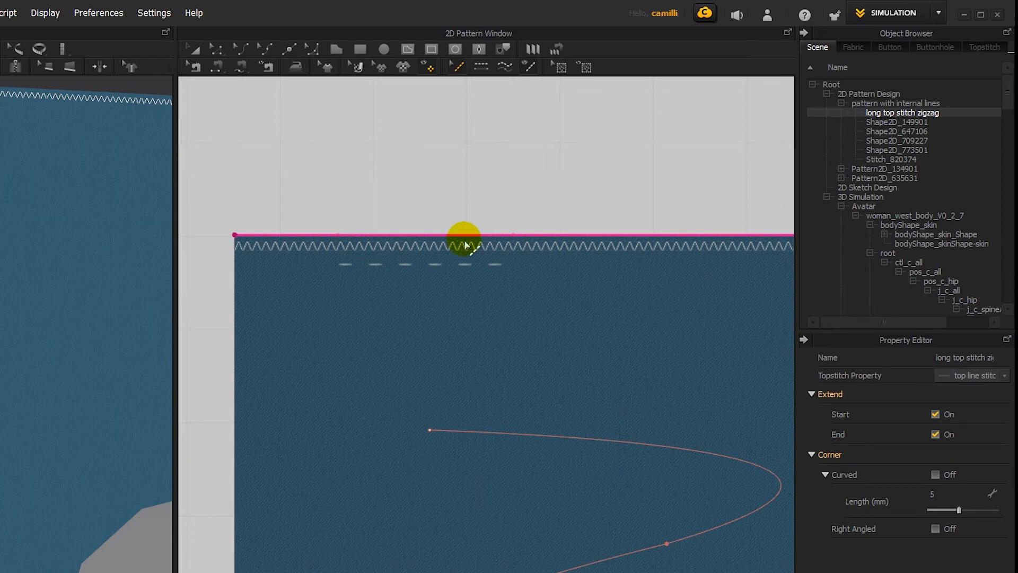
Assign the Topstitch 1 style to the "long top stitch zigzag" topstitch.
click(964, 377)
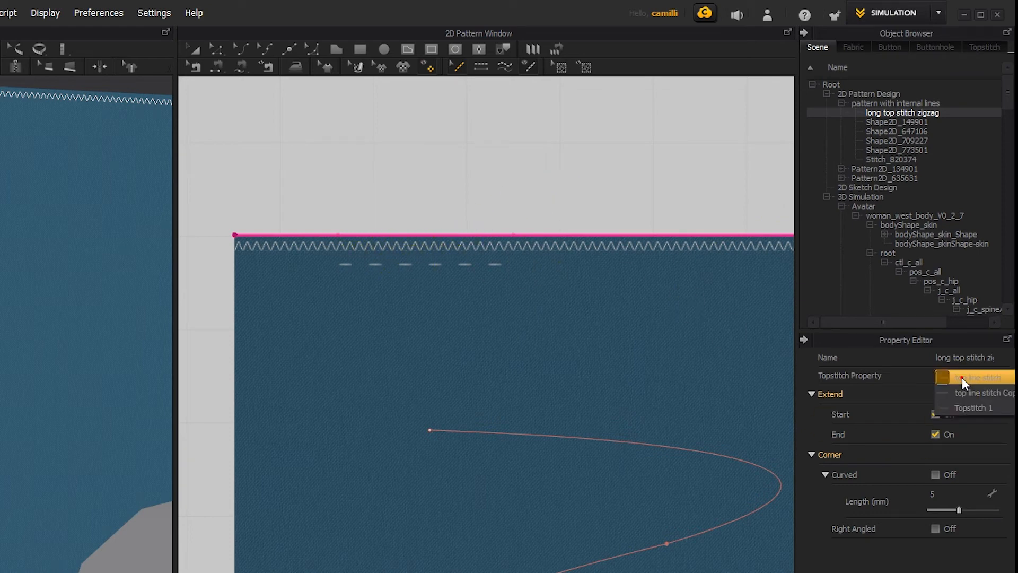
click(968, 407)
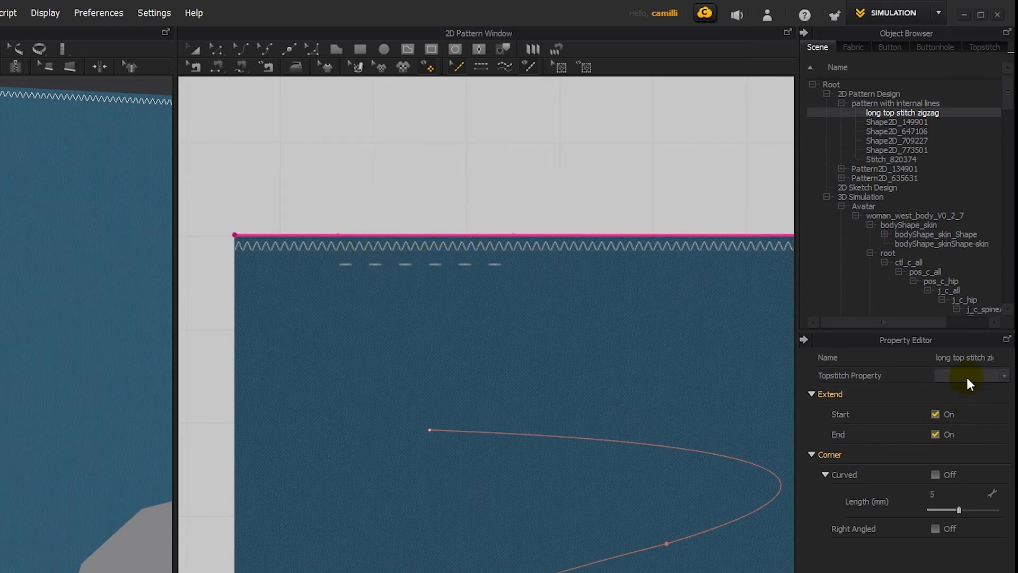
scroll(664, 345, down, 3)
middle_drag(664, 346, 518, 337)
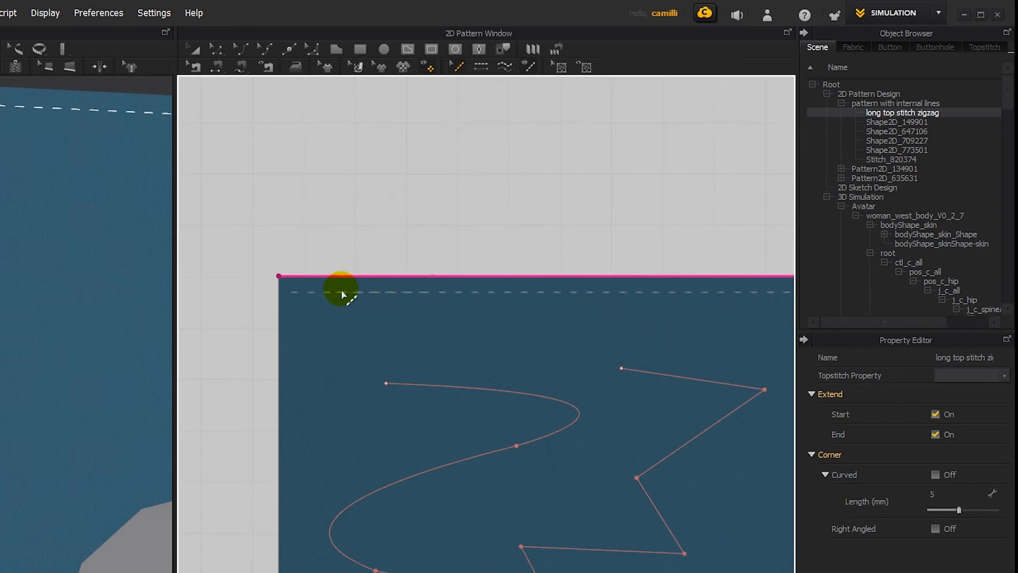
Change the style of the "long top stitch zigzag" topstitch to "top line stitch Copy 1".
click(955, 378)
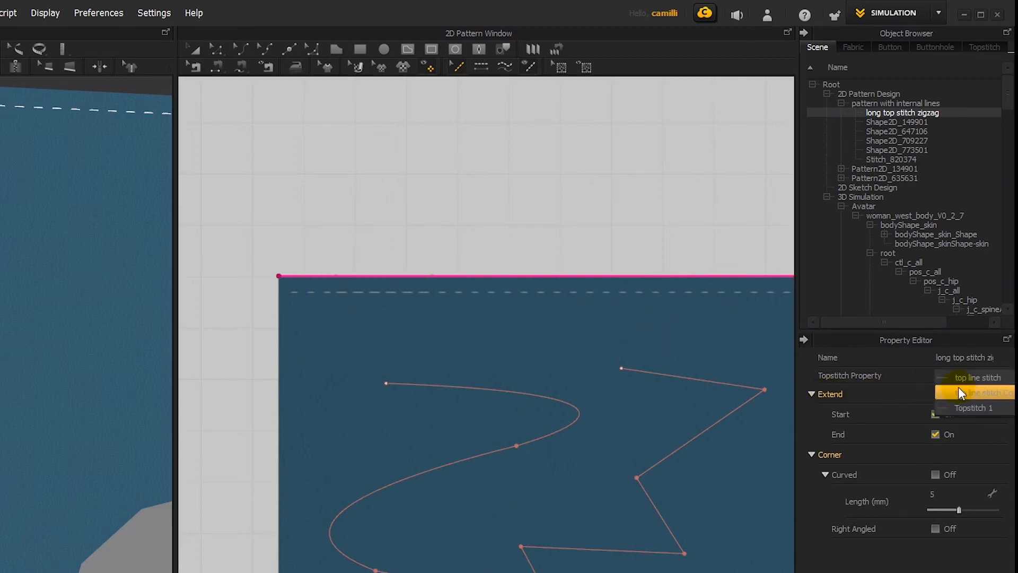
click(962, 393)
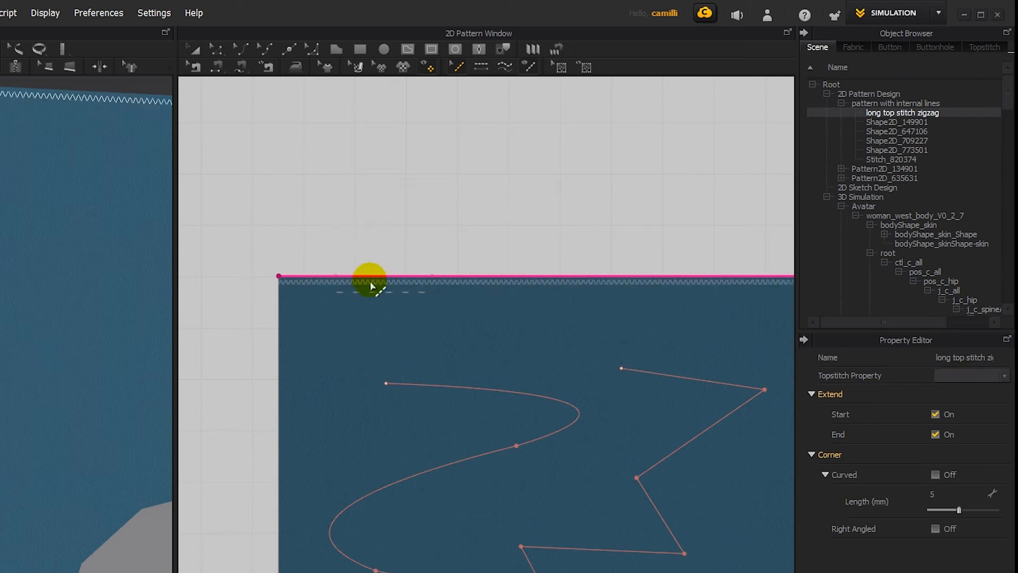
scroll(386, 281, up, 1)
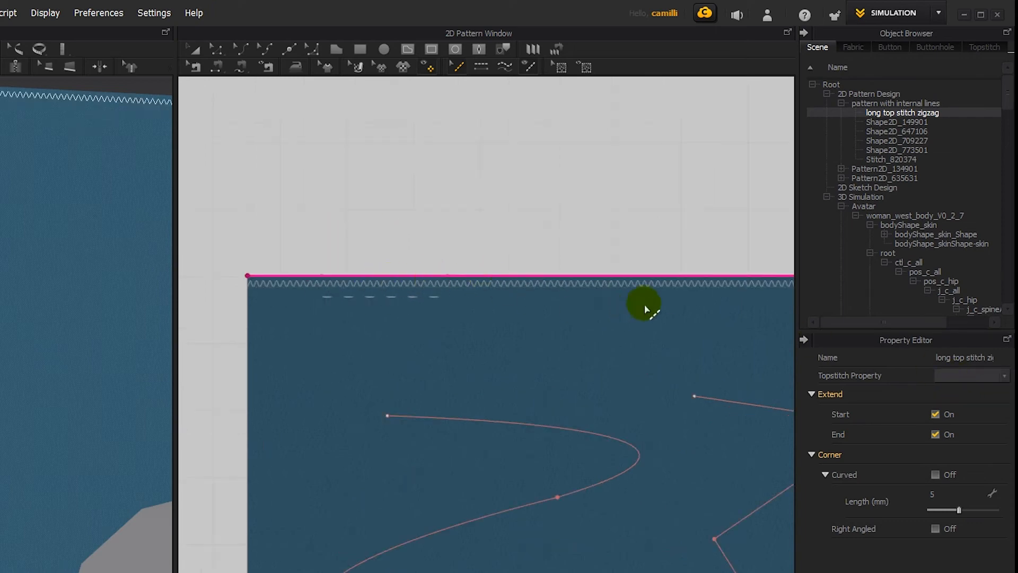
Select the short topstitch in the scene tree and rename it "short top stitch".
click(892, 159)
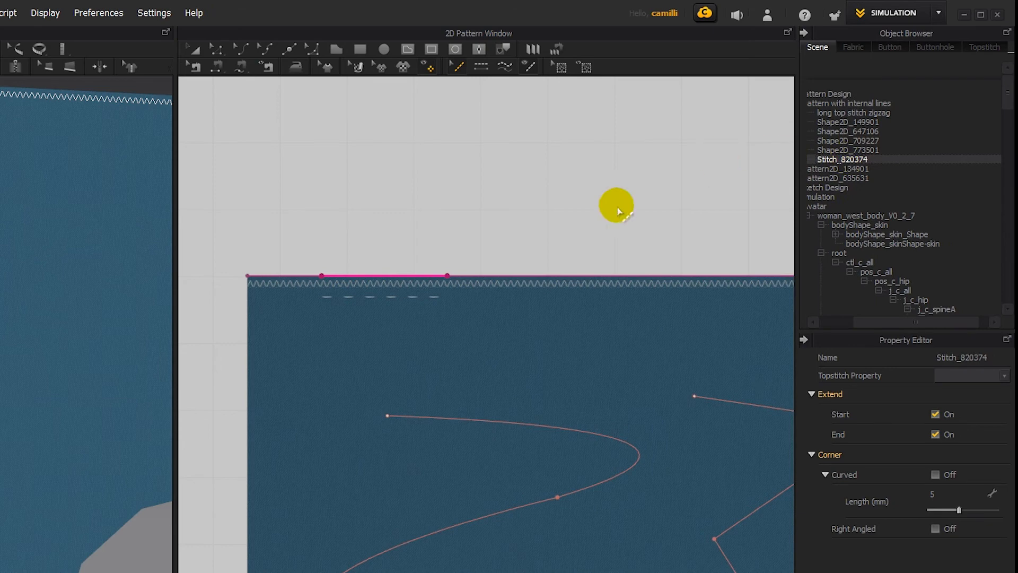
text(short top stitch)
key(Return)
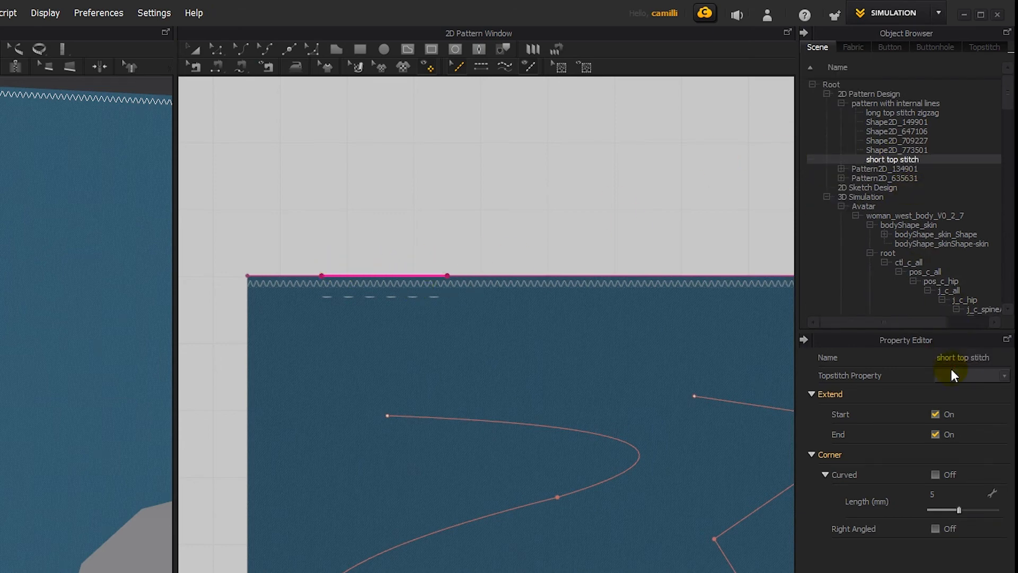
Delete the short and long topstitches from the blue pattern's upper edge.
double_click(872, 159)
key(Return)
key(Delete)
drag(886, 324, 851, 323)
click(512, 217)
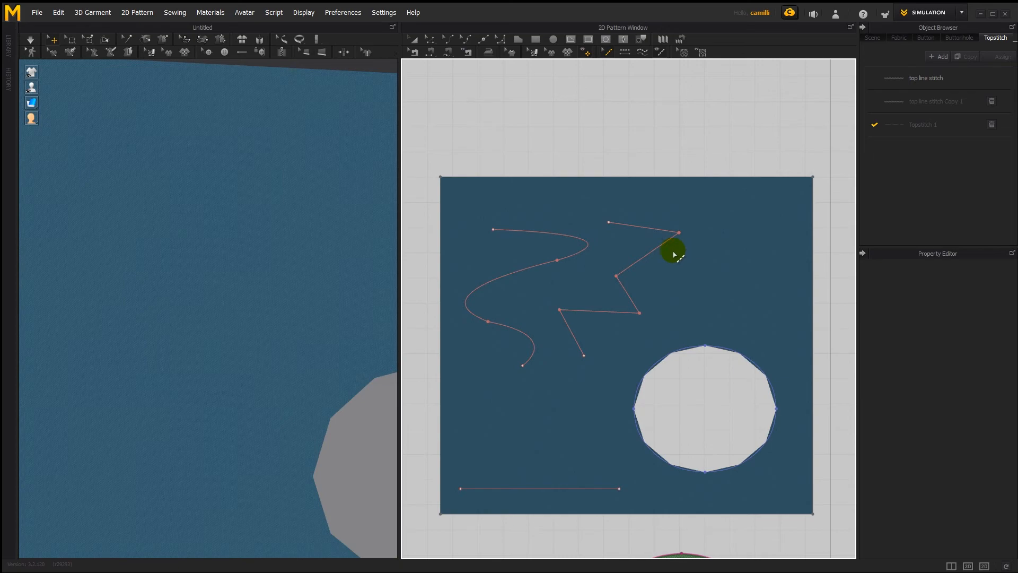
Add a free topstitch in the Topstitch 1 style from the curved internal line's upper end to its left bend.
click(642, 52)
click(493, 230)
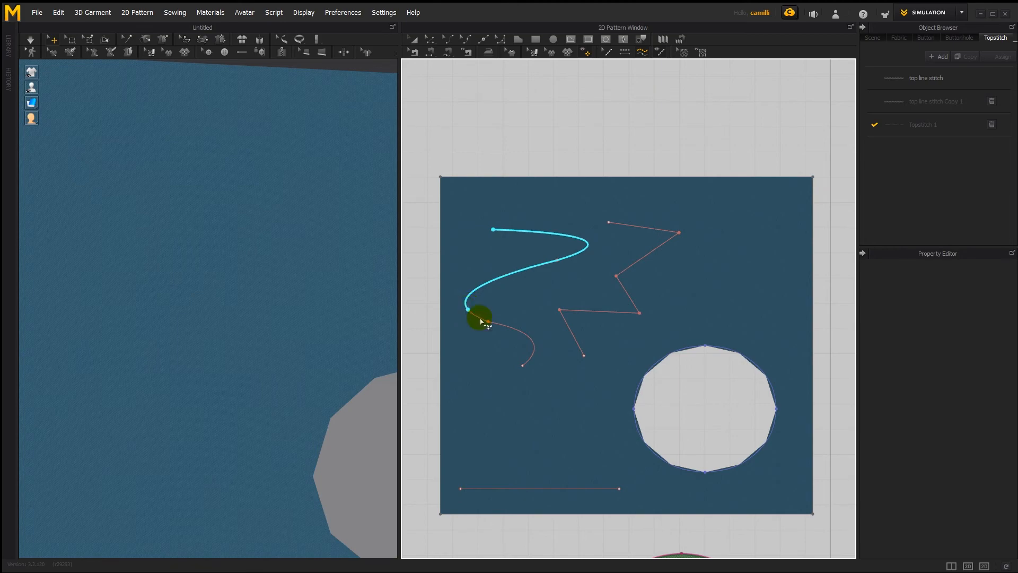
click(468, 309)
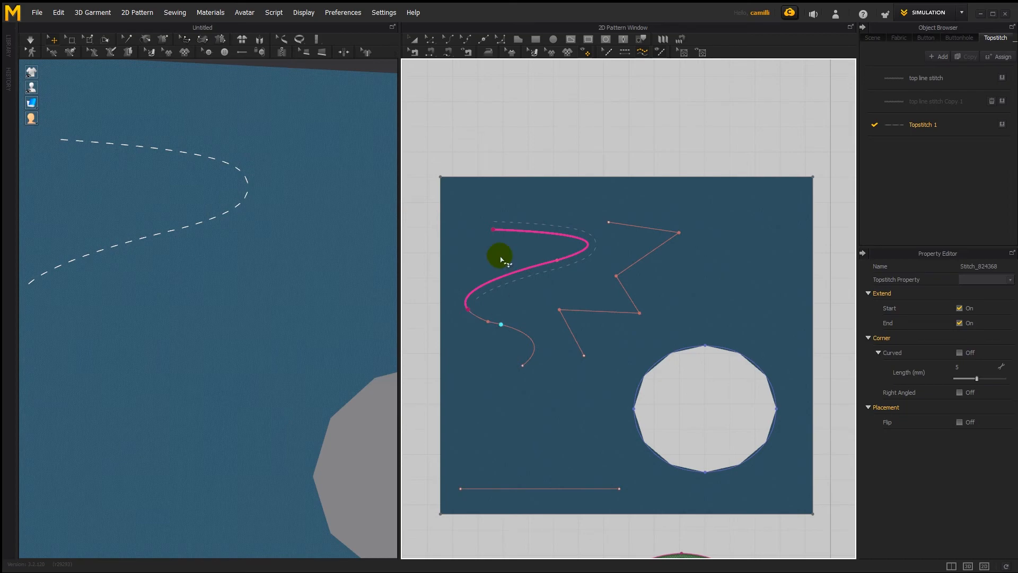
Extend the curved line's topstitch from its left bend to the lower end of the internal line.
click(606, 53)
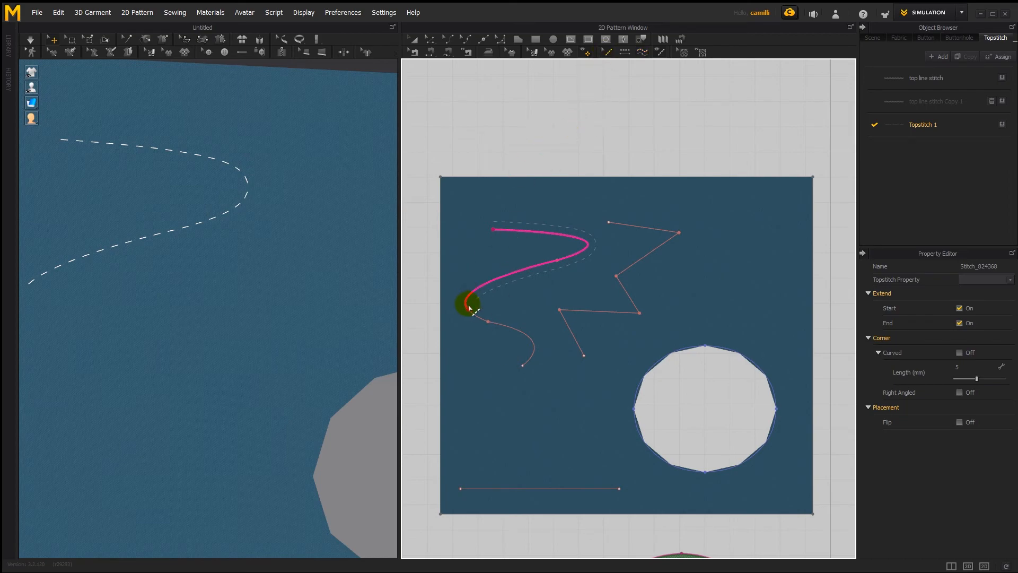
click(522, 159)
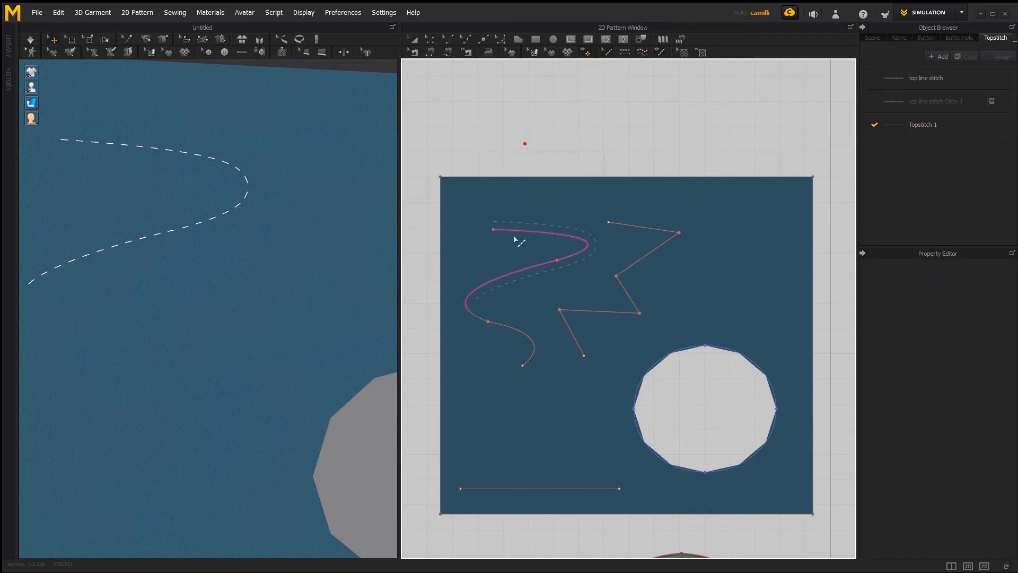
click(468, 314)
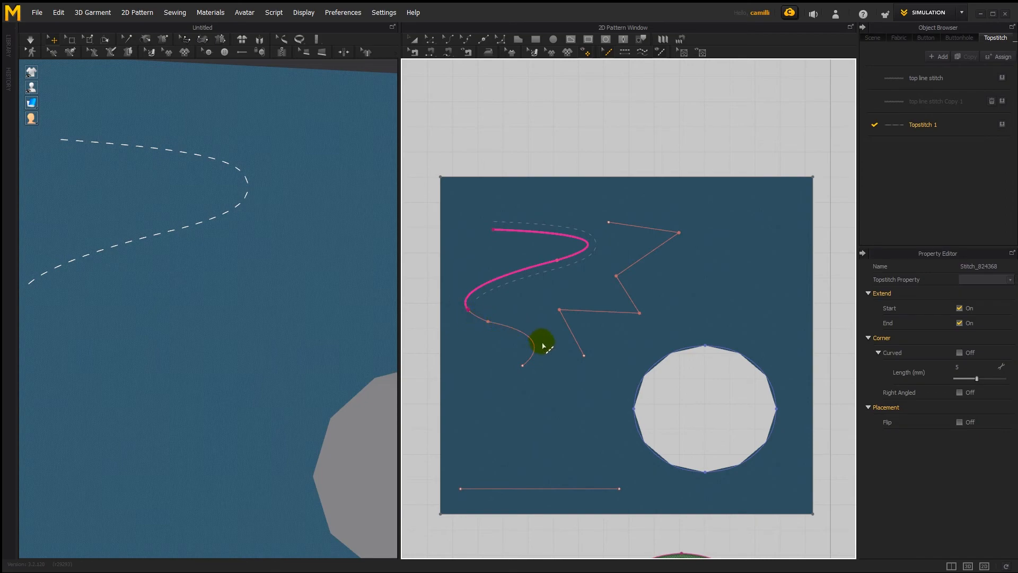
mouse_move(468, 313)
mouse_down()
mouse_move(485, 312)
mouse_move(522, 345)
mouse_move(522, 365)
mouse_up()
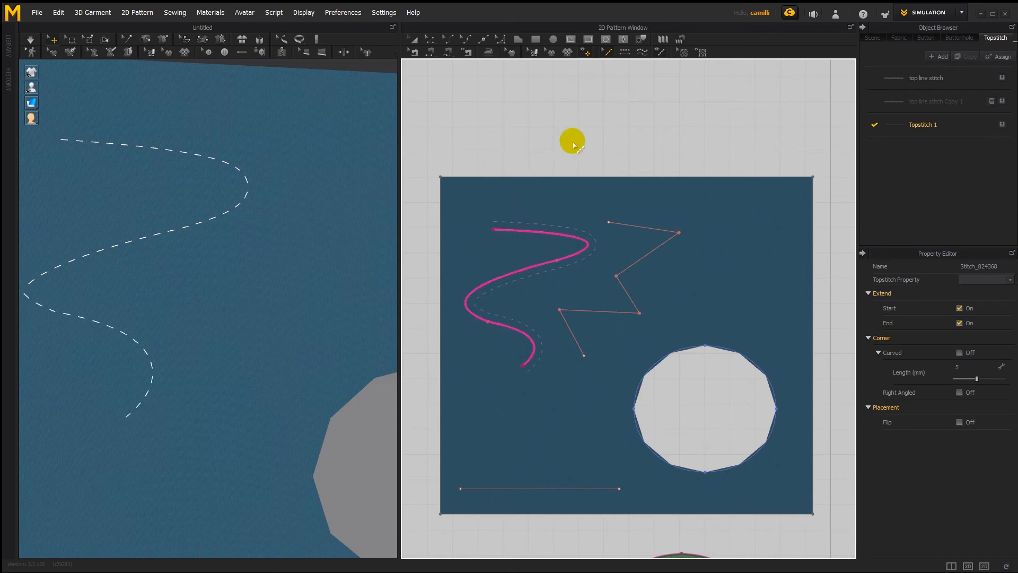
click(571, 139)
Add a Topstitch 1 segment topstitch to the angular internal line's upper segment and extend it to the line's lower end.
click(646, 226)
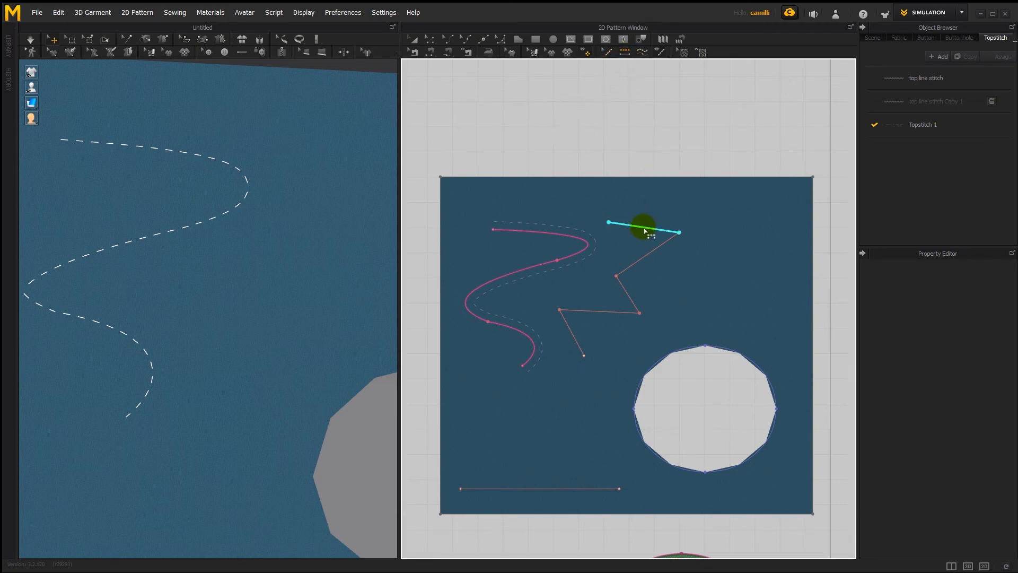
drag(681, 227, 598, 229)
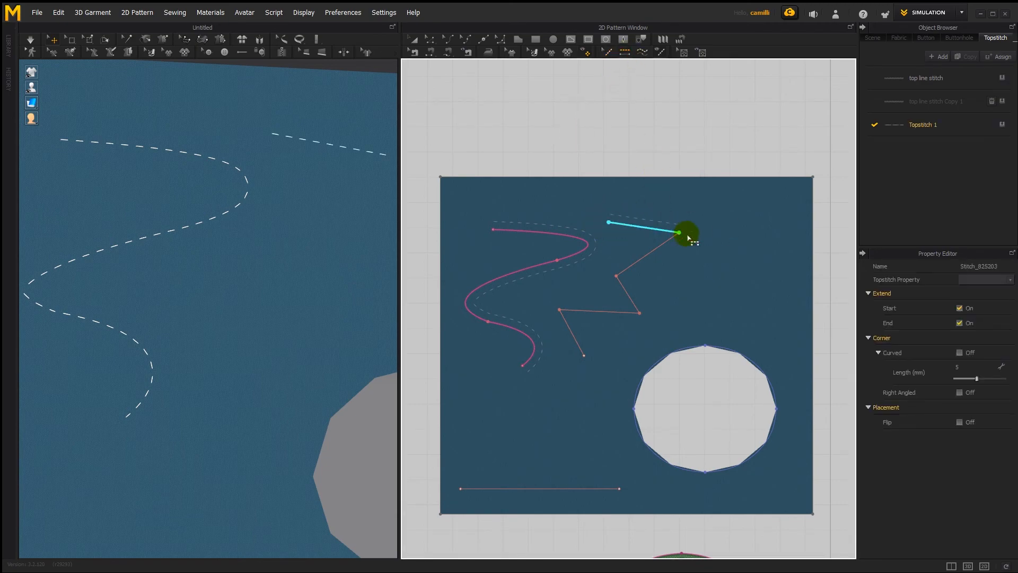
click(603, 55)
click(677, 232)
mouse_move(666, 243)
mouse_down()
mouse_move(618, 309)
mouse_move(574, 316)
mouse_move(566, 329)
mouse_move(584, 354)
mouse_up()
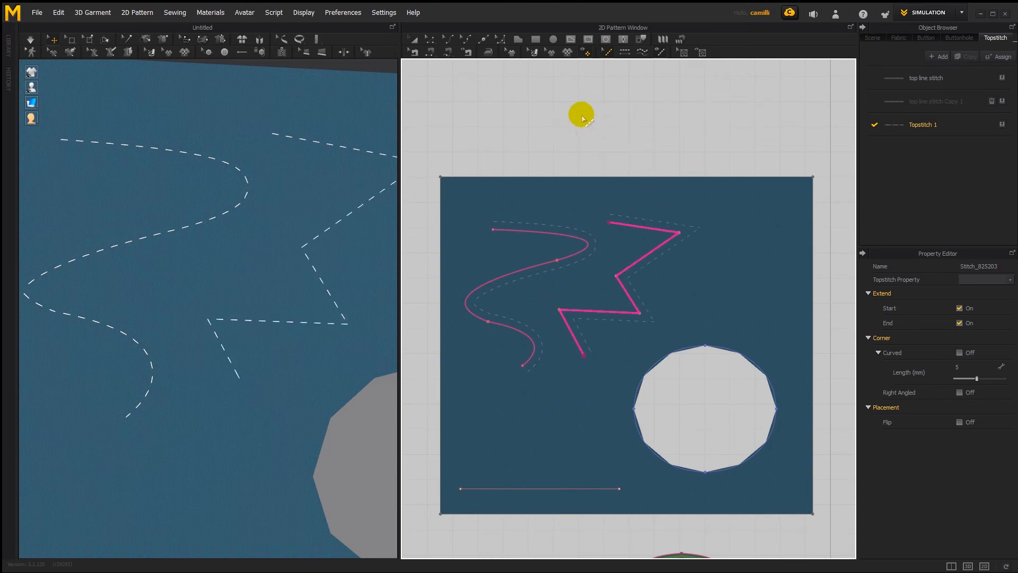
Turn on curved corners with a length of 1 mm for both internal-line topstitches.
scroll(295, 232, down, 3)
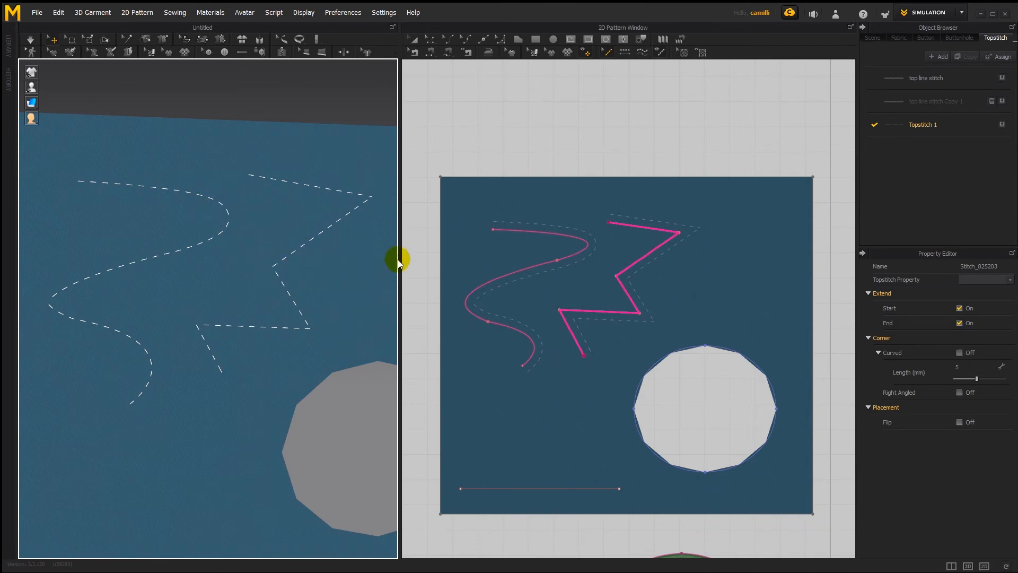
scroll(589, 286, up, 3)
middle_drag(591, 292, 645, 307)
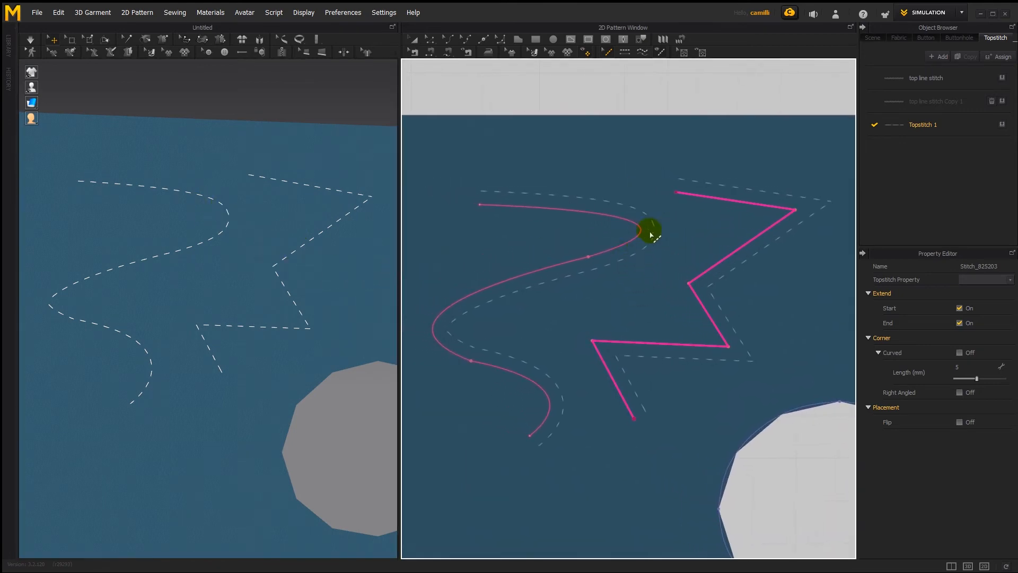
click(609, 54)
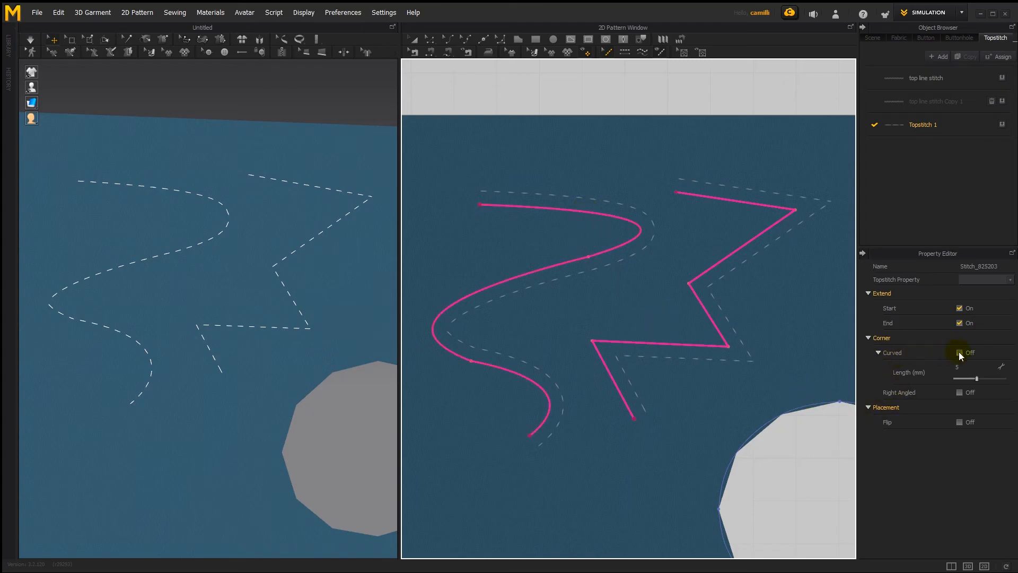
click(961, 366)
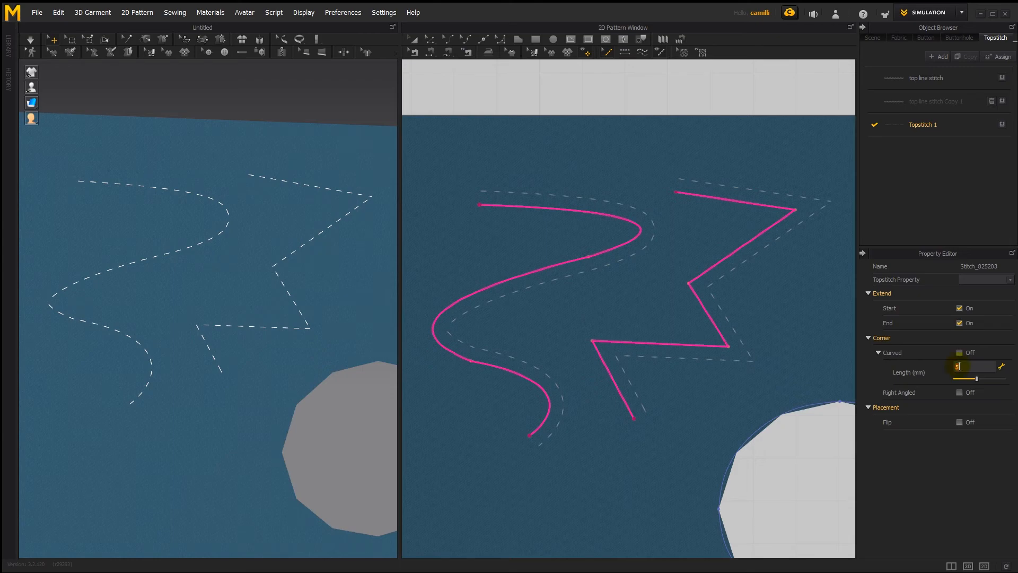
key(Return)
click(960, 353)
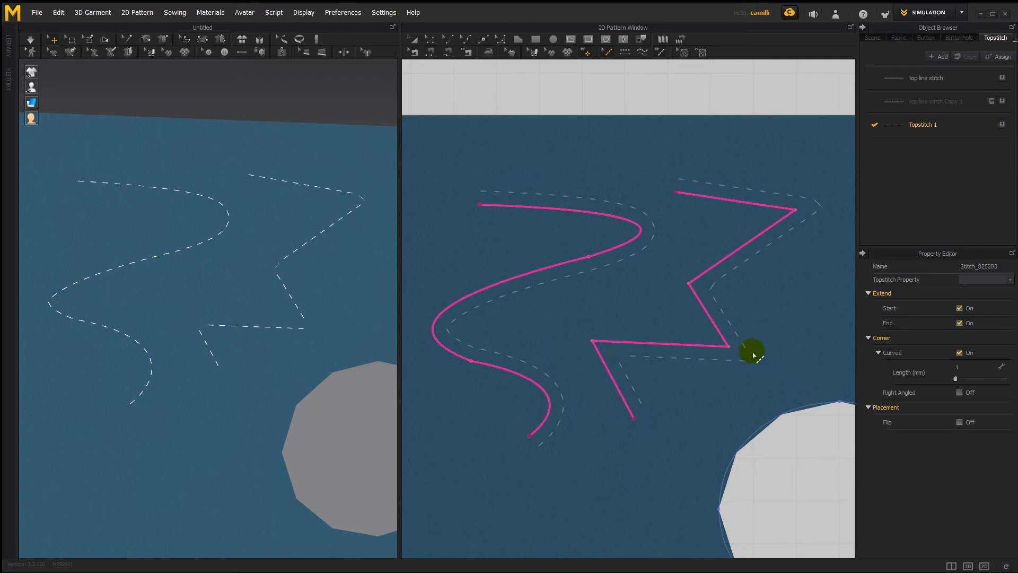
Try gradually longer curved corner lengths on both internal-line topstitches, then turn curved corners off.
click(957, 378)
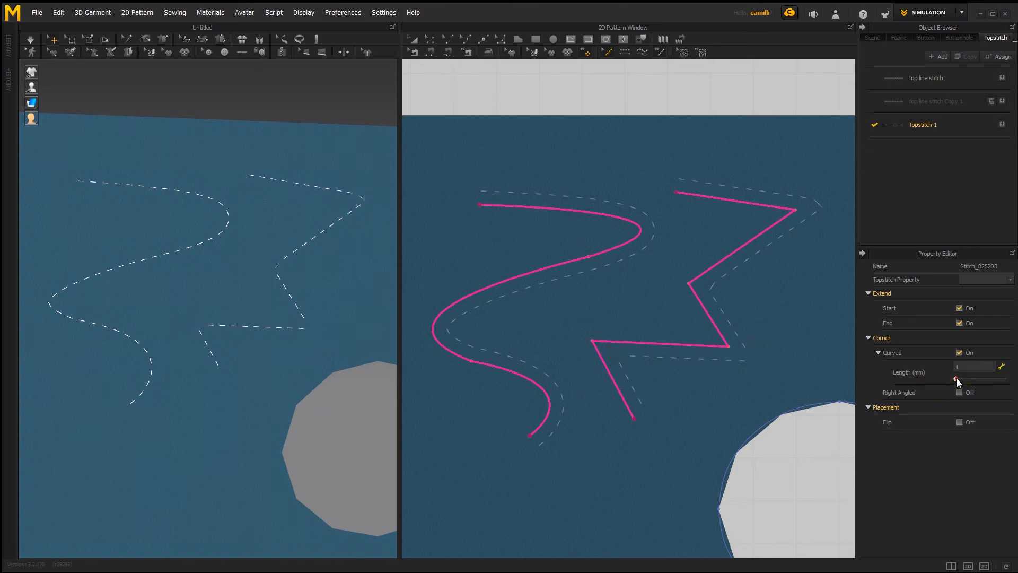
drag(960, 378, 961, 376)
drag(964, 377, 965, 379)
drag(988, 378, 1008, 380)
click(959, 353)
click(960, 353)
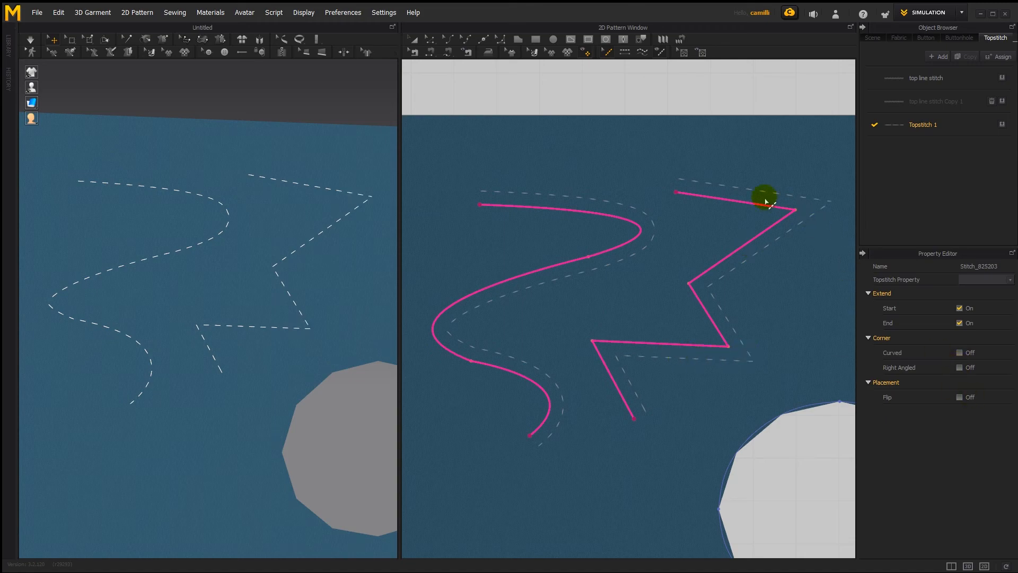
Turn on curved corners for both internal-line topstitches and compare right-angled corners on and off at lengths of 3 mm and 5 mm.
click(959, 352)
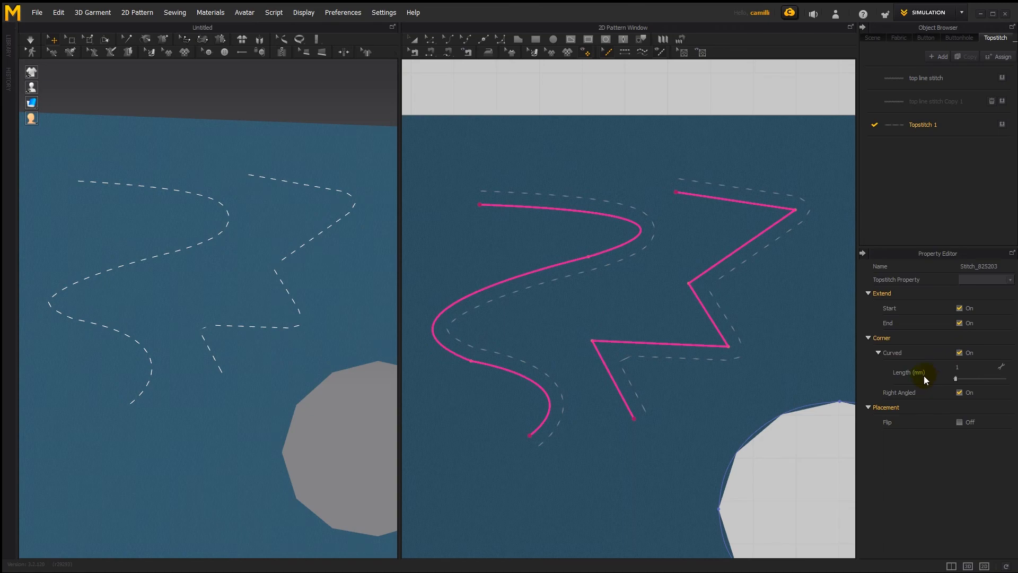
drag(955, 378, 966, 378)
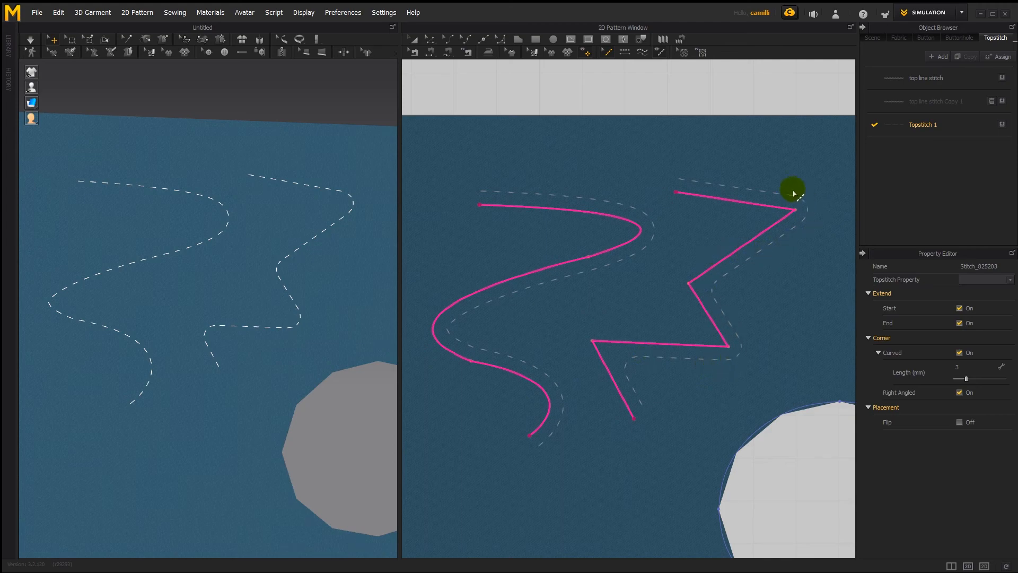
click(959, 393)
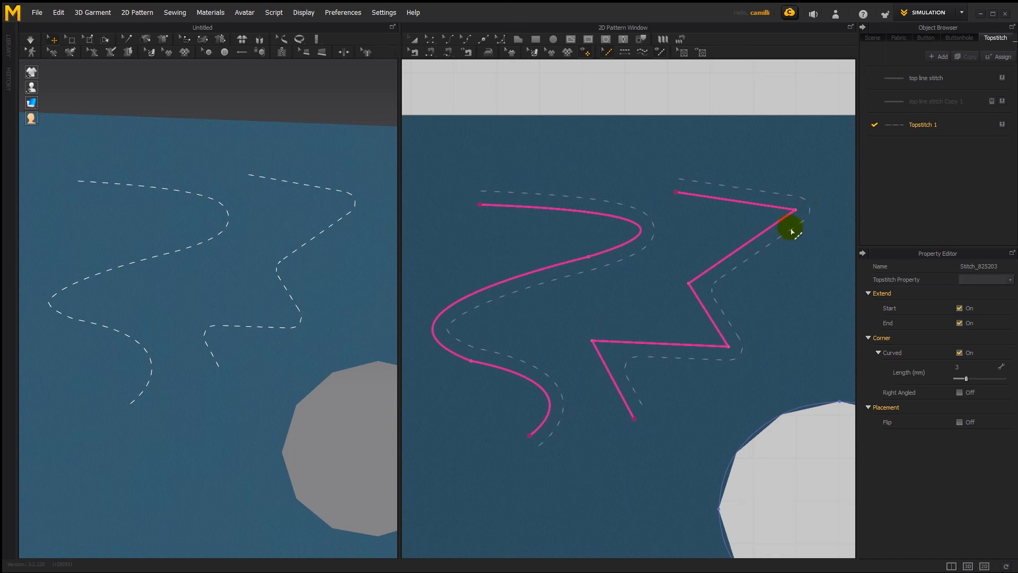
click(960, 392)
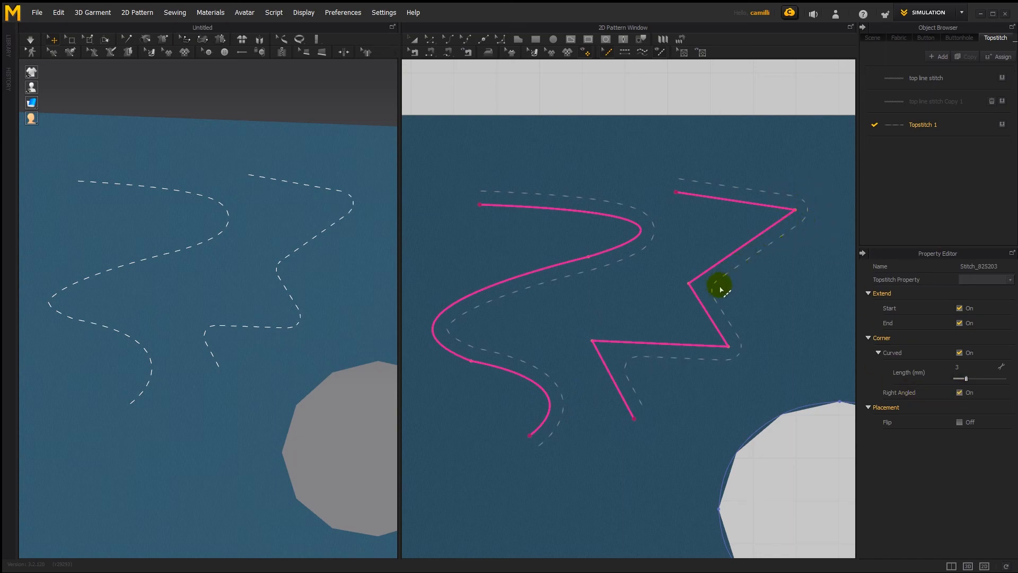
click(960, 392)
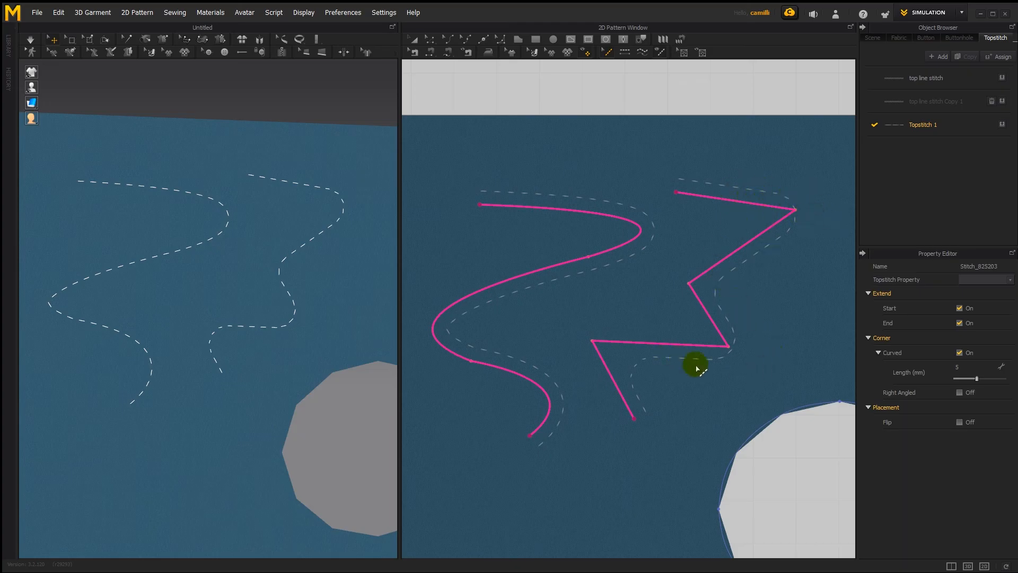
click(960, 393)
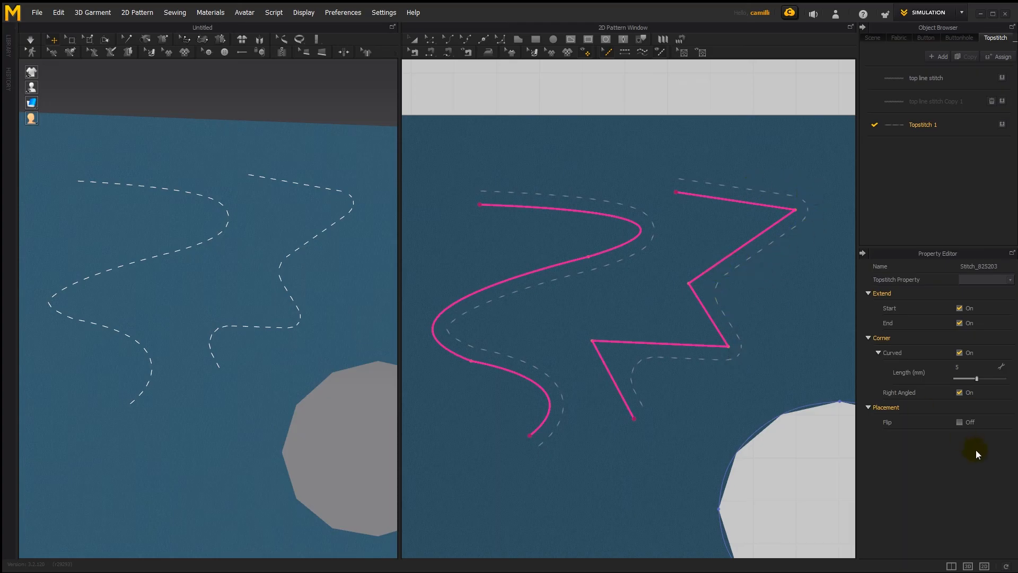
Try curved corner lengths of 7, 8 and 10 mm while switching right-angled corners off and on.
click(989, 378)
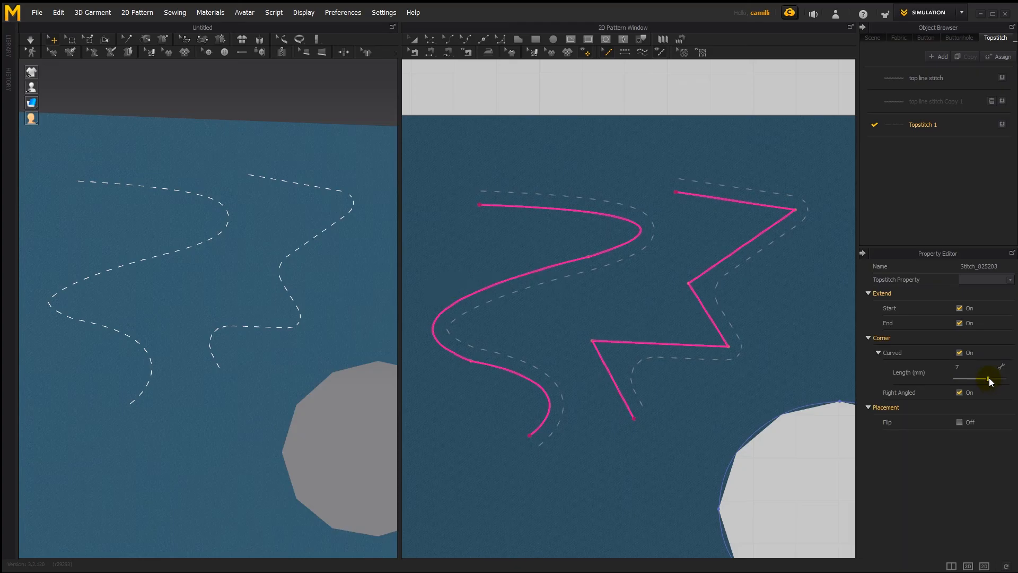
drag(989, 378, 993, 378)
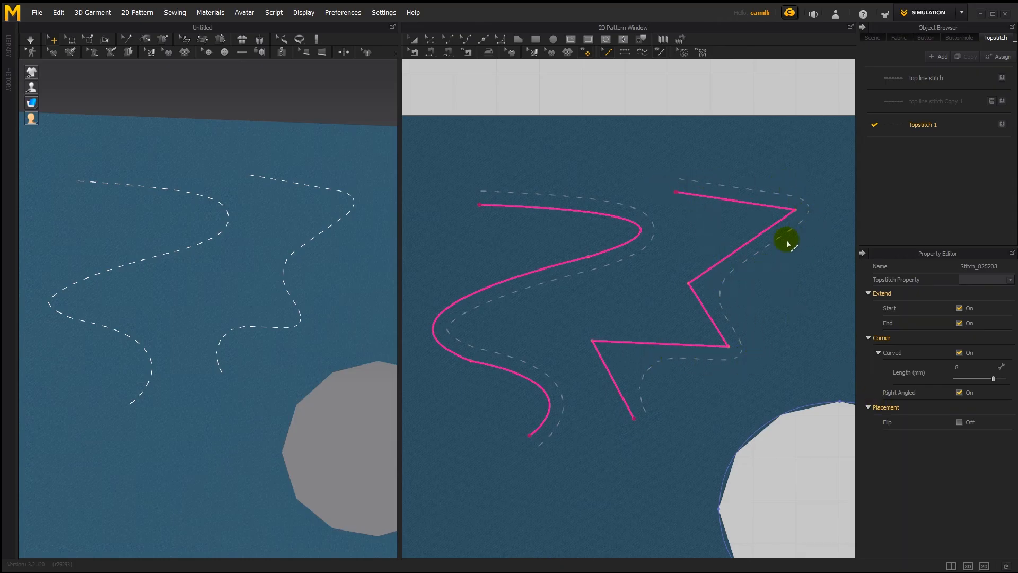
click(959, 393)
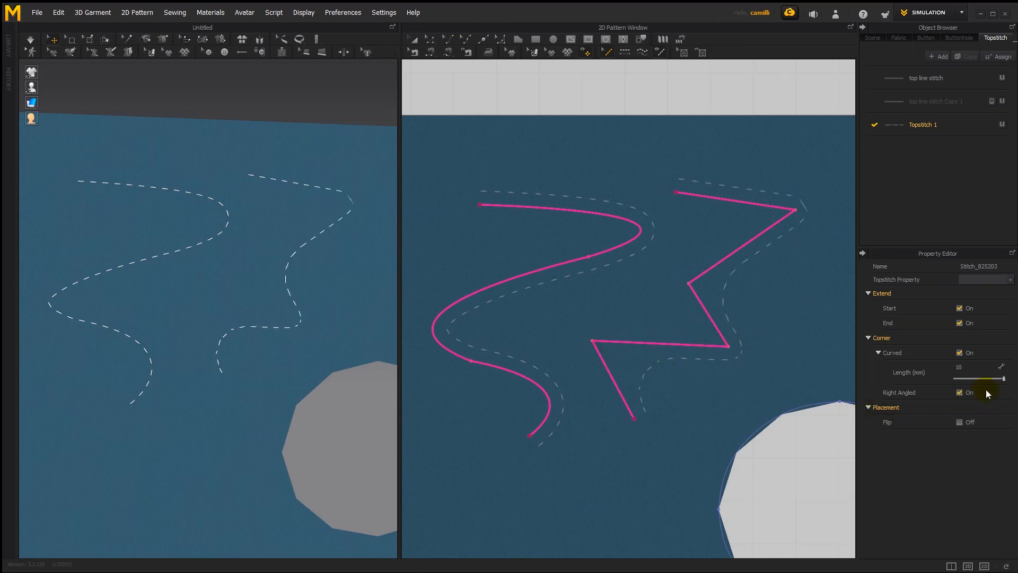
click(959, 393)
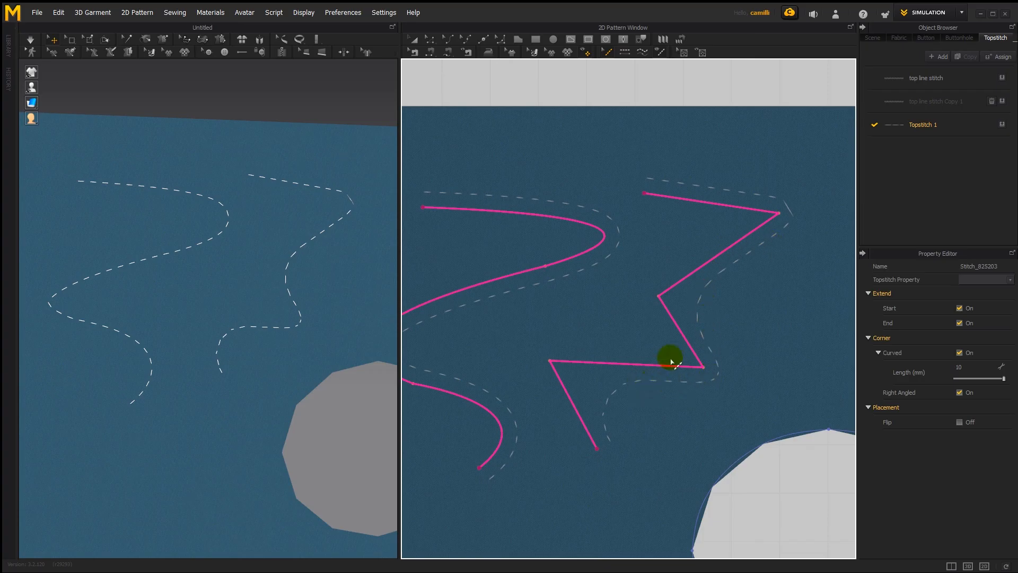
Flip the placement of both internal-line topstitches and compare right-angled corners on and off at a 6 mm curved length.
click(961, 422)
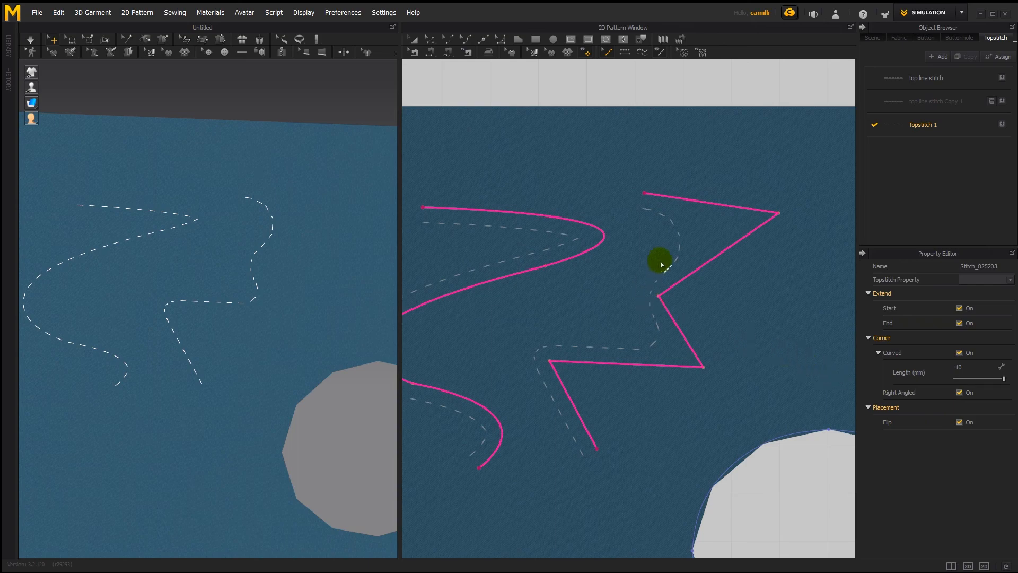
drag(1004, 380, 982, 378)
click(960, 393)
click(959, 393)
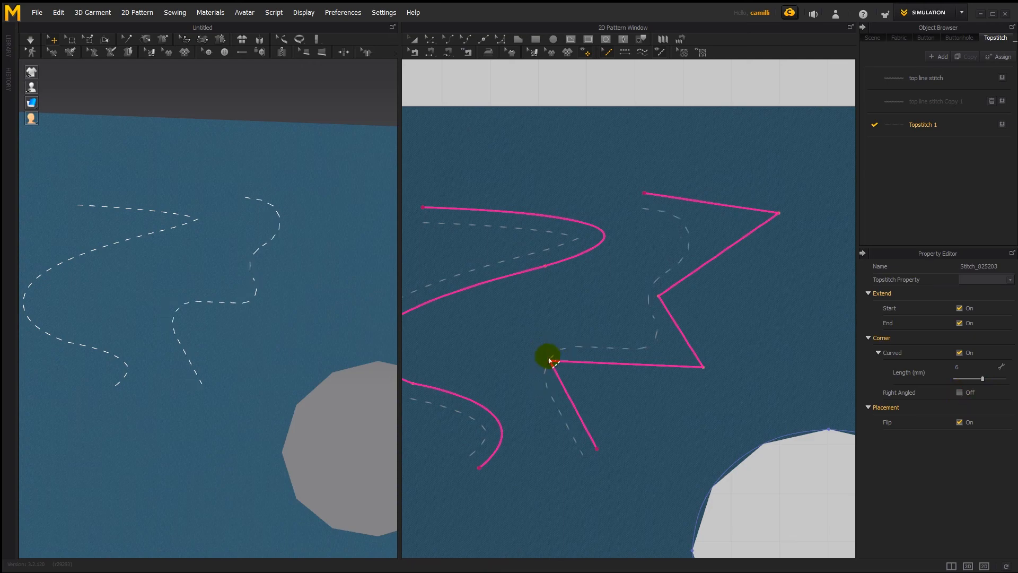
click(958, 393)
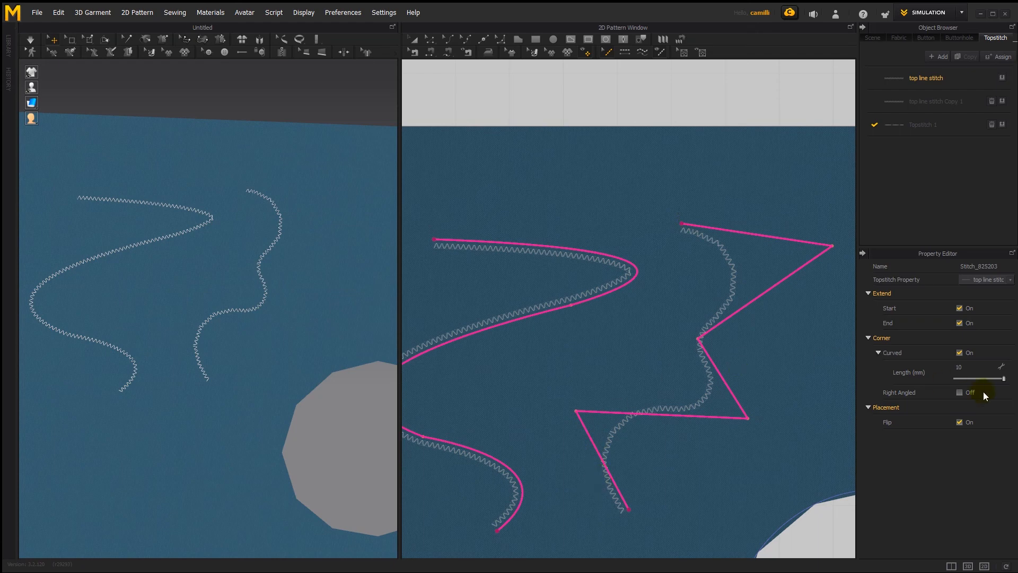
Compare right-angled corners on and off on the zigzag top line stitch, then turn curved corners off.
click(959, 393)
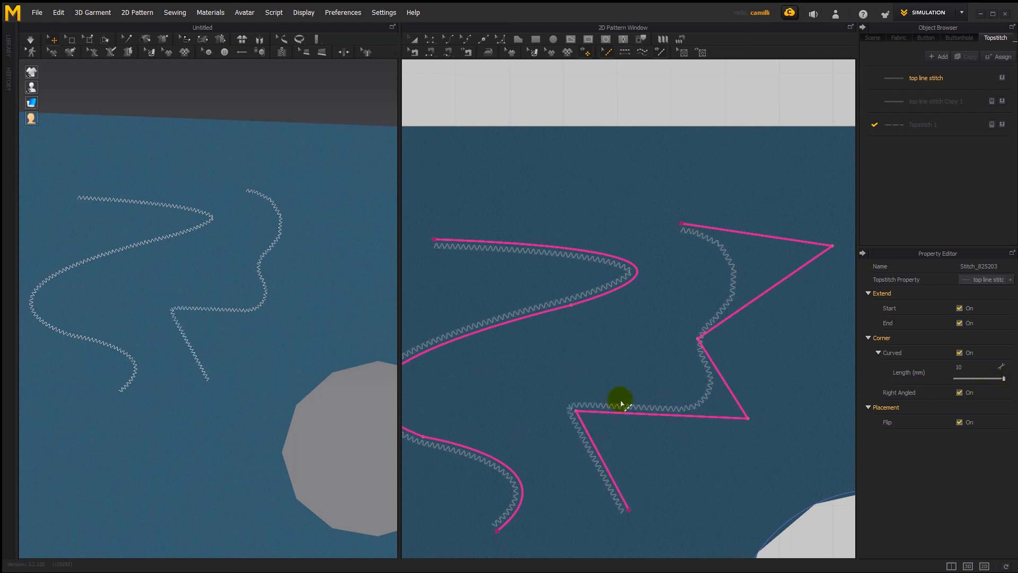
click(959, 392)
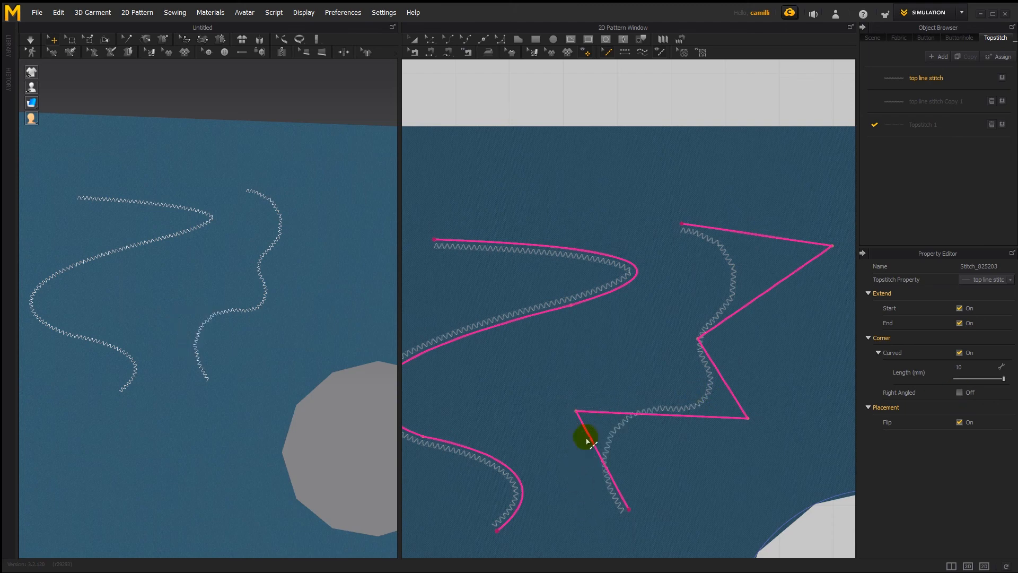
click(959, 352)
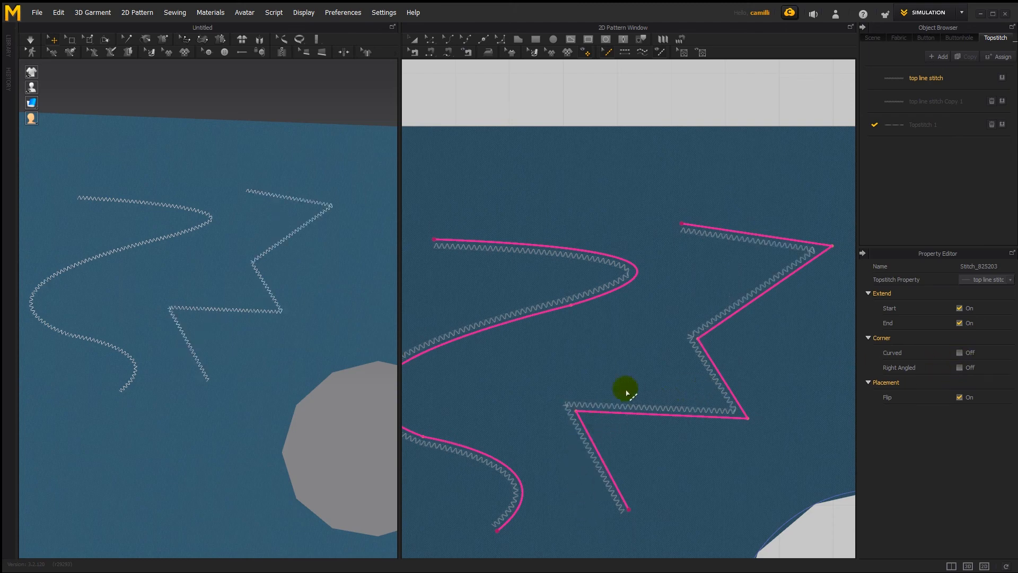
With curved corners off, toggle right-angled corners to compare the angular line's stitch corners, leaving the option off.
click(960, 367)
click(961, 367)
scroll(569, 413, up, 3)
click(960, 367)
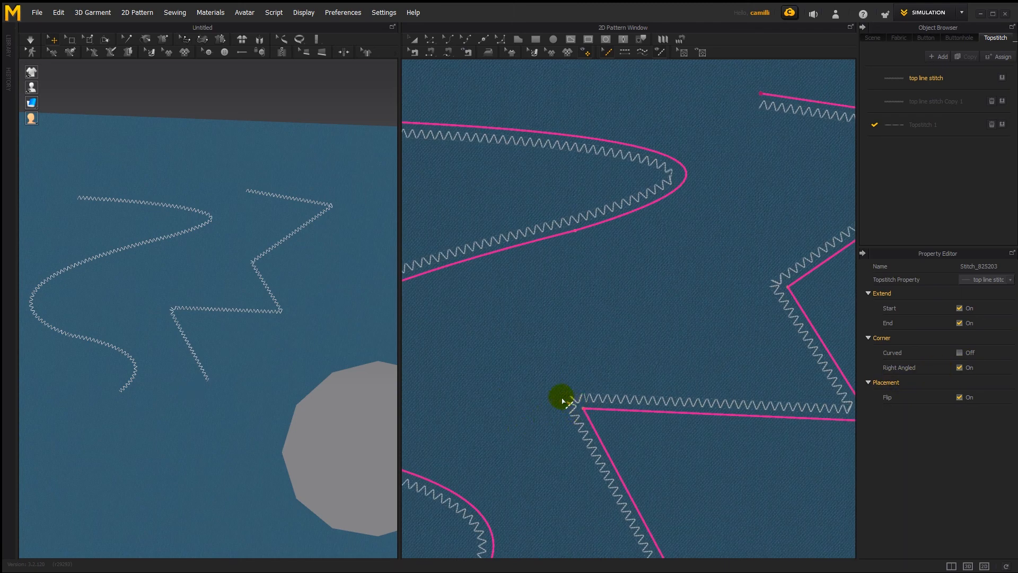
click(960, 367)
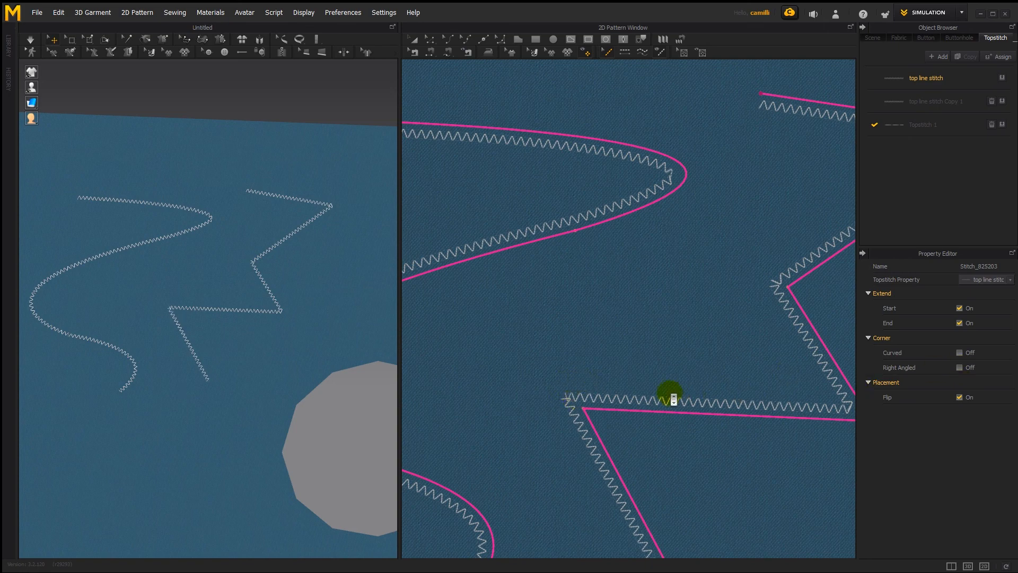
scroll(669, 390, down, 3)
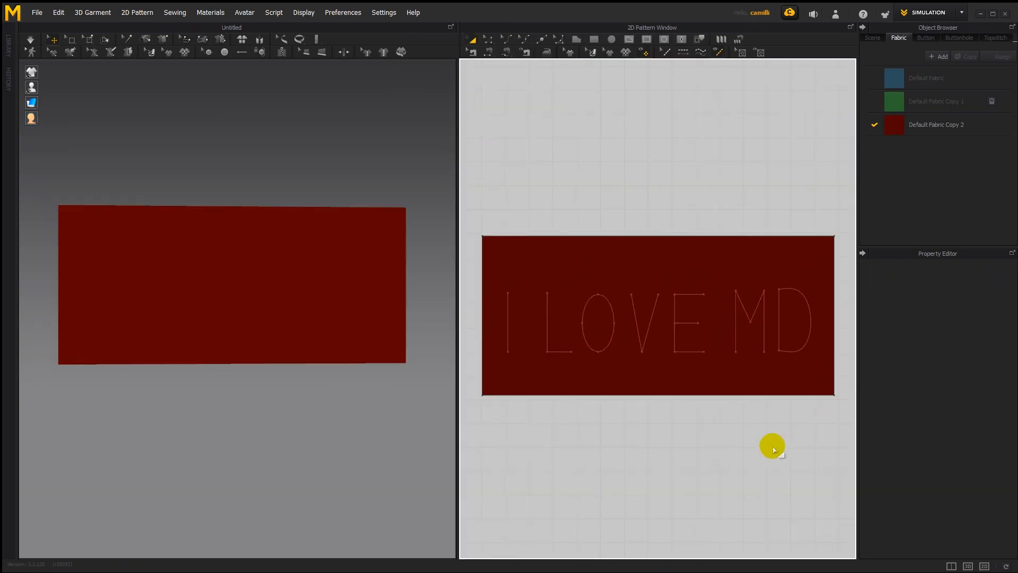
Add Topstitch 1 segment topstitches to the letter I and to both strokes of the letter L.
click(682, 52)
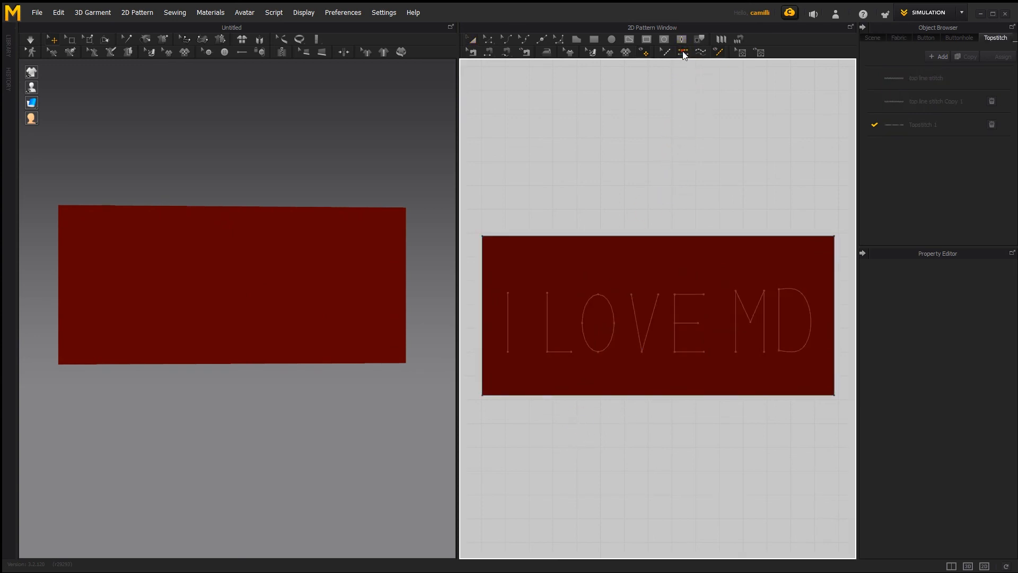
click(508, 307)
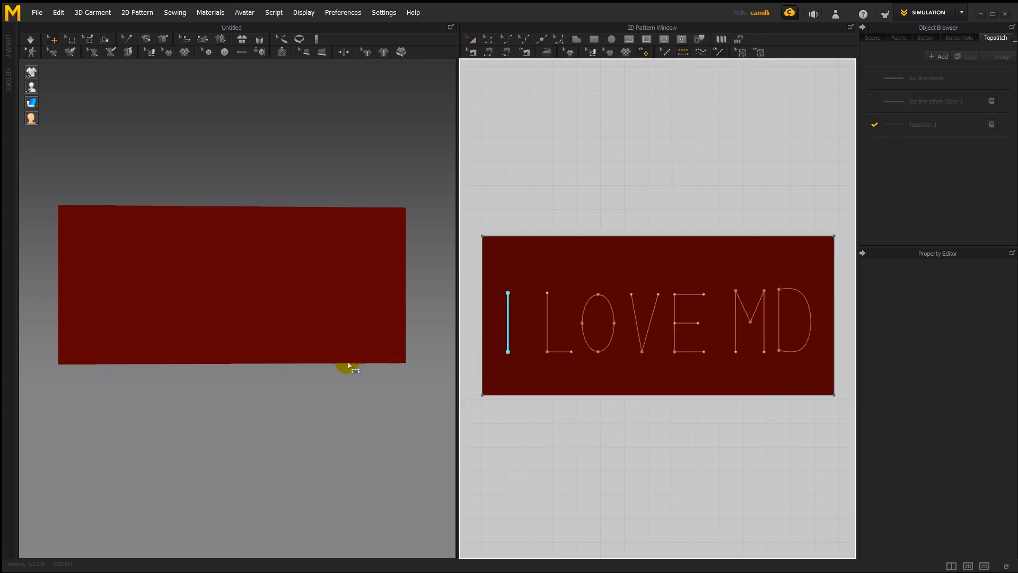
mouse_move(154, 294)
middle_down()
mouse_move(185, 299)
mouse_move(164, 300)
middle_up()
scroll(164, 289, up, 2)
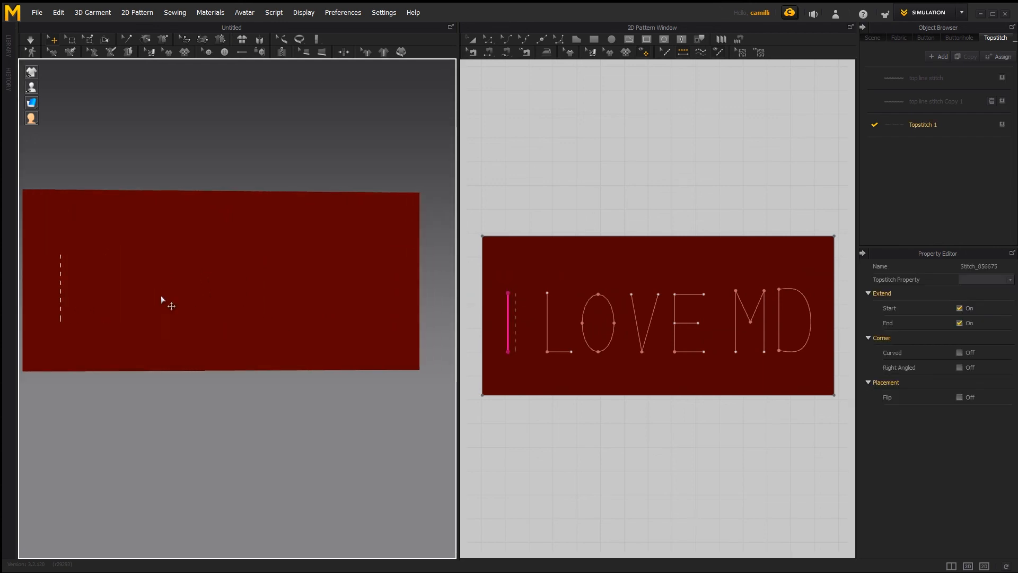
click(547, 307)
middle_drag(287, 300, 307, 289)
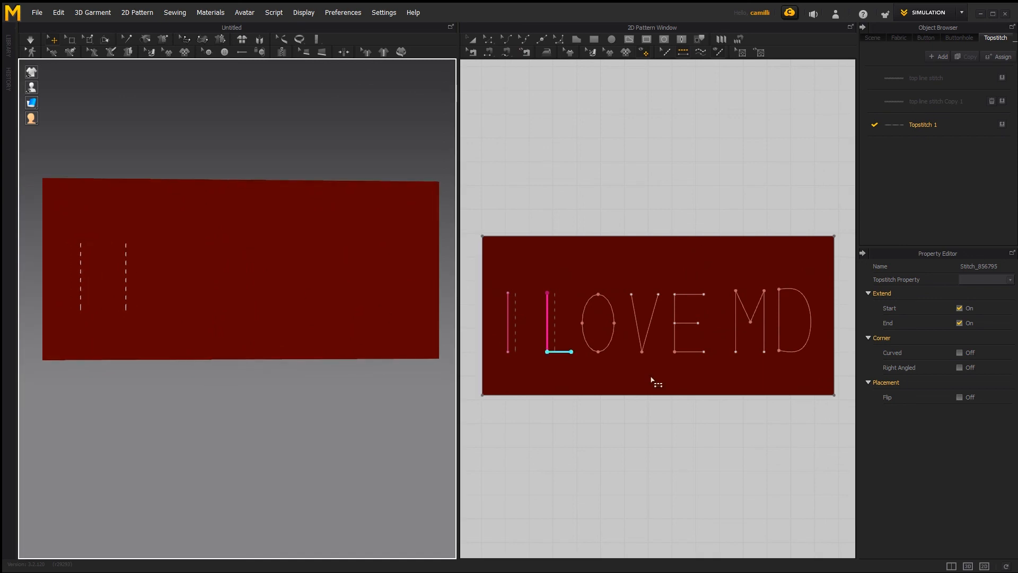
click(562, 351)
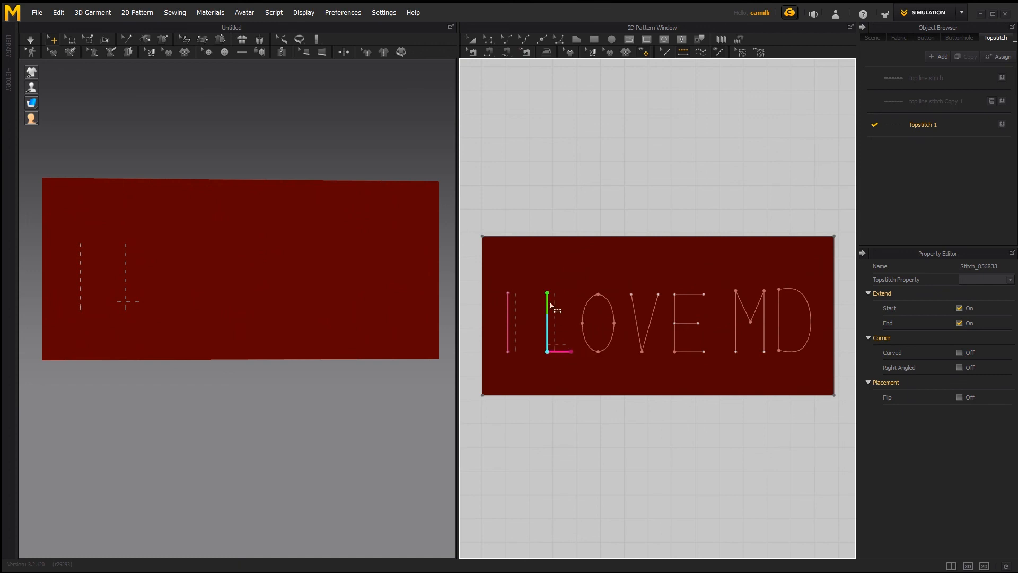
click(572, 394)
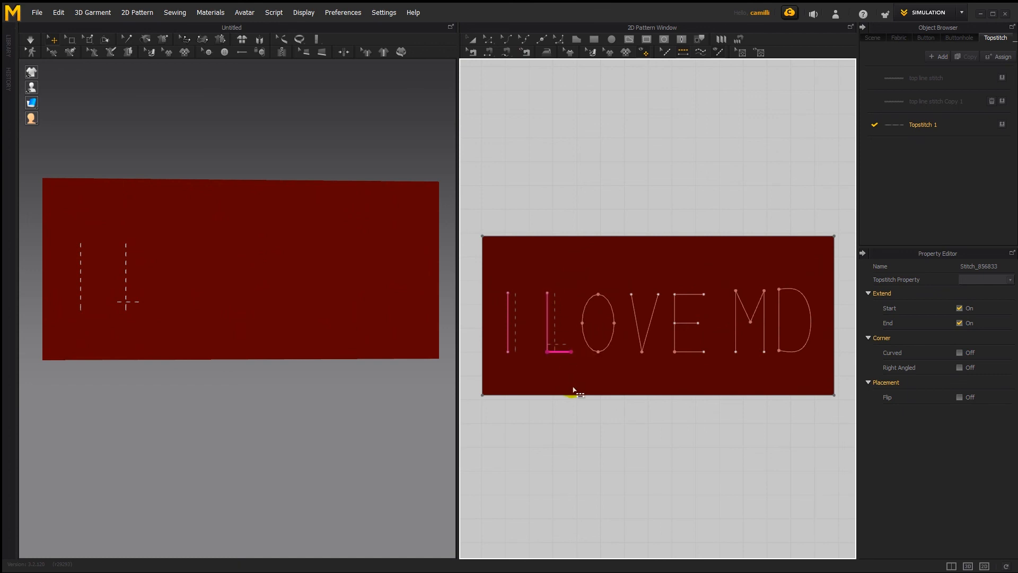
Try segment topstitches on the four curves of the letter O, then delete them.
click(585, 316)
click(587, 342)
click(610, 340)
click(614, 313)
click(614, 311)
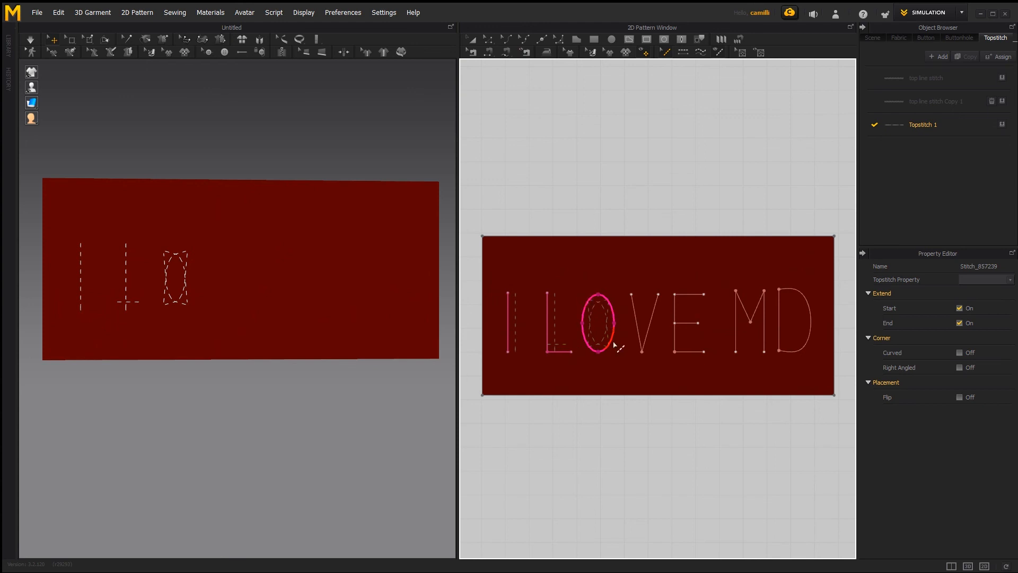
key(Delete)
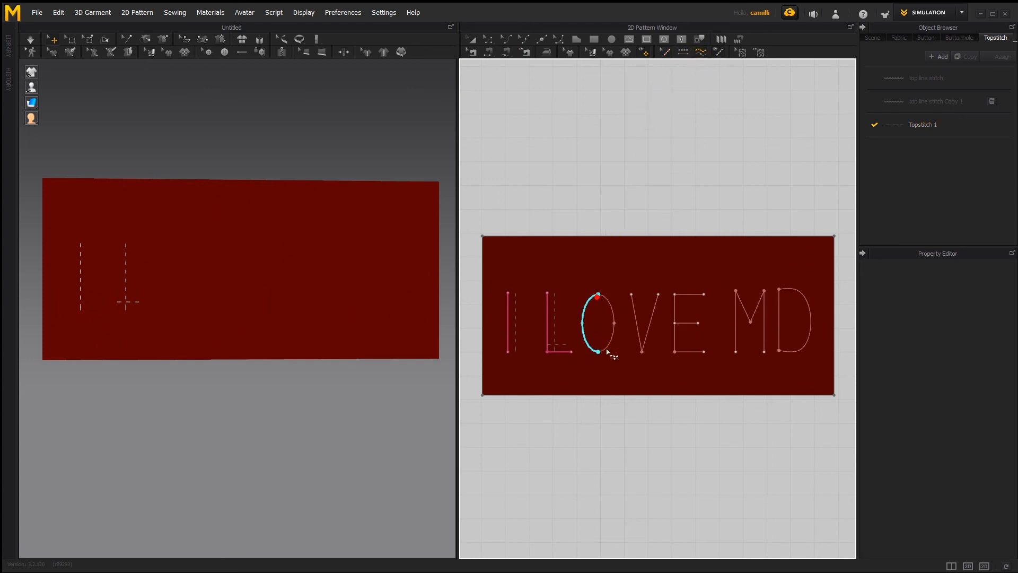
Add Topstitch 1 free topstitches along the outlines of the letters O, V, E, M and D.
click(599, 296)
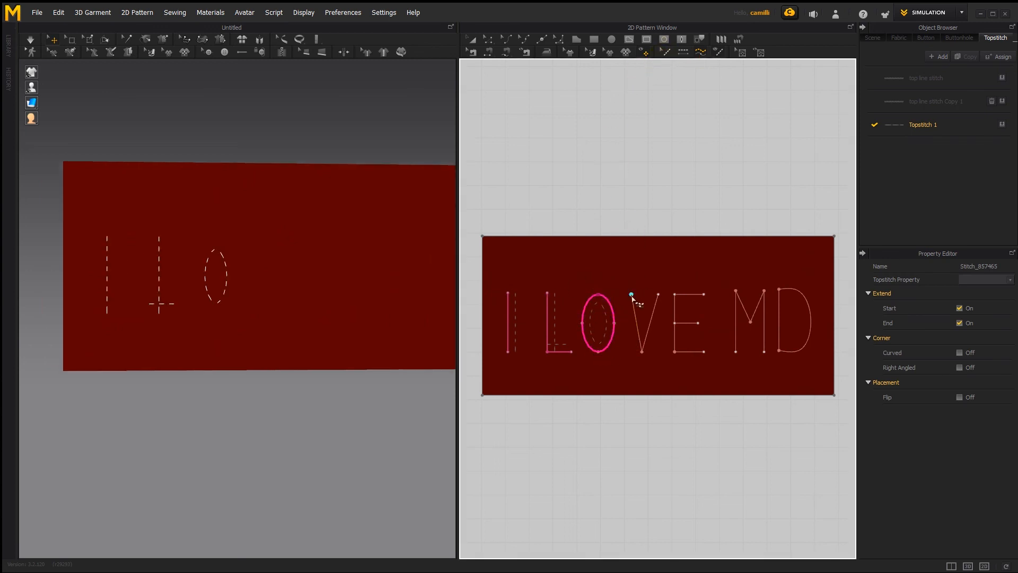
click(653, 314)
click(703, 294)
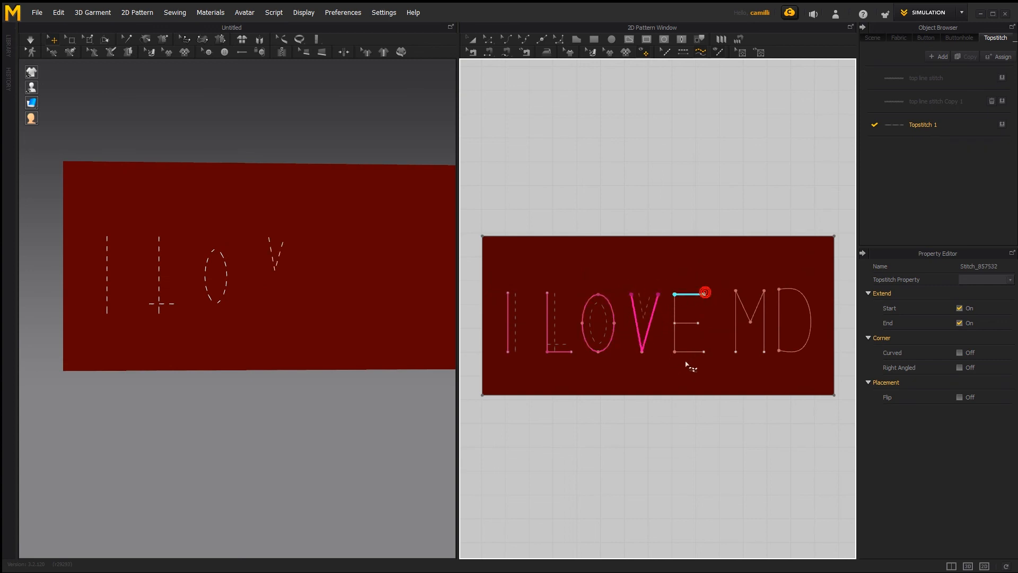
click(703, 351)
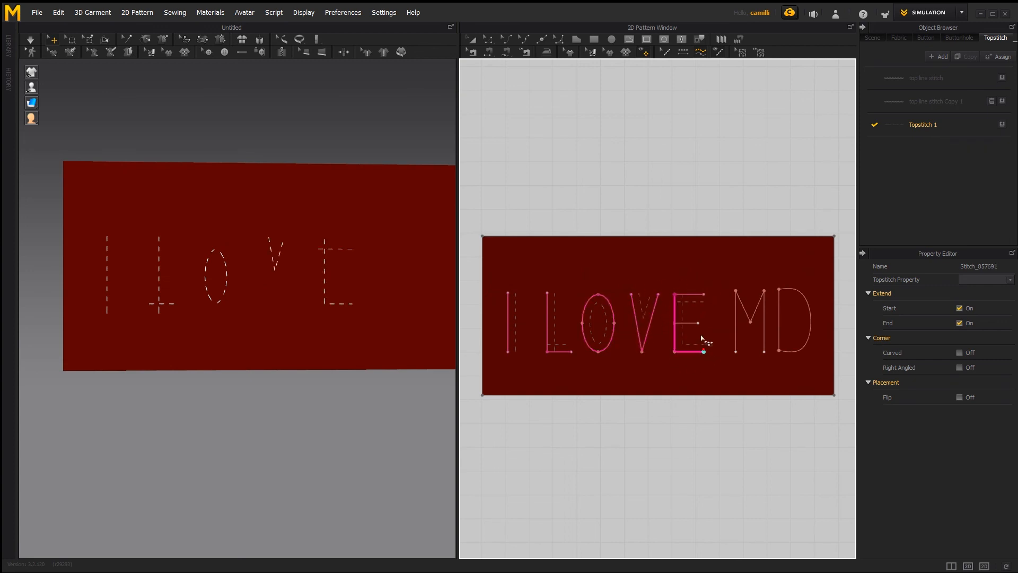
click(735, 352)
click(764, 351)
click(778, 350)
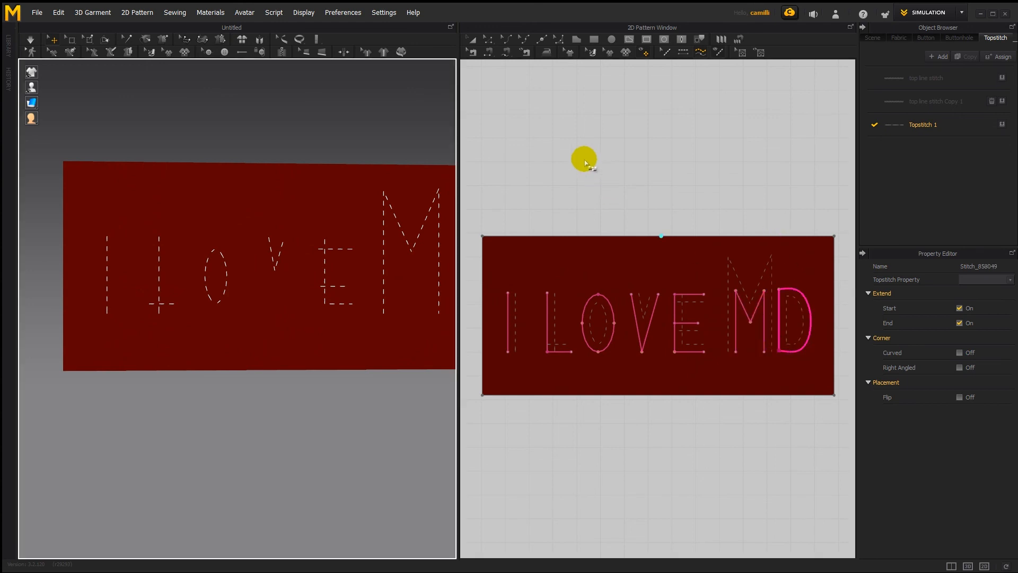
scroll(373, 264, down, 2)
scroll(374, 264, down, 1)
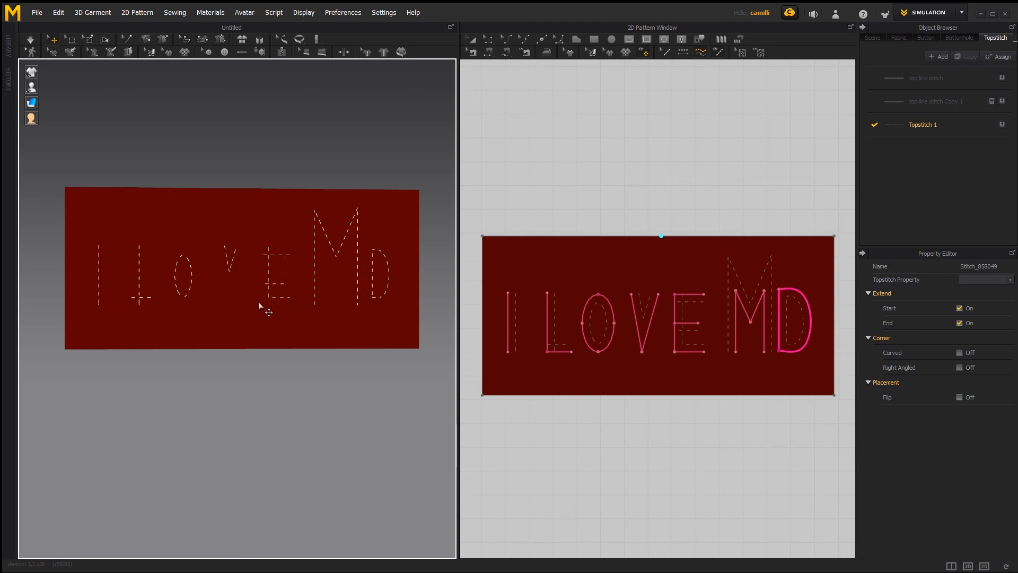
Set the offset of the Topstitch 1 style to 0 mm so the stitches run directly on the letter outlines.
click(660, 53)
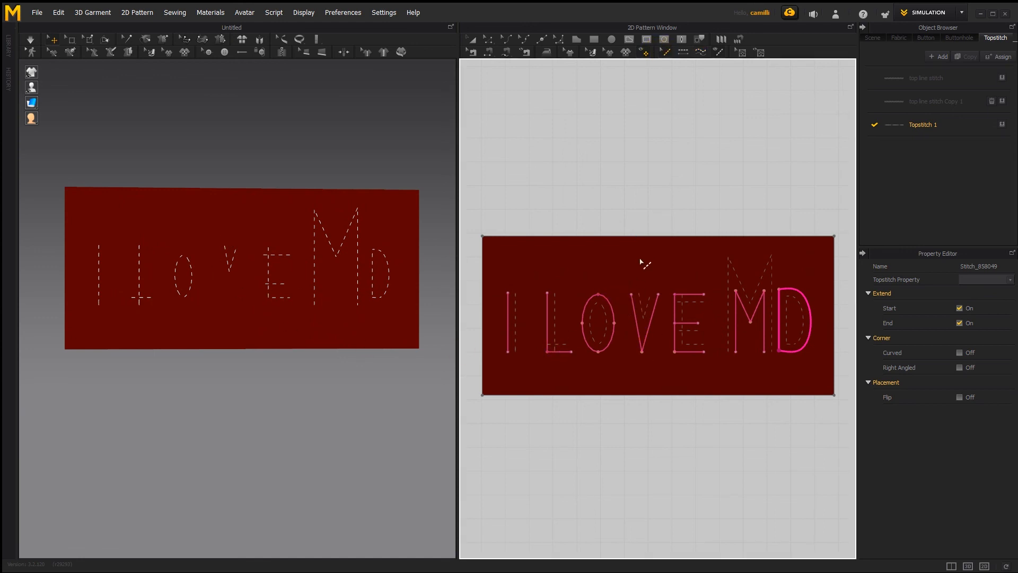
click(956, 125)
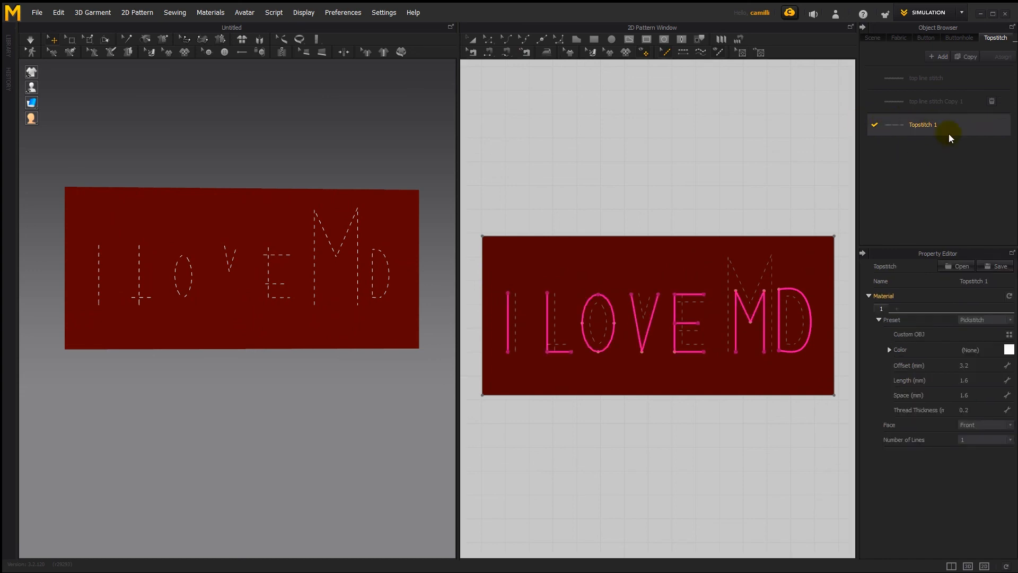
click(974, 364)
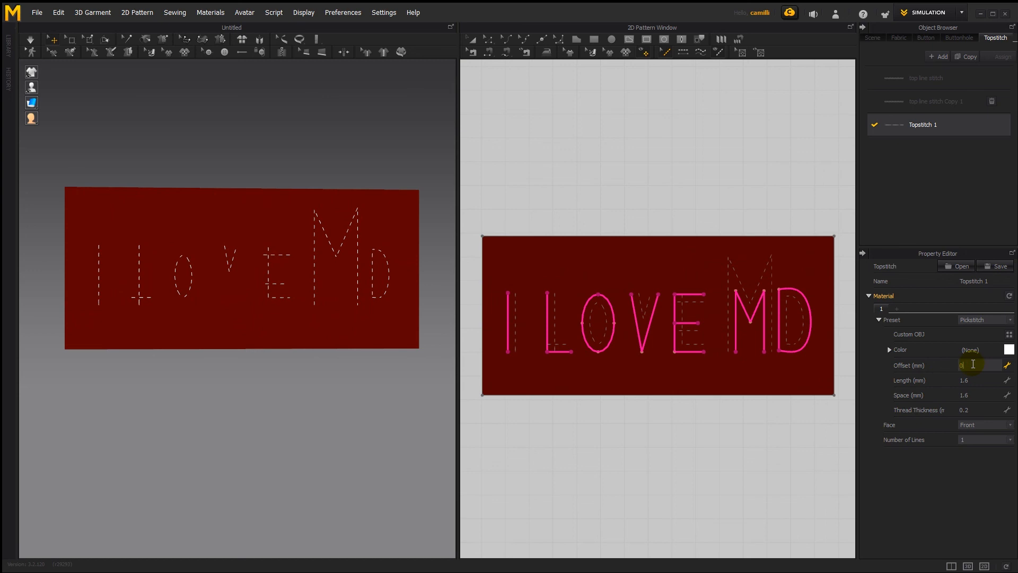
key(Return)
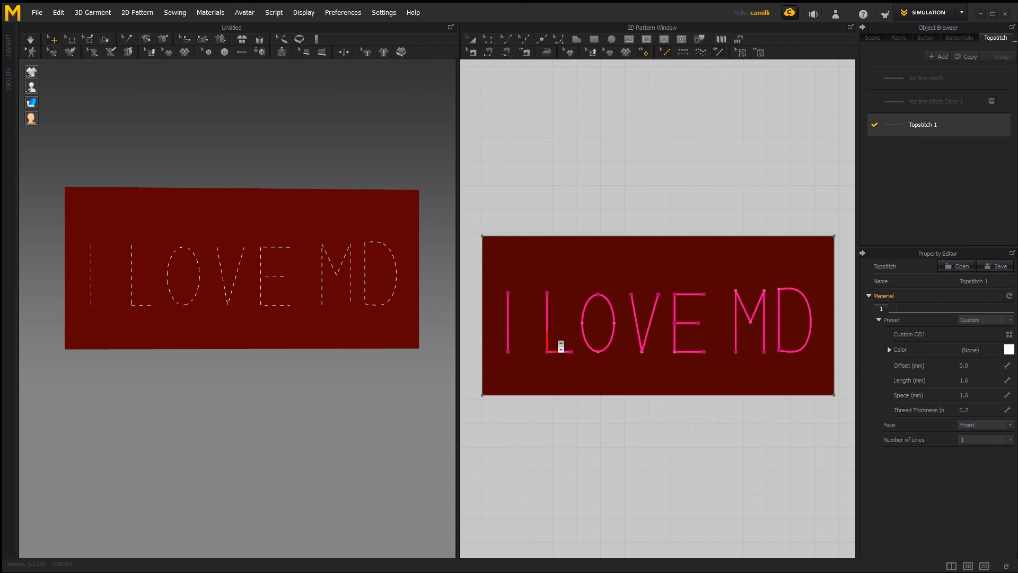
Set the Topstitch 1 offset to 0.2 mm and inspect the stitch placement on the letters L and O.
scroll(557, 342, up, 4)
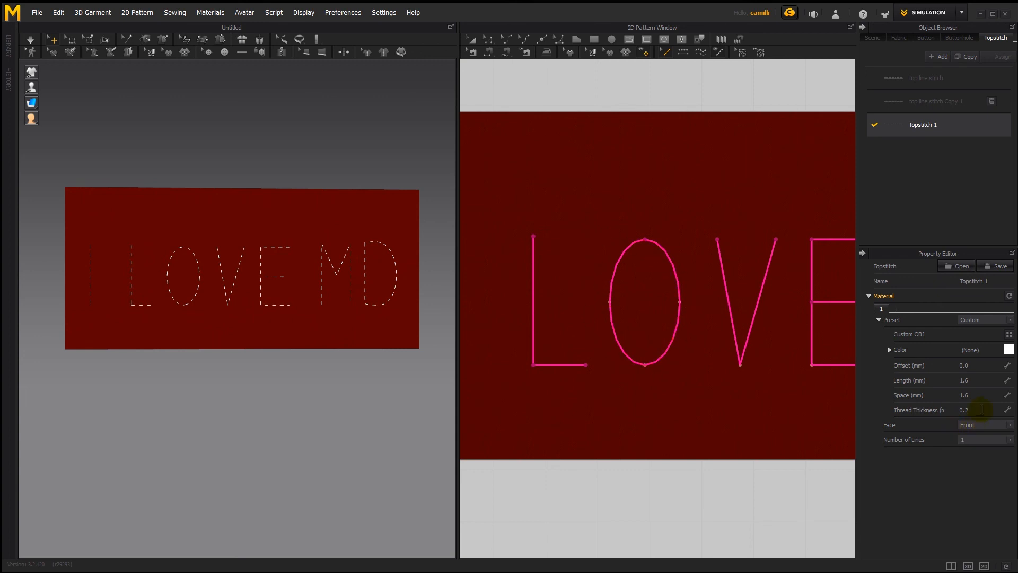
click(978, 366)
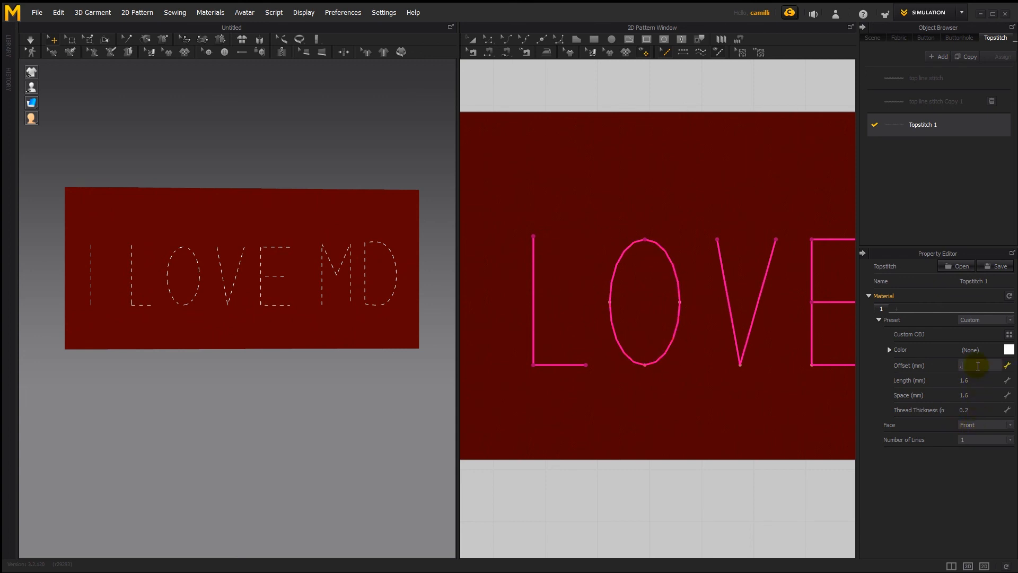
key(Return)
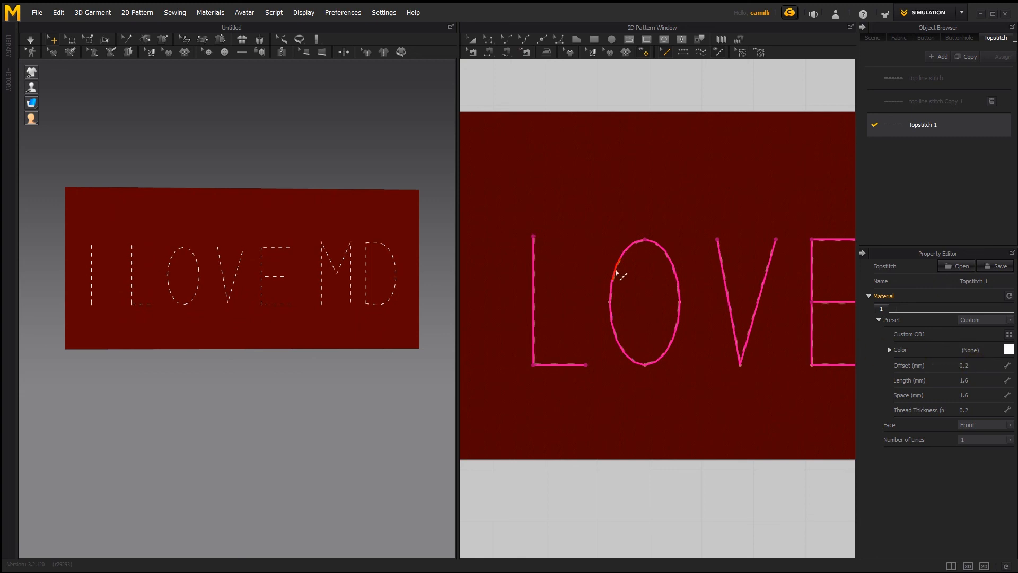
scroll(615, 273, up, 3)
scroll(548, 310, up, 5)
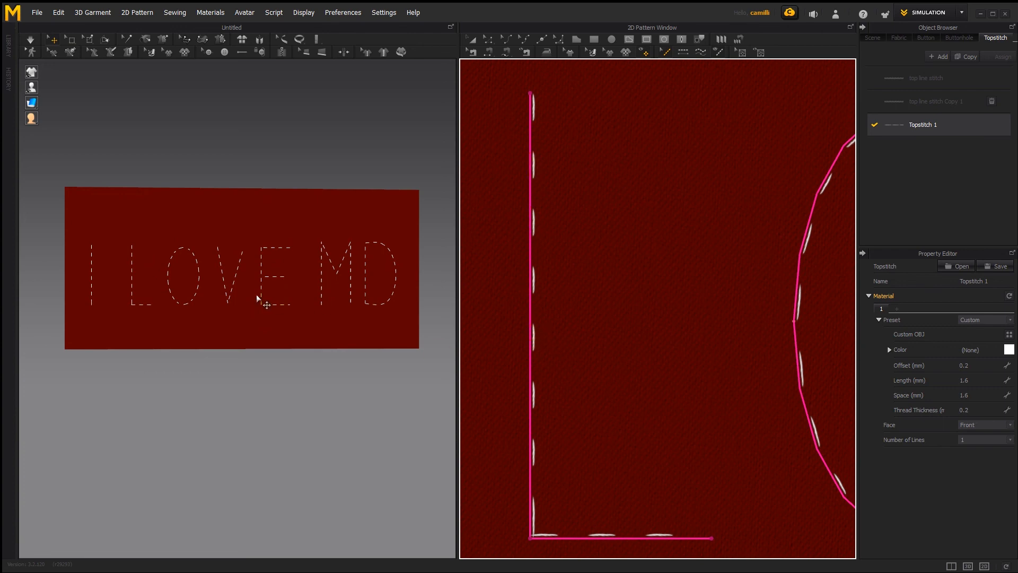
Set the Topstitch 1 offset to 2 mm and compare the stitch lines with the outlines of LOVE.
click(966, 366)
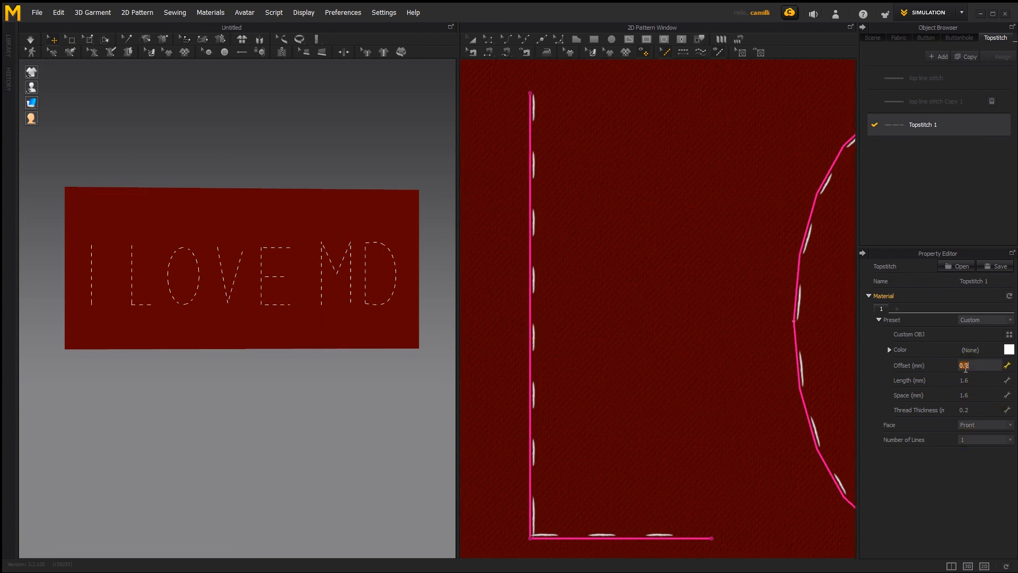
text(2)
key(Return)
scroll(615, 331, down, 2)
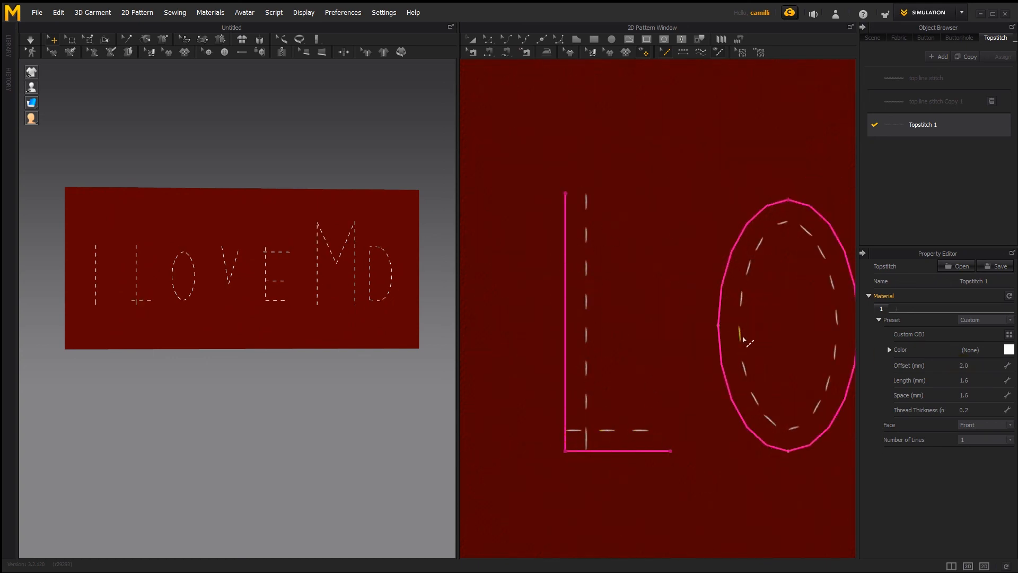
scroll(720, 319, down, 3)
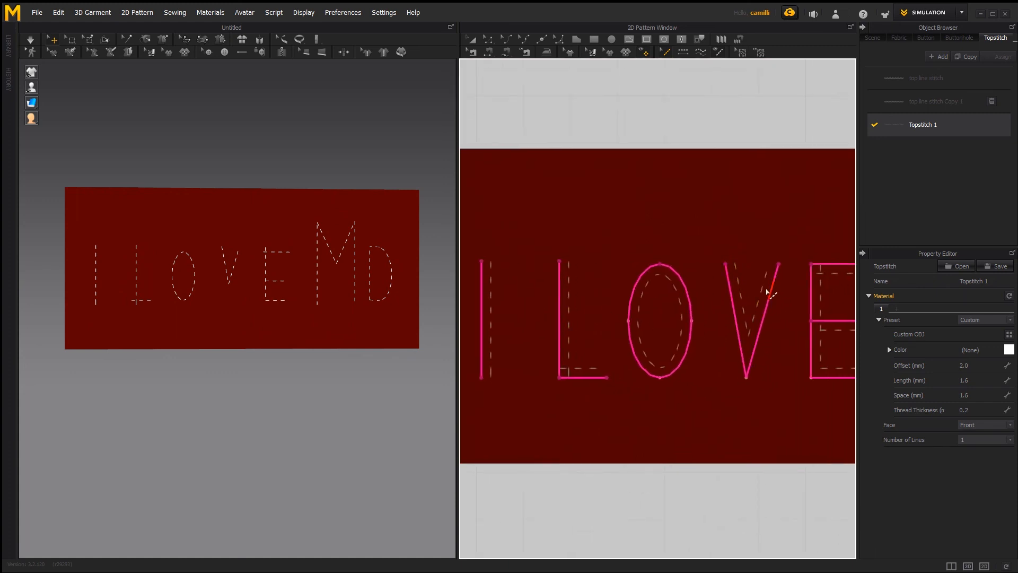
middle_drag(713, 318, 790, 301)
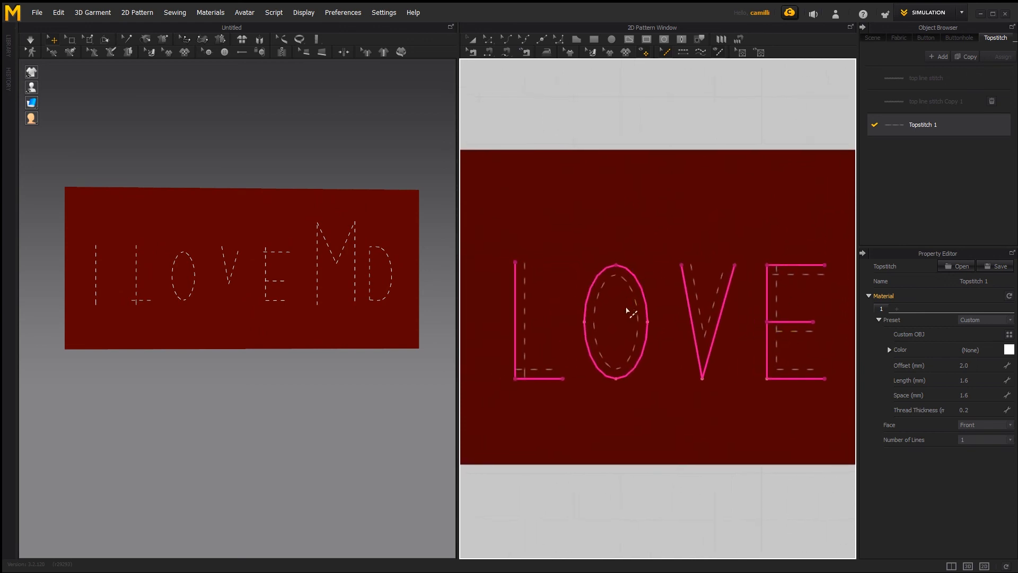
Set the Topstitch 1 offset to 0 mm and toggle curved corners on the letter M's topstitch.
click(976, 367)
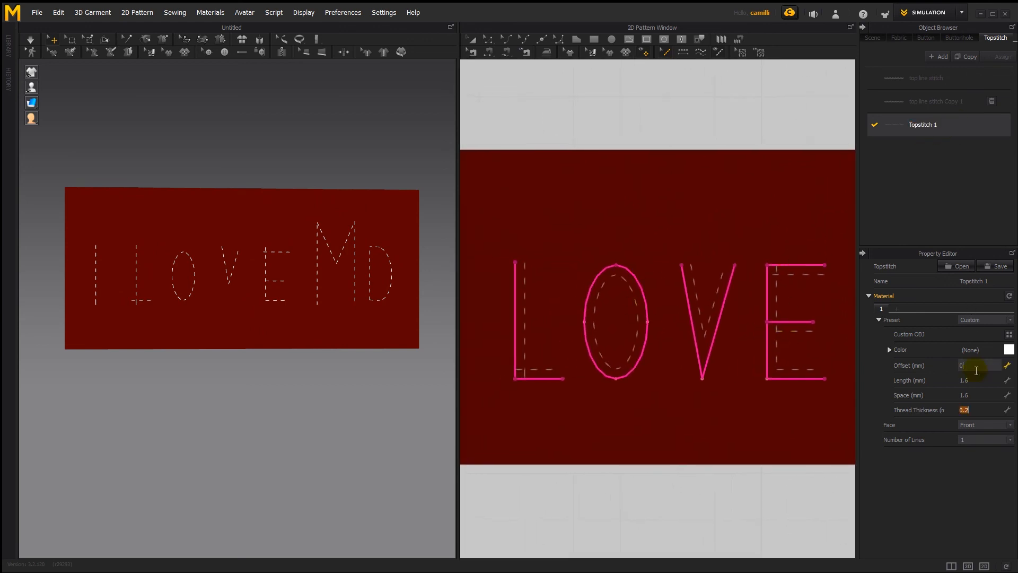
text(0)
key(Return)
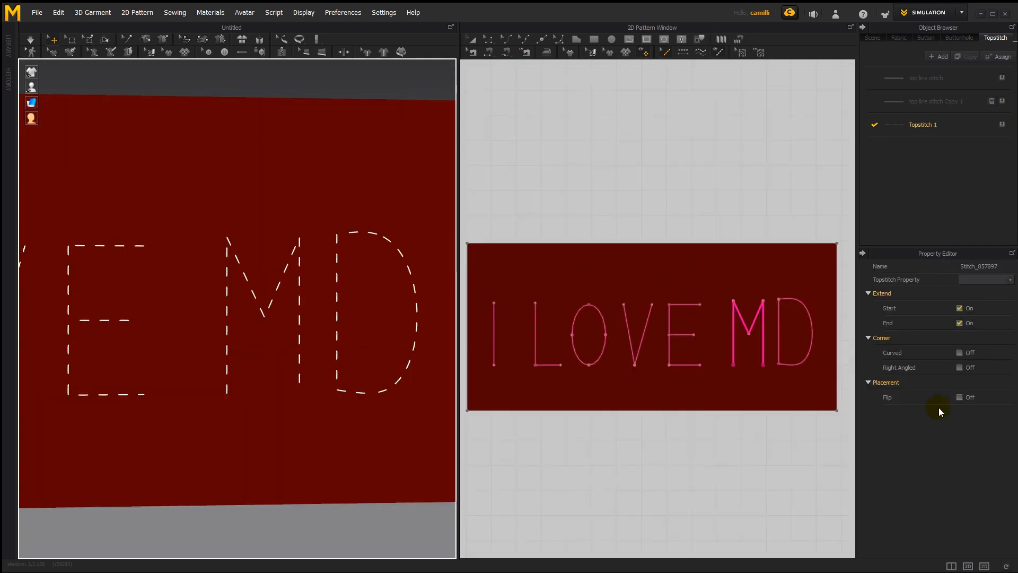
click(959, 350)
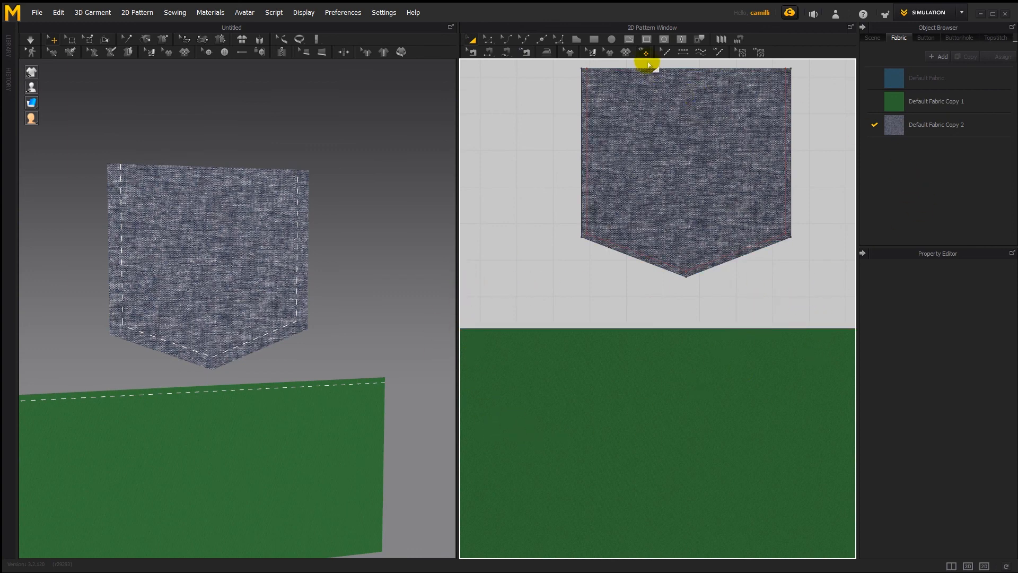
Start the Seam Topstitch tool for the denim pocket and the green pattern.
click(719, 52)
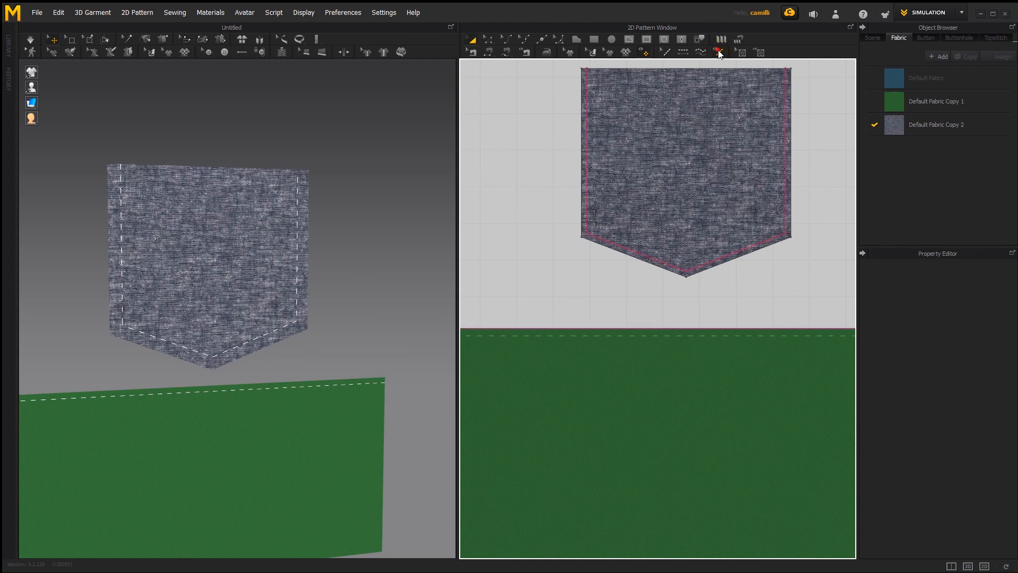
click(528, 289)
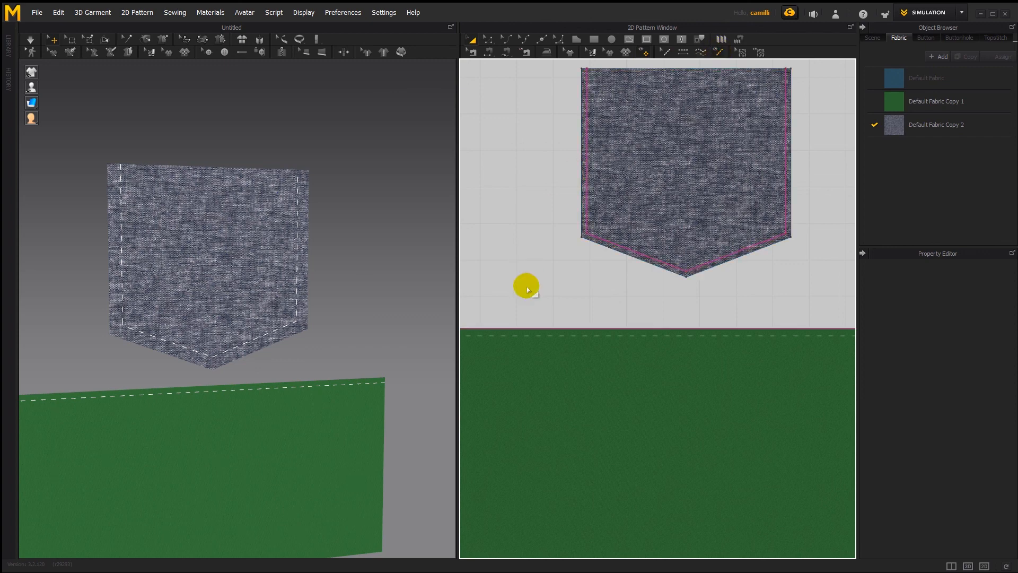